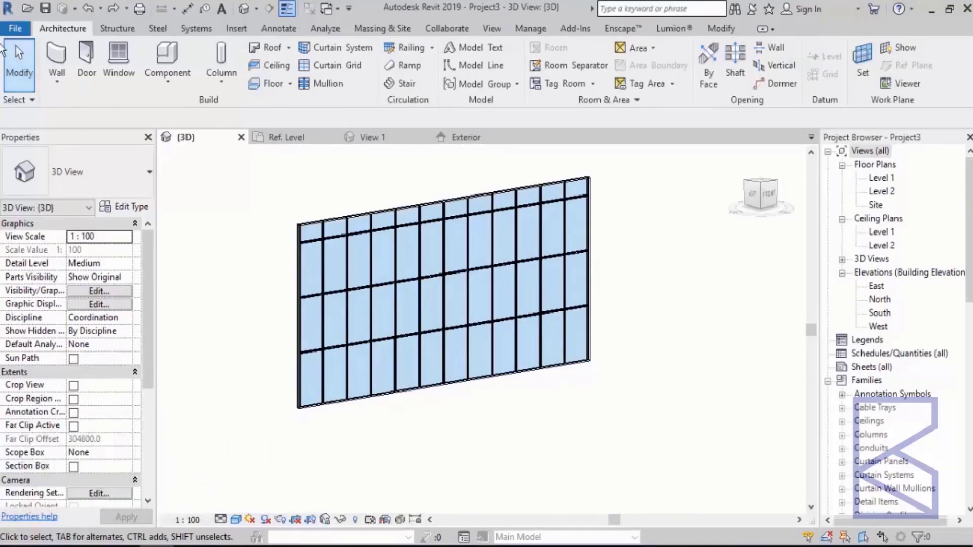
Create a new family from the Metric Curtain Wall Panel.rft template.
left_click(15, 28)
mouse_move(93, 83)
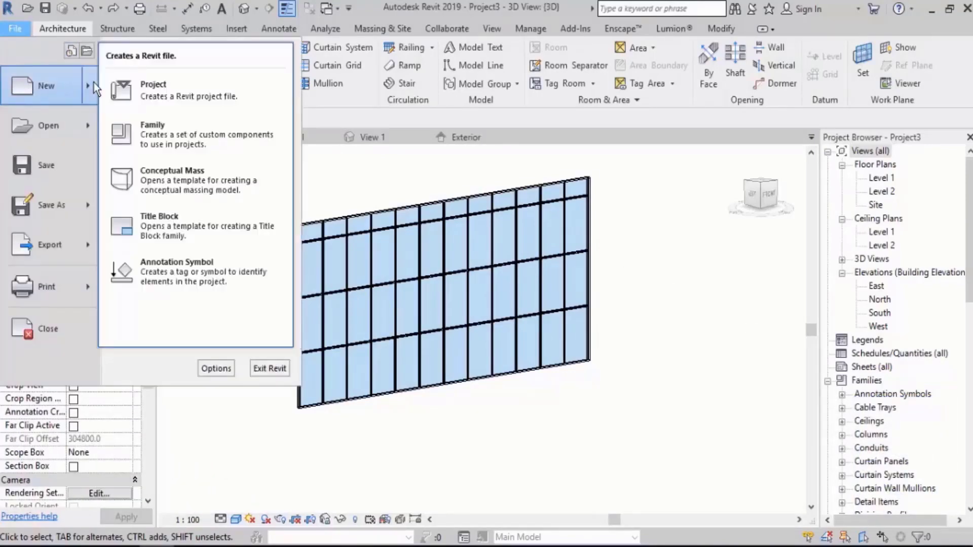
left_click(161, 132)
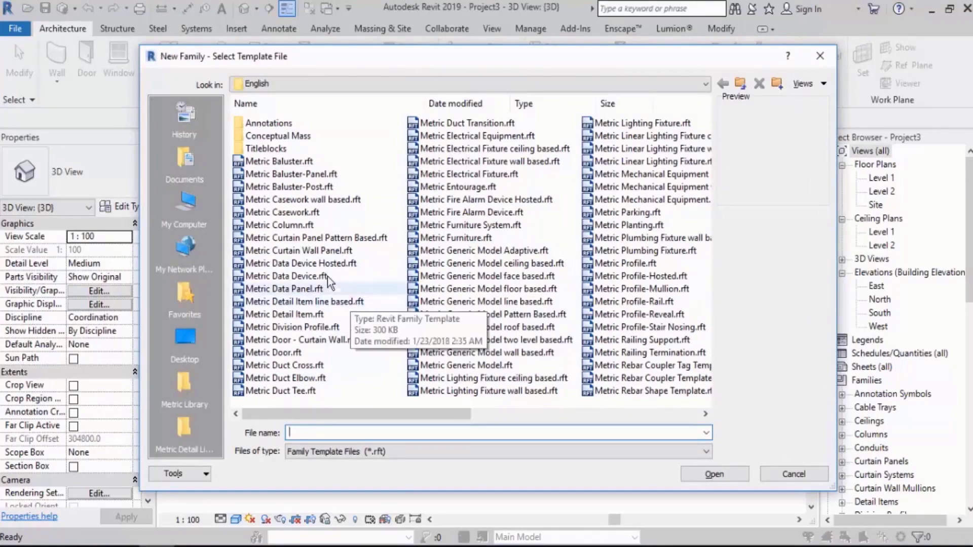
left_click(312, 250)
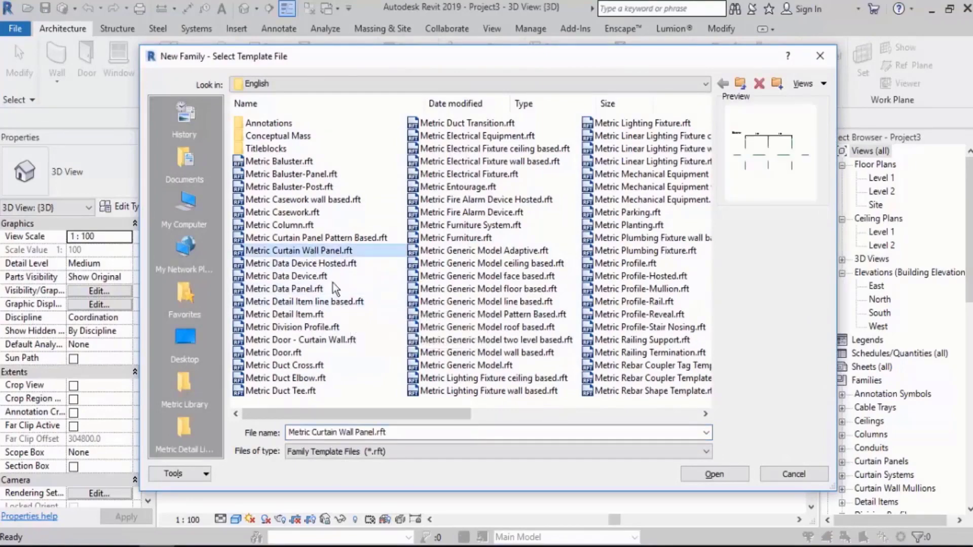
left_click(714, 474)
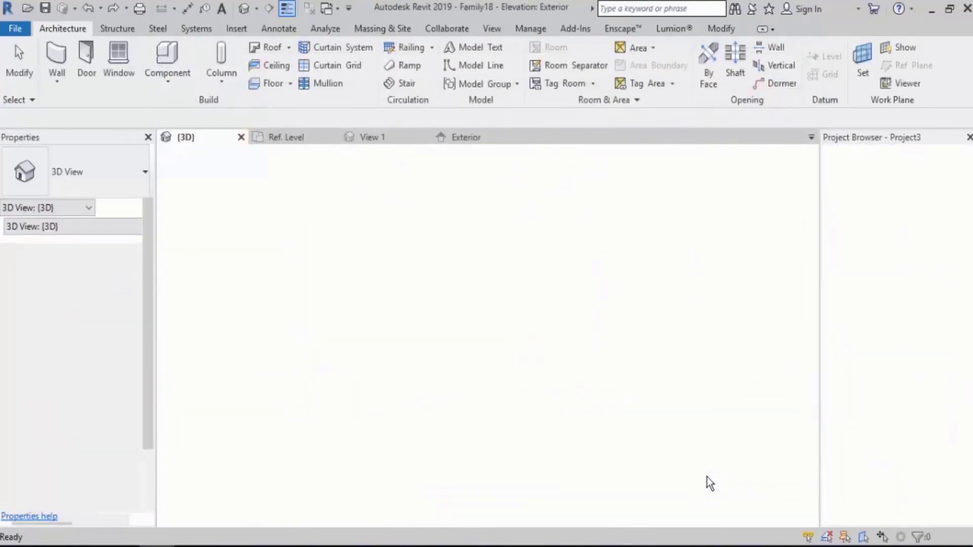
Open the Interior elevation of the curtain panel family.
middle_click_drag(656, 335, 625, 331)
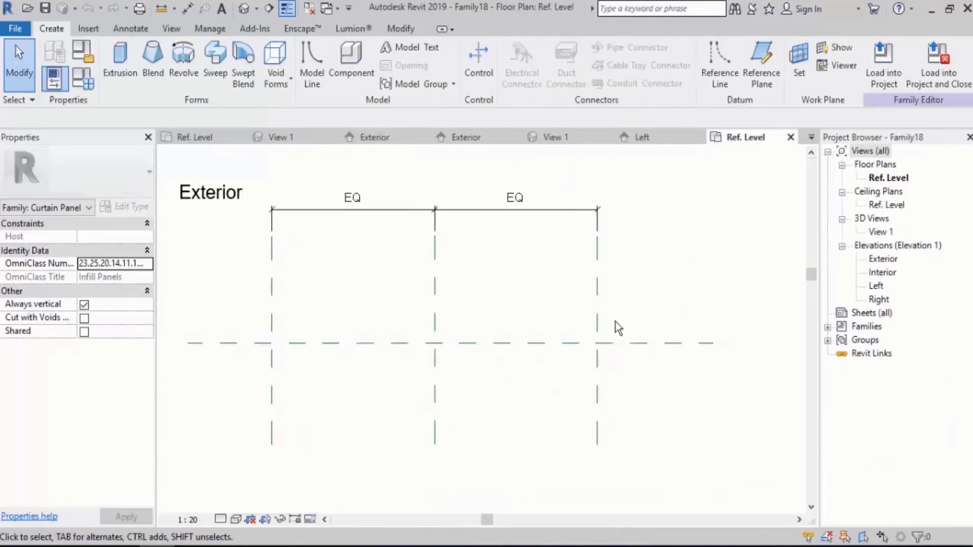
double_click(882, 273)
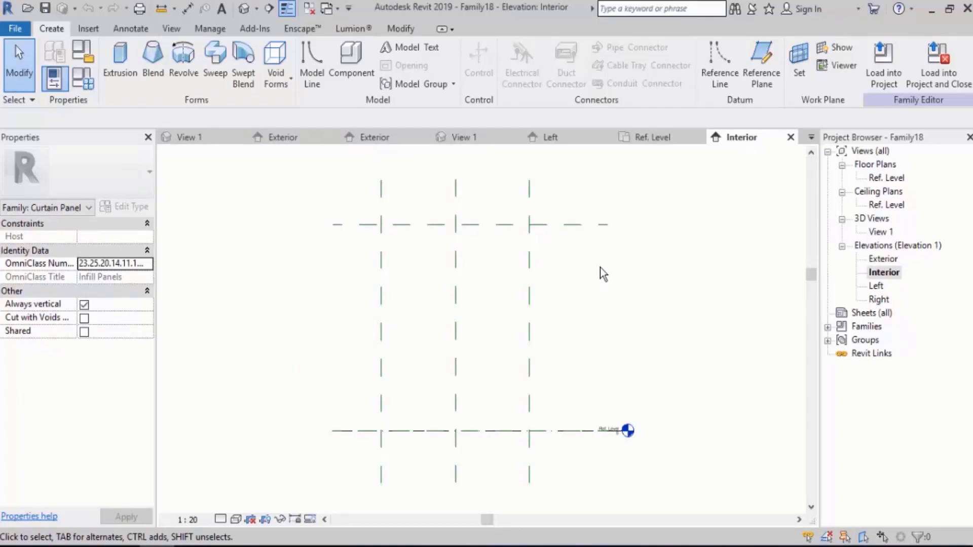
left_click_drag(494, 289, 451, 337)
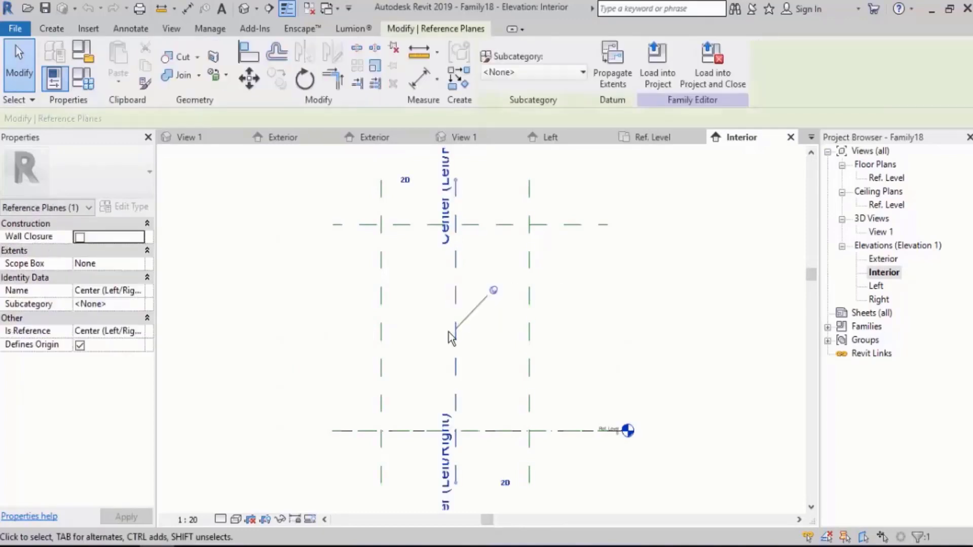
left_click(650, 299)
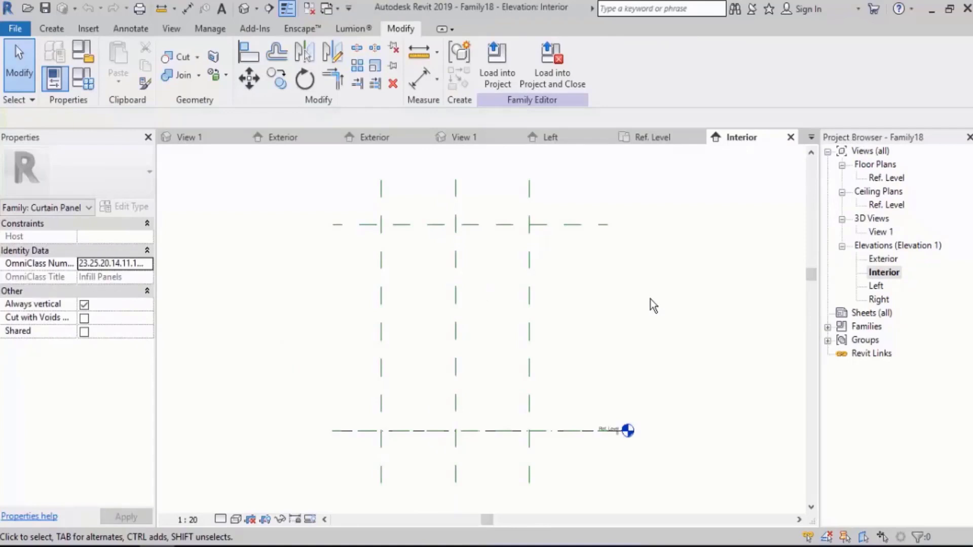
Start an extrusion and sketch a 3000 by 4000 mm rectangle between the outer vertical reference planes, from the Top plane to Ref. Level.
left_click(49, 29)
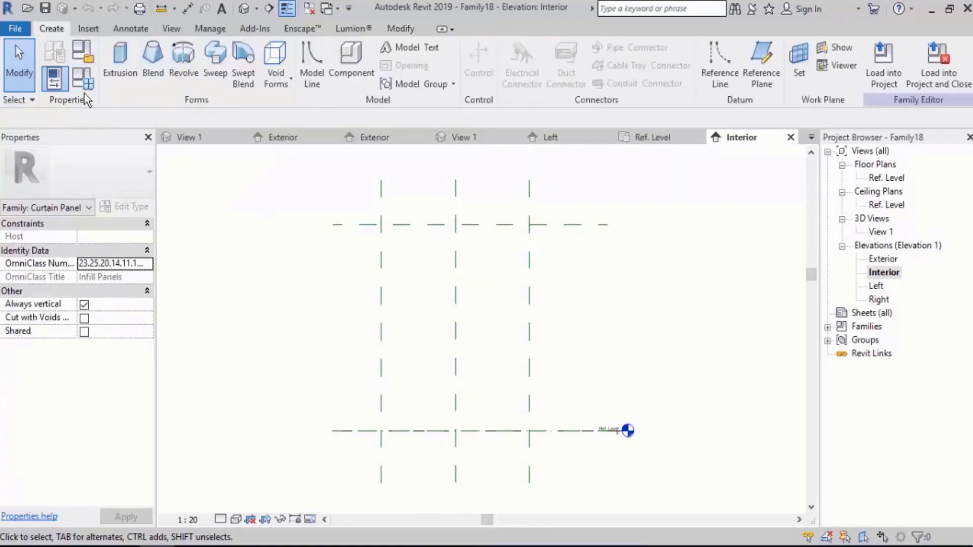
left_click(120, 71)
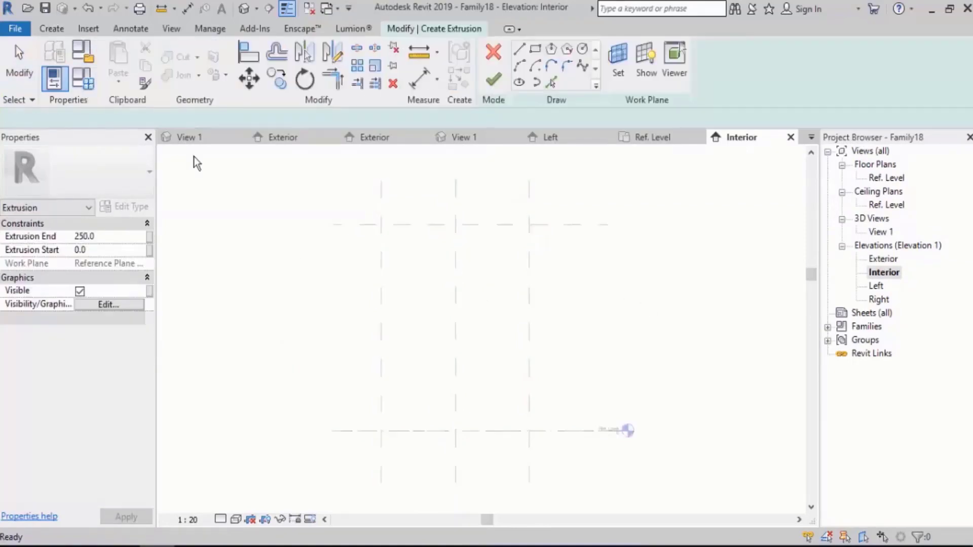
left_click(532, 224)
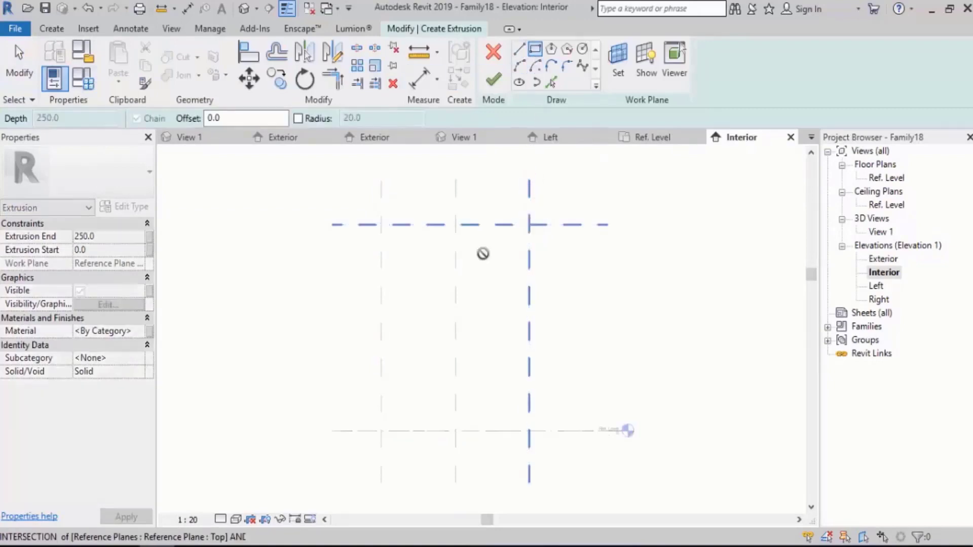
left_click(381, 430)
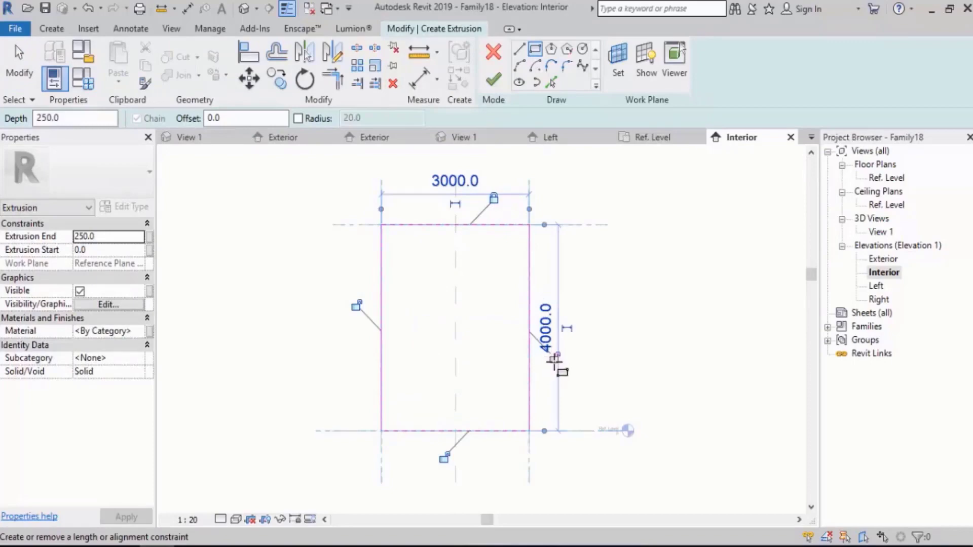
Lock the rectangle's sides to their reference planes and finish the extrusion.
left_click(553, 357)
left_click(443, 457)
left_click(357, 305)
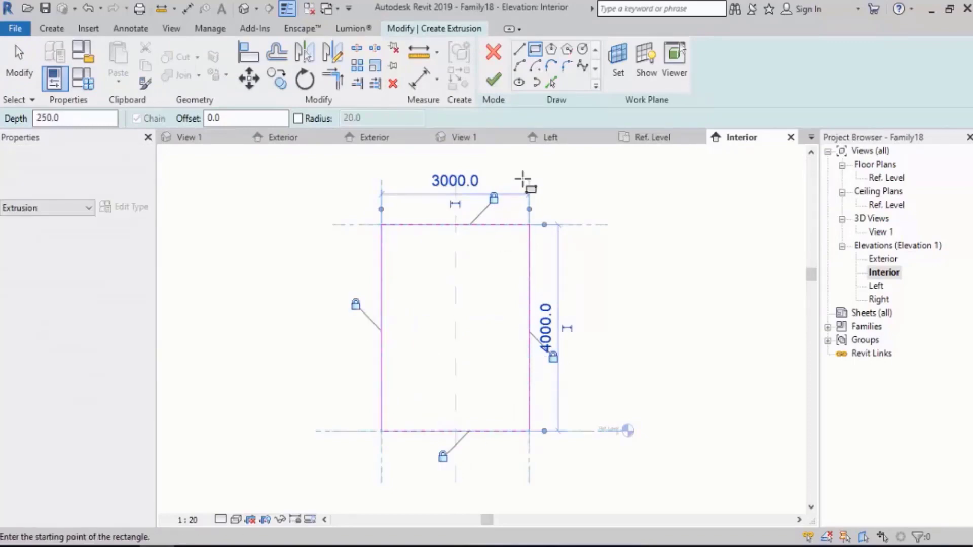
left_click(493, 79)
In the Ref. Level floor plan, stretch the extrusion to about 61 mm thick, starting about 405 mm to the interior side of the horizontal reference plane.
double_click(886, 178)
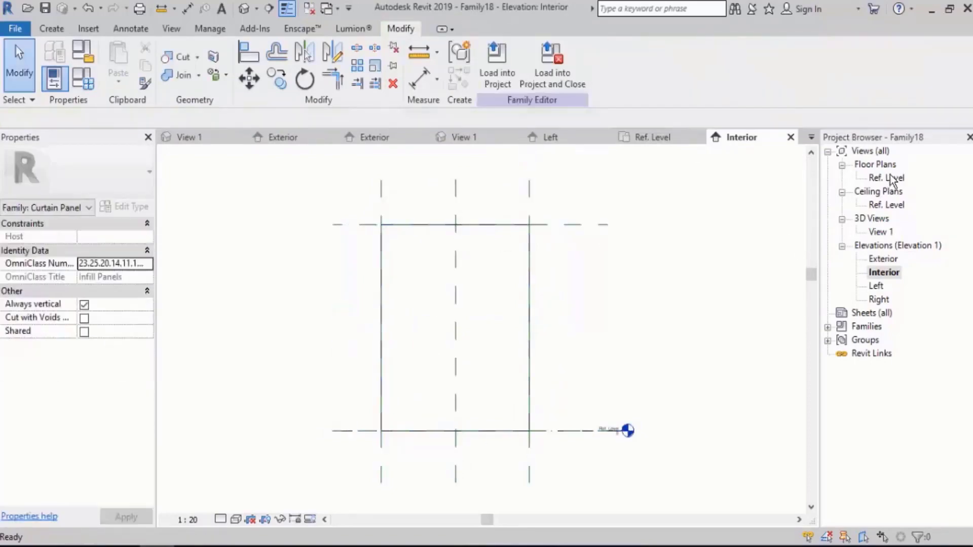
left_click(446, 346)
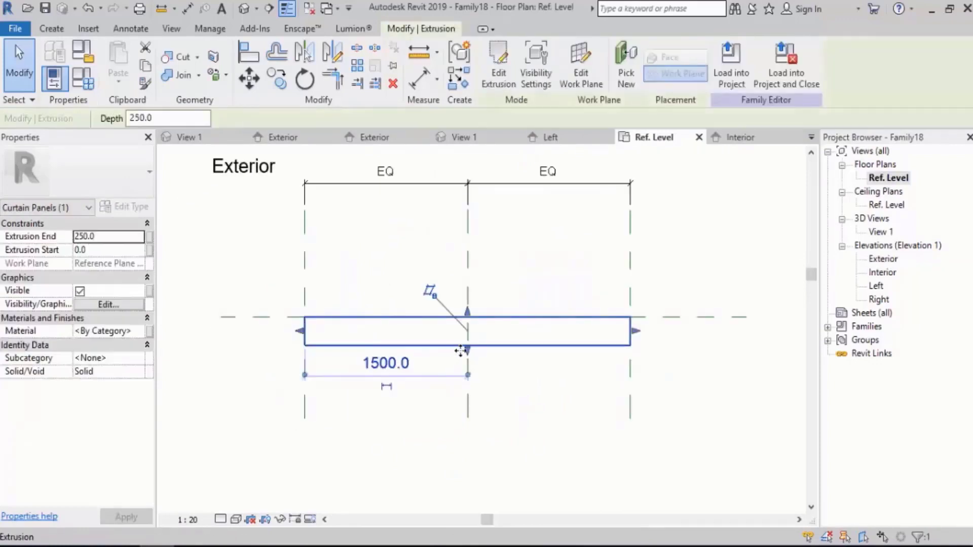
left_click_drag(464, 350, 467, 372)
scroll(473, 325, "up", 3)
left_click_drag(463, 308, 463, 390)
left_click(514, 358)
scroll(513, 361, "down", 1)
middle_click_drag(455, 367, 505, 370)
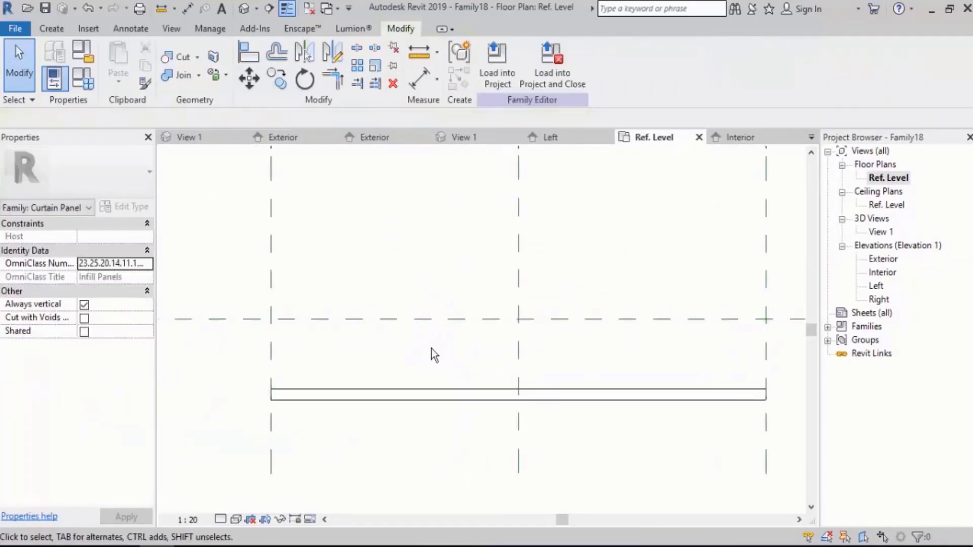
Copy the thin panel extrusion 740 mm straight toward the exterior, across the horizontal reference plane, with Constrain turned off.
left_click_drag(400, 348, 363, 449)
left_click(365, 456)
middle_click_drag(437, 353, 432, 327)
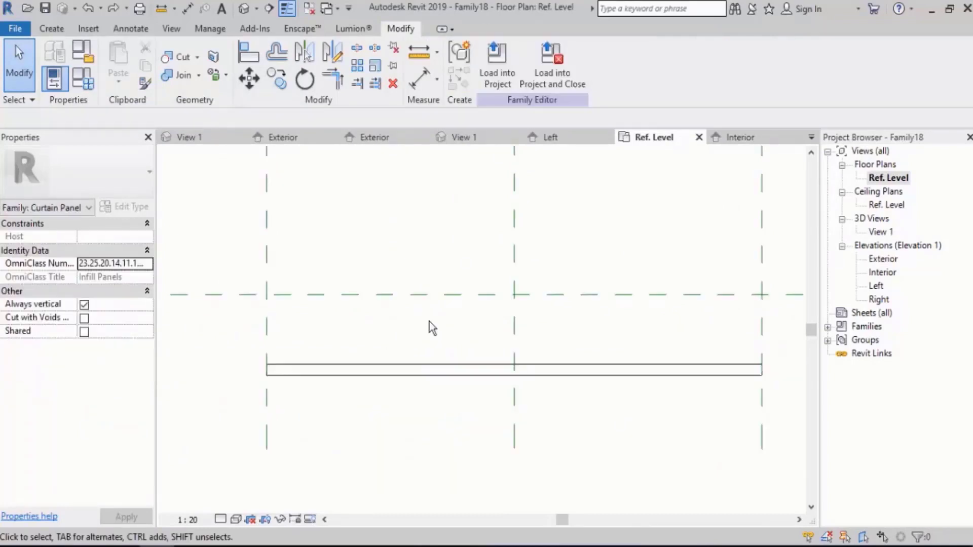
left_click_drag(454, 331, 382, 419)
middle_click_drag(380, 355, 378, 341)
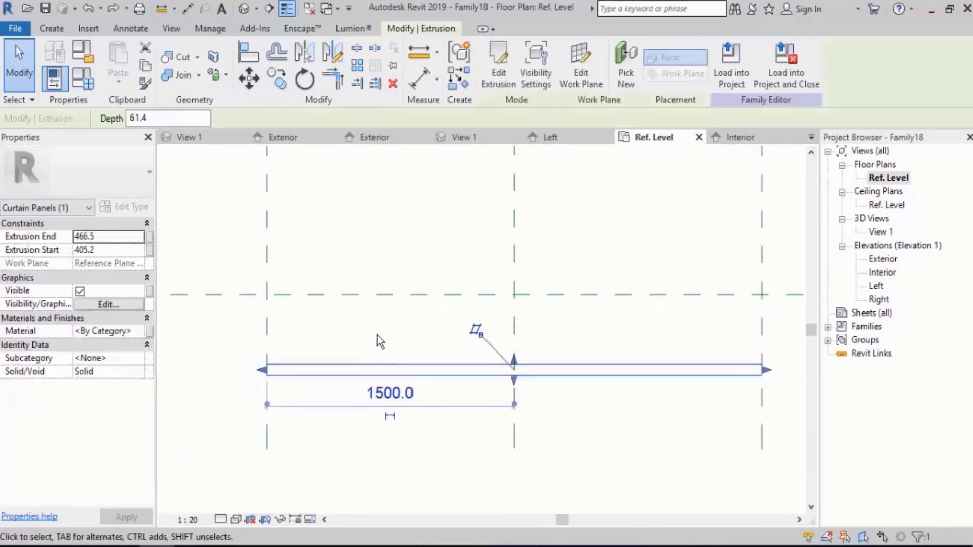
left_click(276, 78)
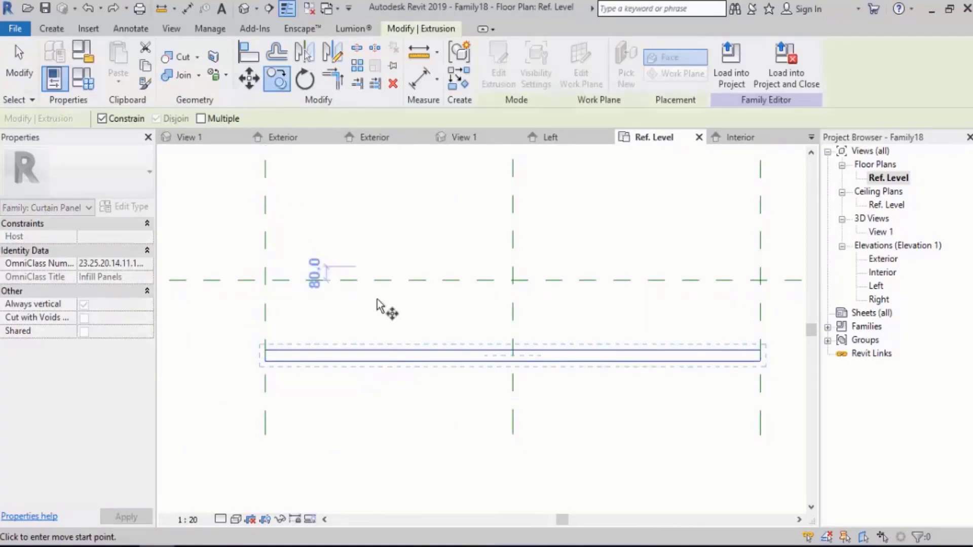
left_click(388, 350)
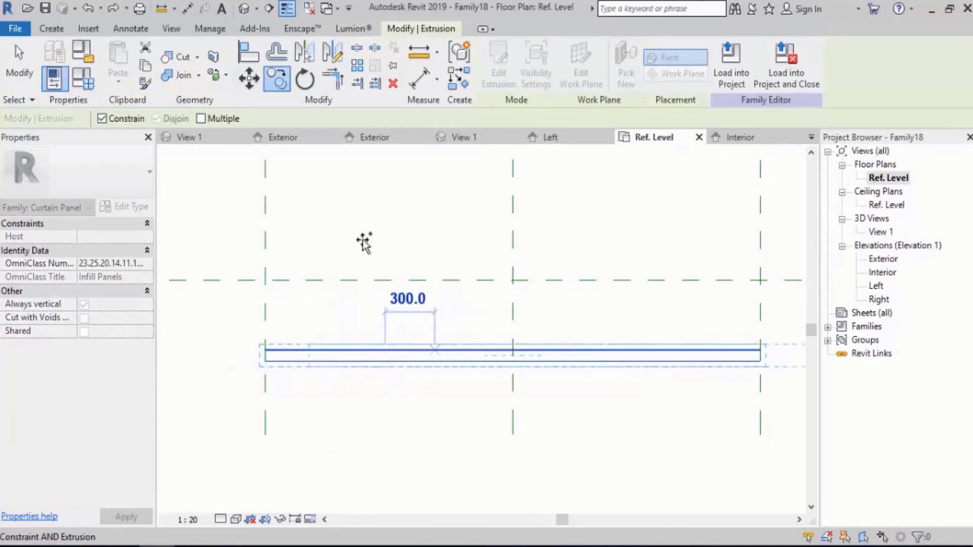
left_click(129, 122)
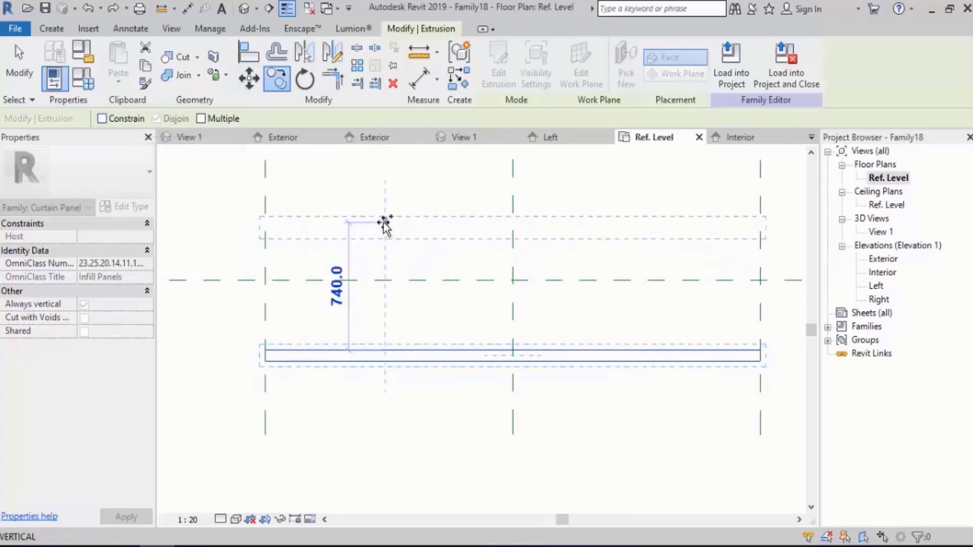
left_click(385, 223)
left_click(471, 313)
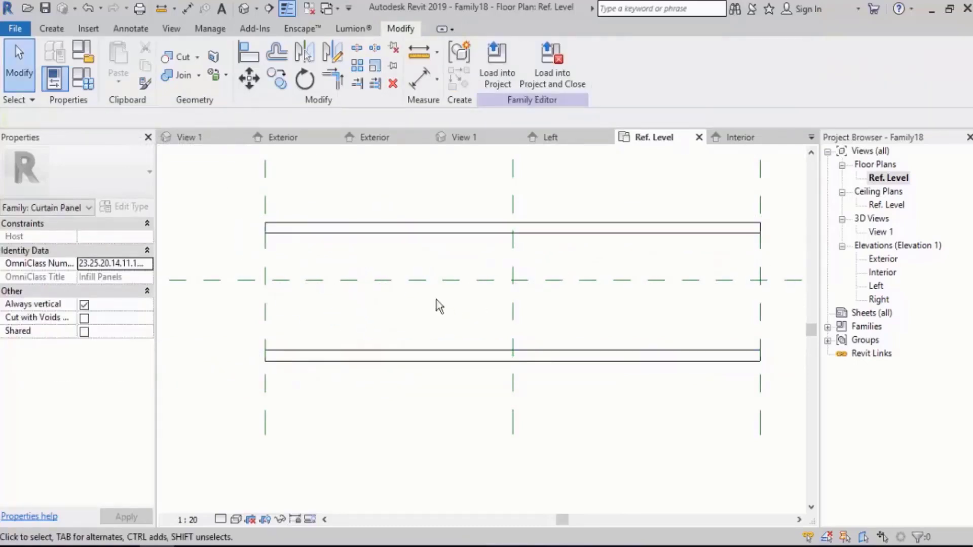
Add an aligned dimension between the facing inner edges of the two panels, placed outside their ends.
scroll(341, 271, "up", 2)
middle_click_drag(340, 271, 403, 296)
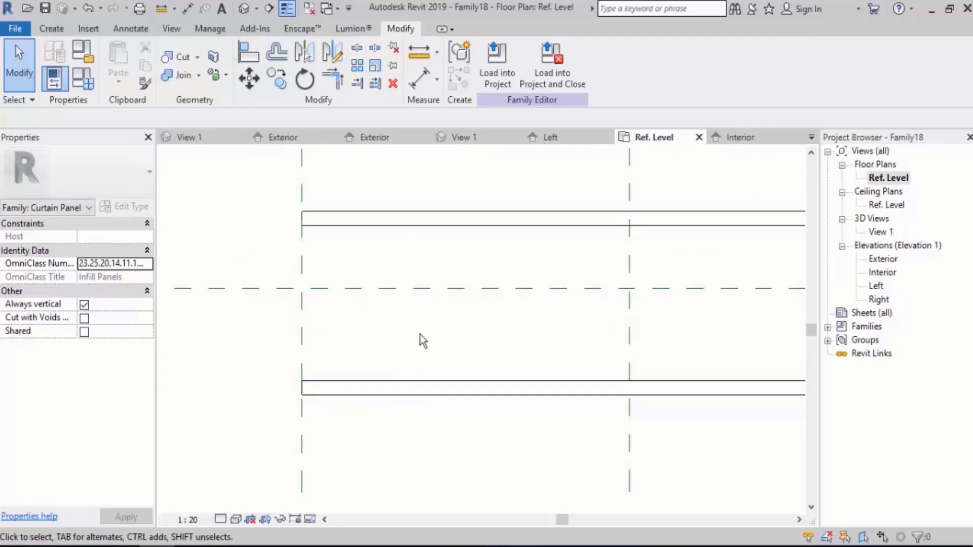
left_click(132, 29)
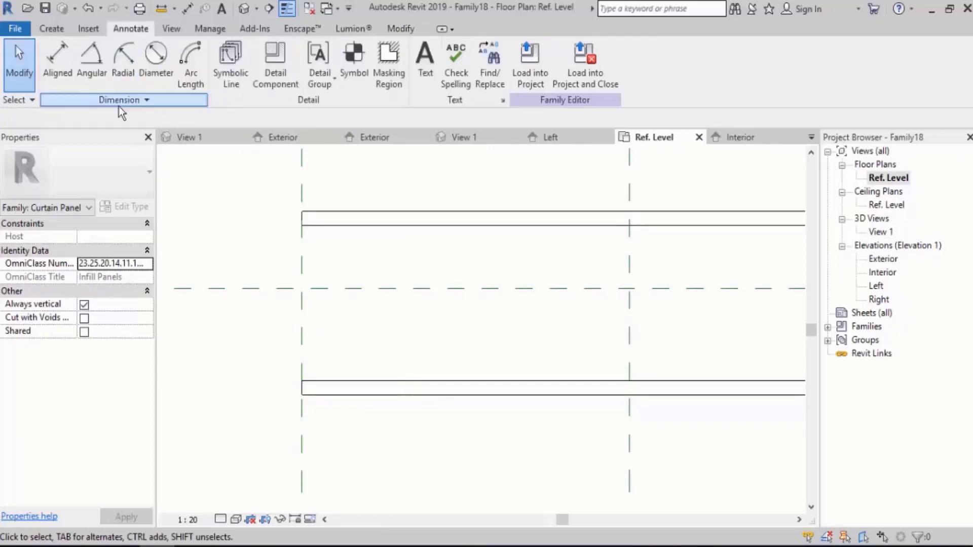
left_click(59, 71)
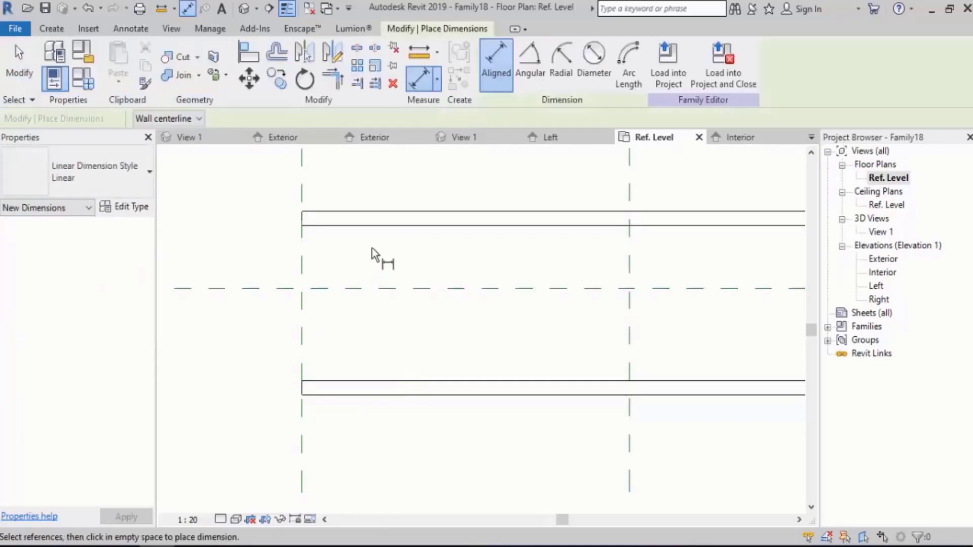
left_click(376, 231)
left_click(375, 380)
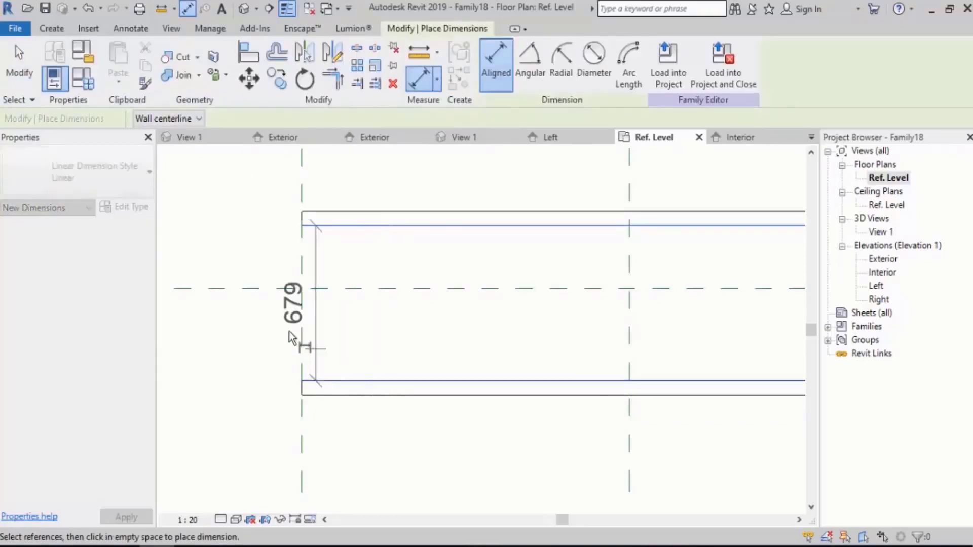
left_click(245, 325)
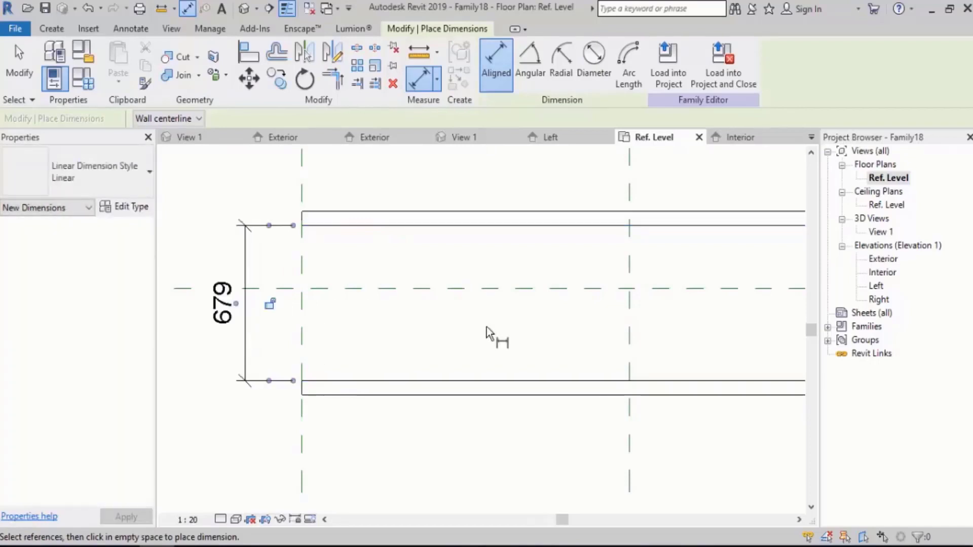
Add a continuous aligned dimension from the exterior panel's inner edge through the horizontal reference plane to the interior panel's inner edge.
left_click(430, 226)
left_click(423, 289)
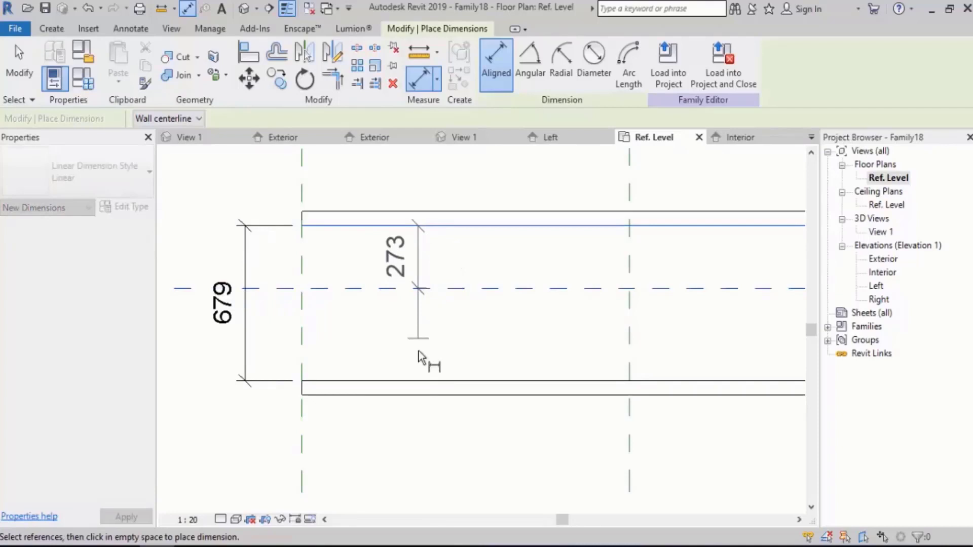
left_click(418, 380)
left_click(388, 314)
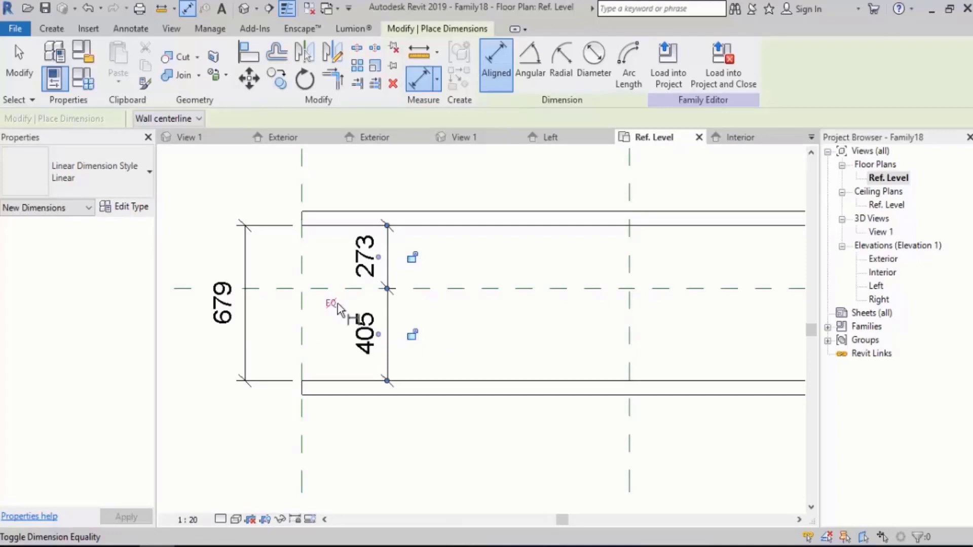
key("Escape")
left_click(452, 231)
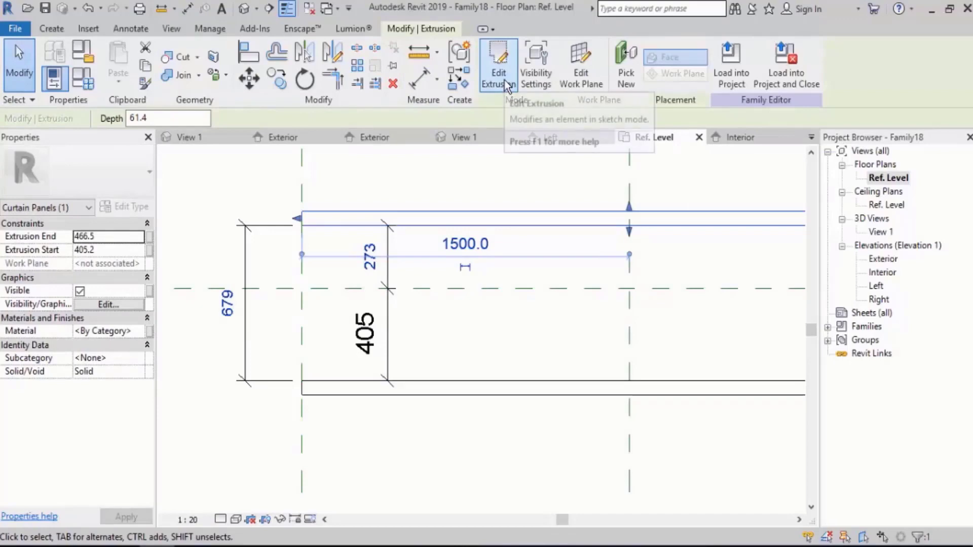
left_click(485, 182)
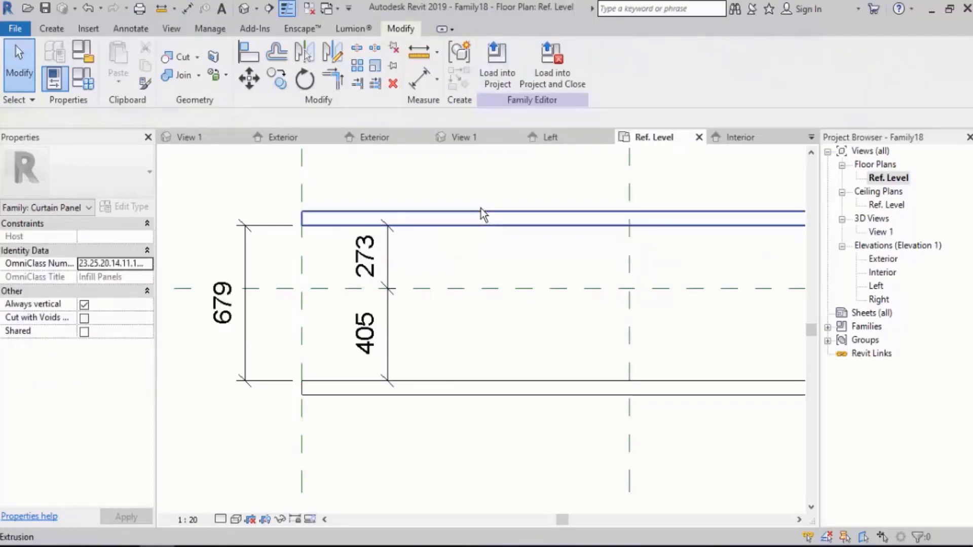
left_click(482, 208)
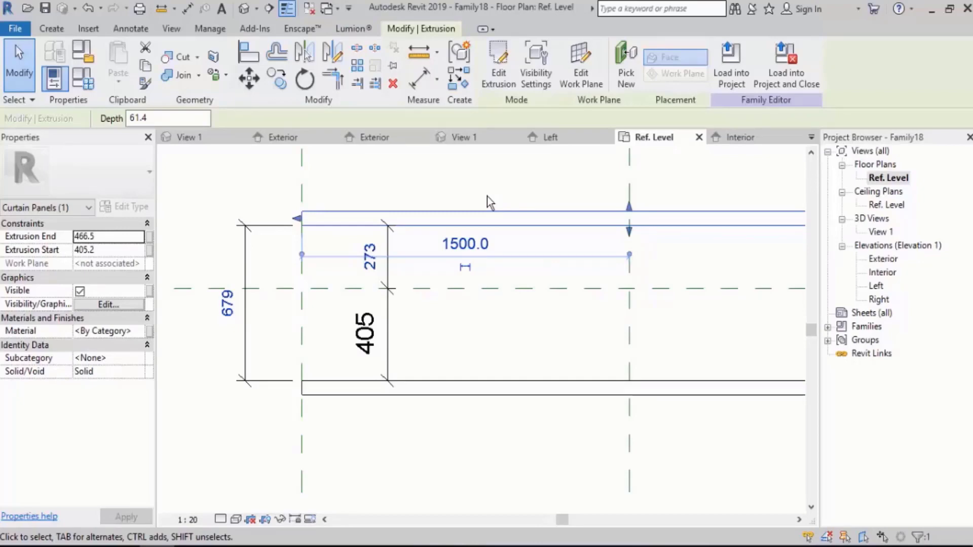
left_click(259, 275)
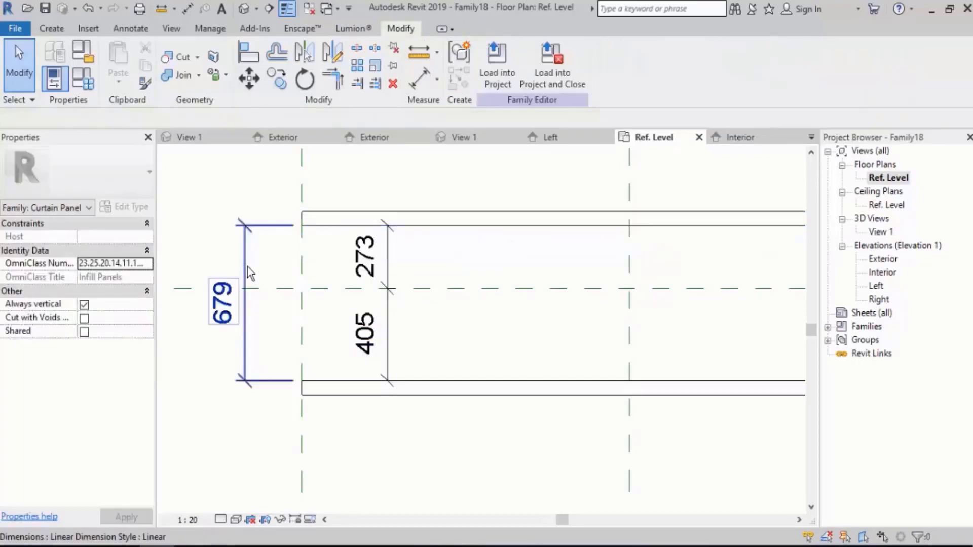
left_click(246, 269)
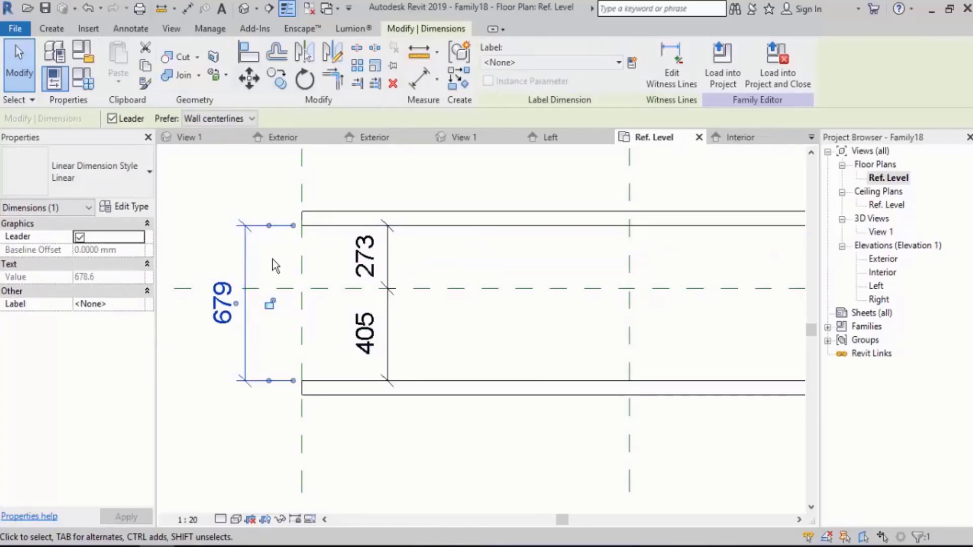
left_click(448, 267)
left_click(449, 221)
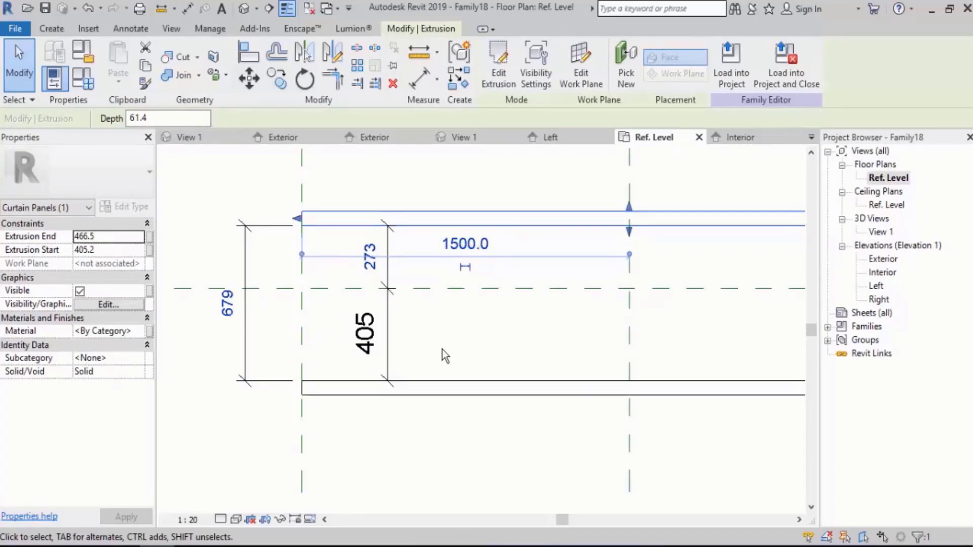
Delete the overall dimension between the panels and the continuous dimension through the central reference plane.
left_click(457, 329)
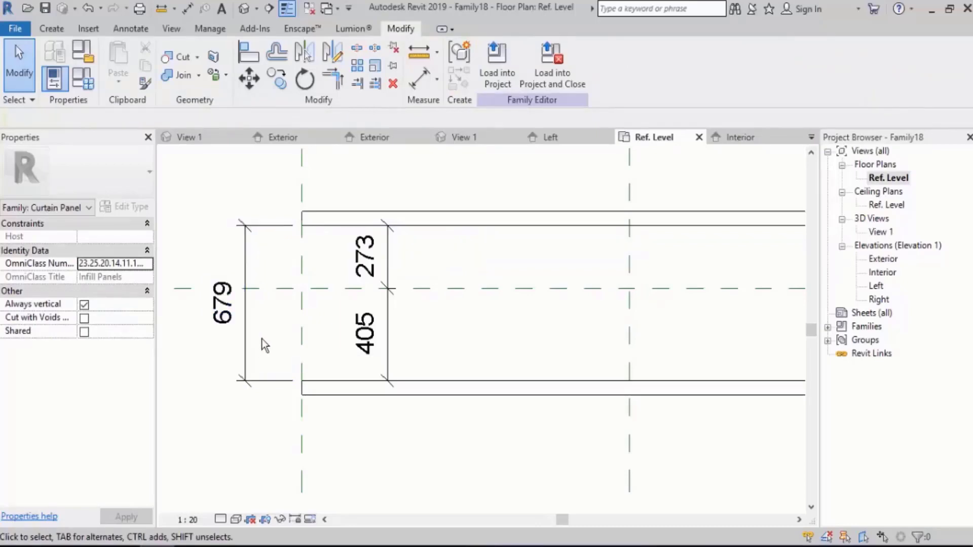
left_click(228, 360)
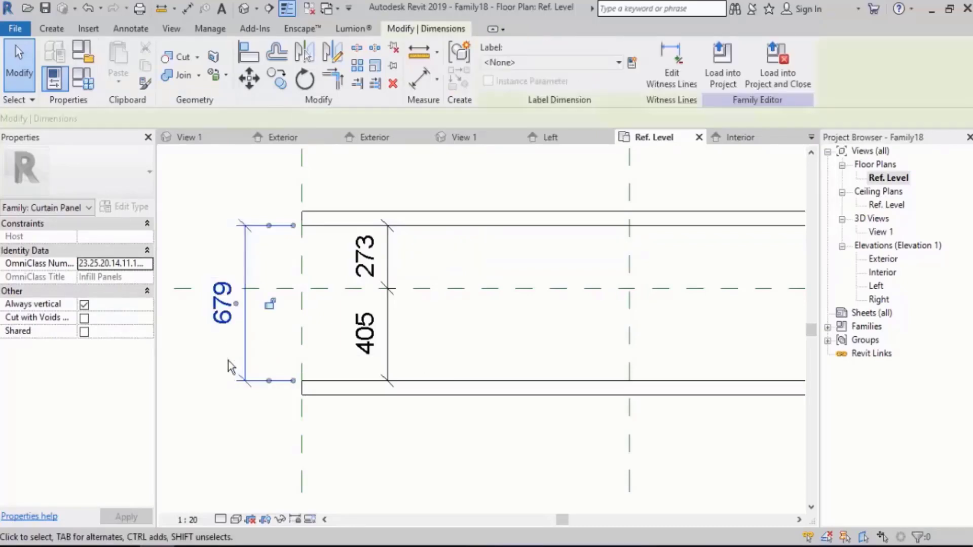
key("Delete")
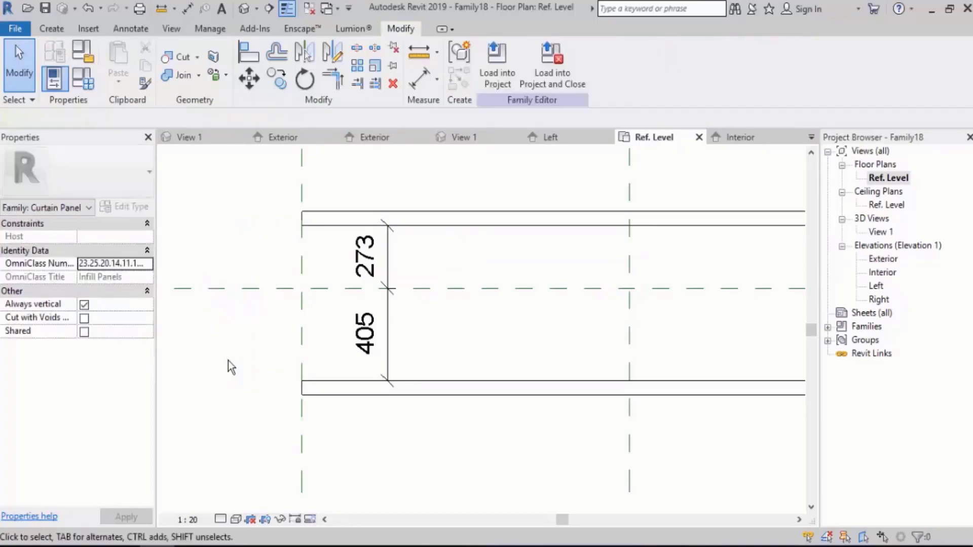
left_click(349, 358)
key("Delete")
Draw two horizontal reference planes between the panels, about 117 mm to the exterior and 140 mm to the interior of the central plane.
scroll(348, 353, "down", 4)
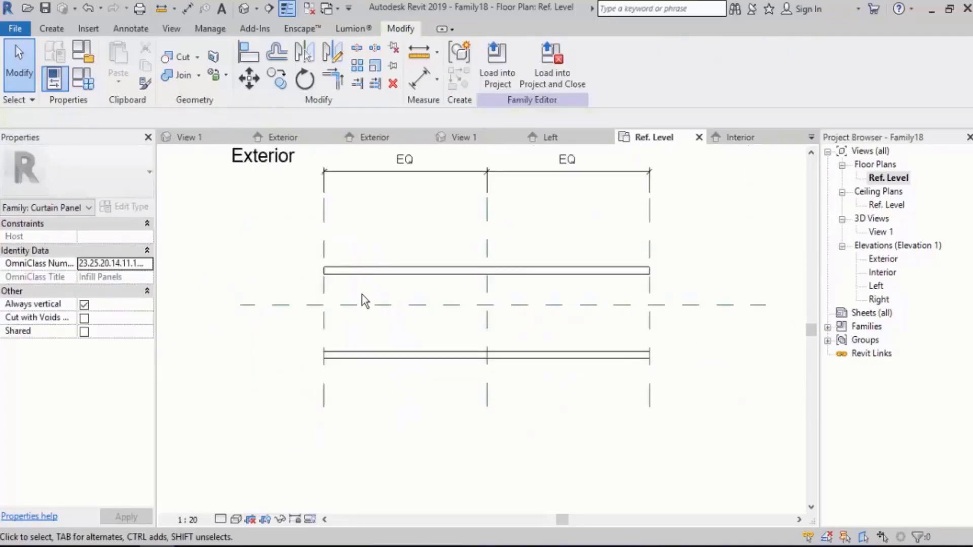
left_click(52, 29)
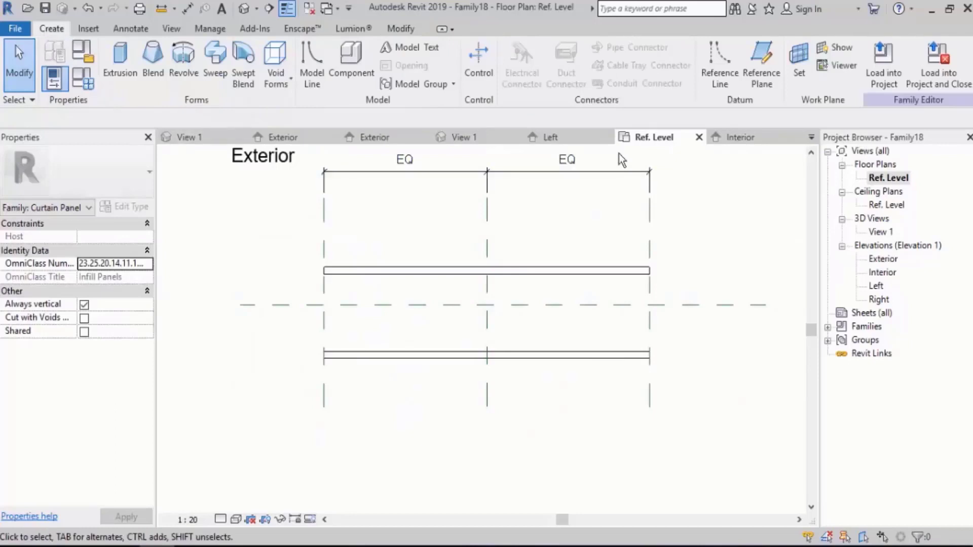
left_click(762, 56)
left_click(706, 292)
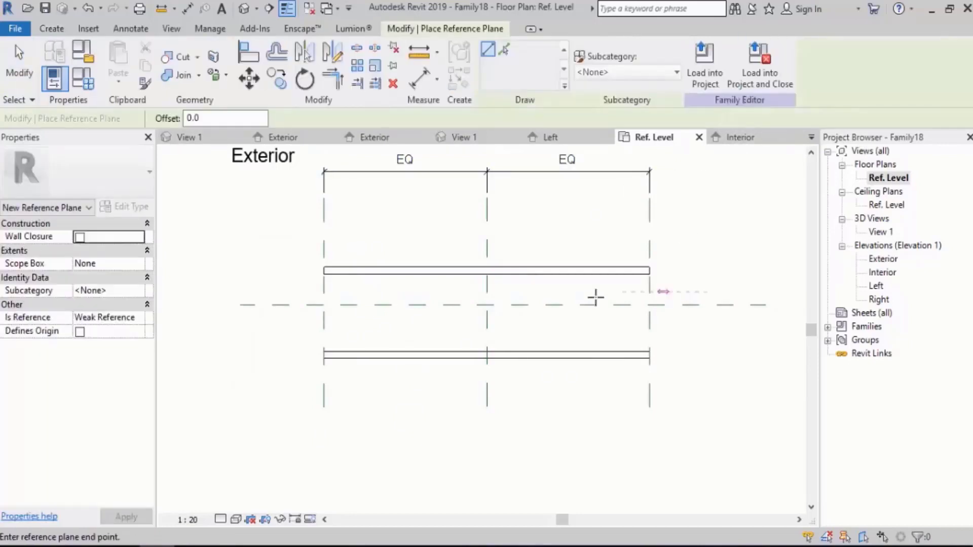
left_click(280, 291)
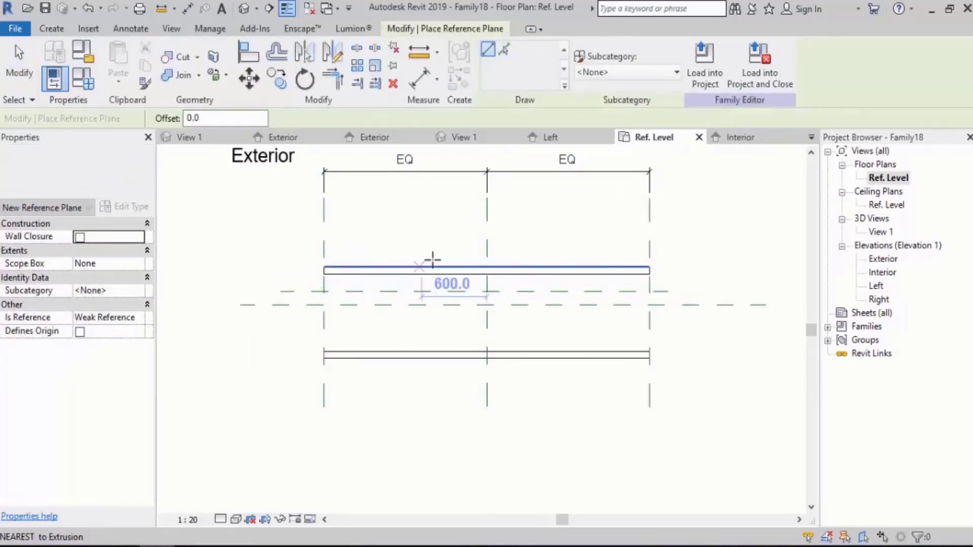
scroll(315, 330, "up", 2)
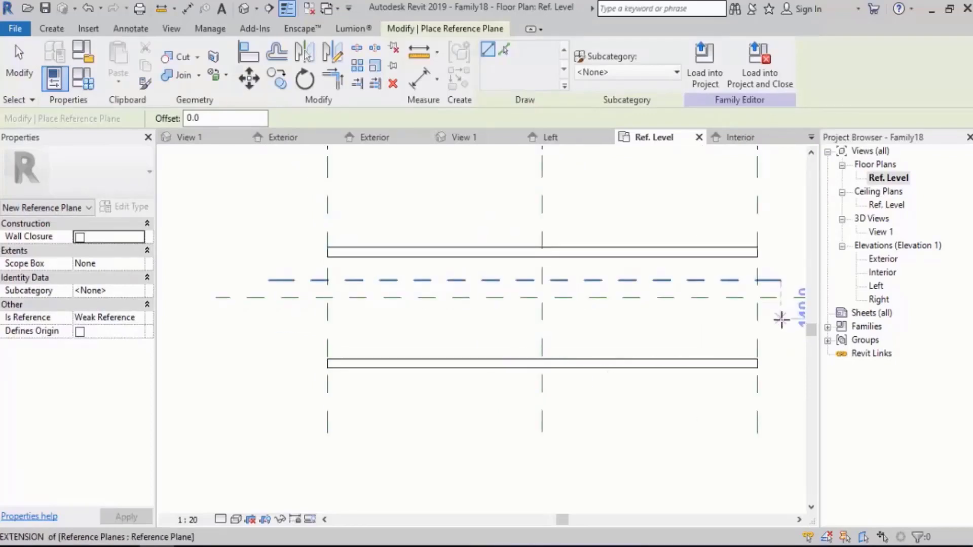
left_click(783, 319)
left_click(249, 319)
key("Escape")
key("Escape")
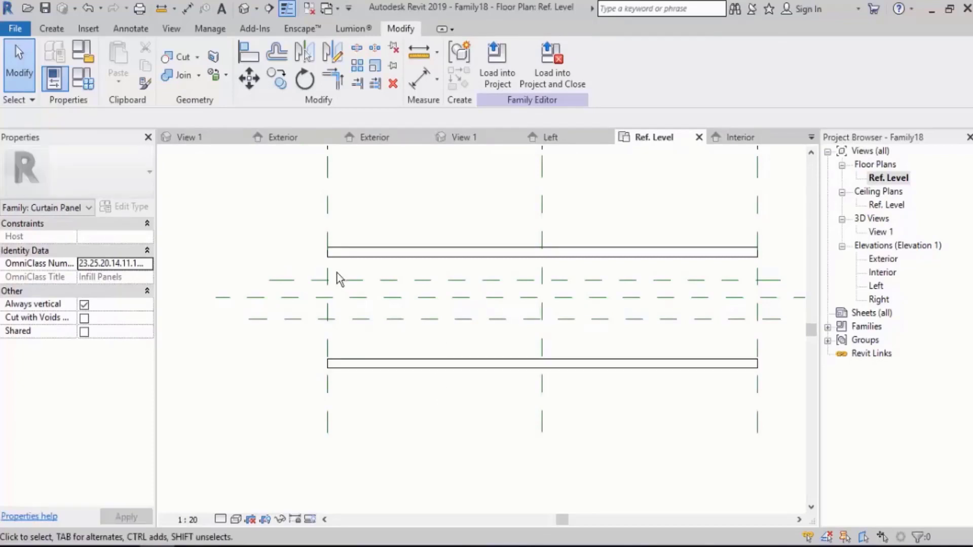
Add an aligned dimension between the two new reference planes, placed outside the panel ends.
scroll(336, 278, "up", 3)
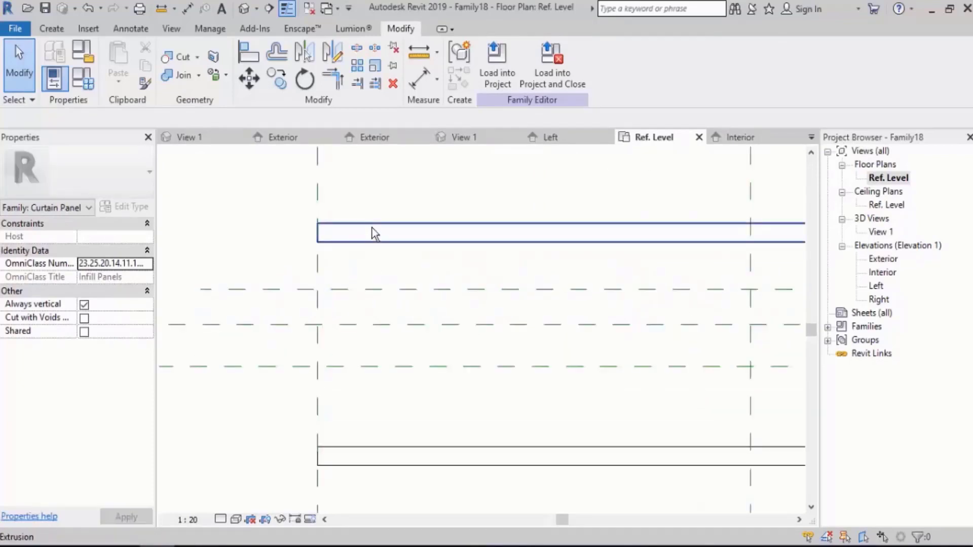
scroll(375, 234, "down", 1)
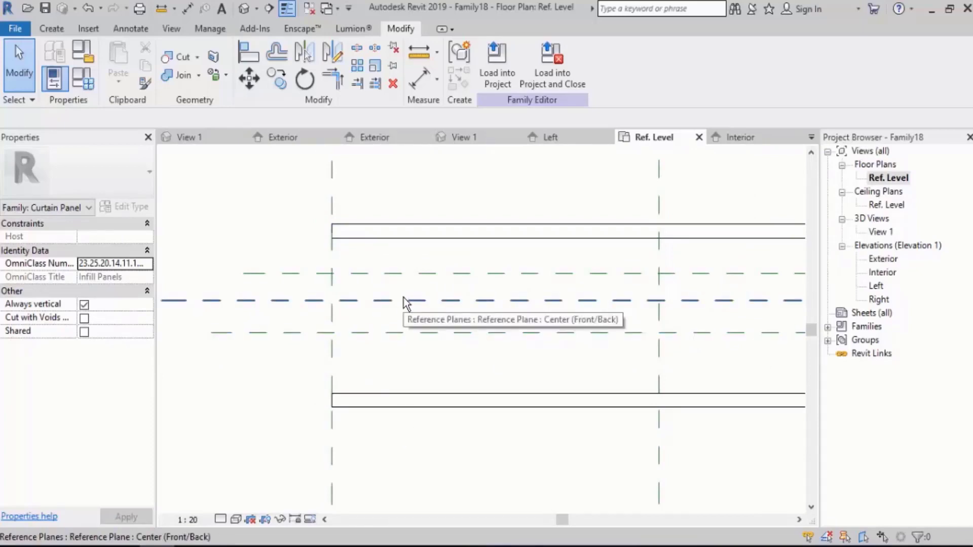
key("d")
key("i")
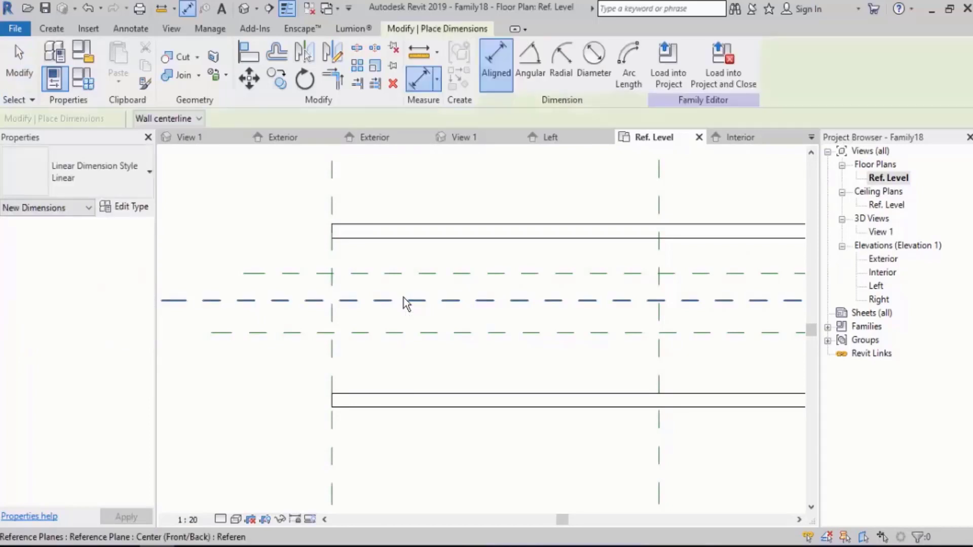
left_click(306, 274)
left_click(313, 333)
scroll(467, 336, "down", 1)
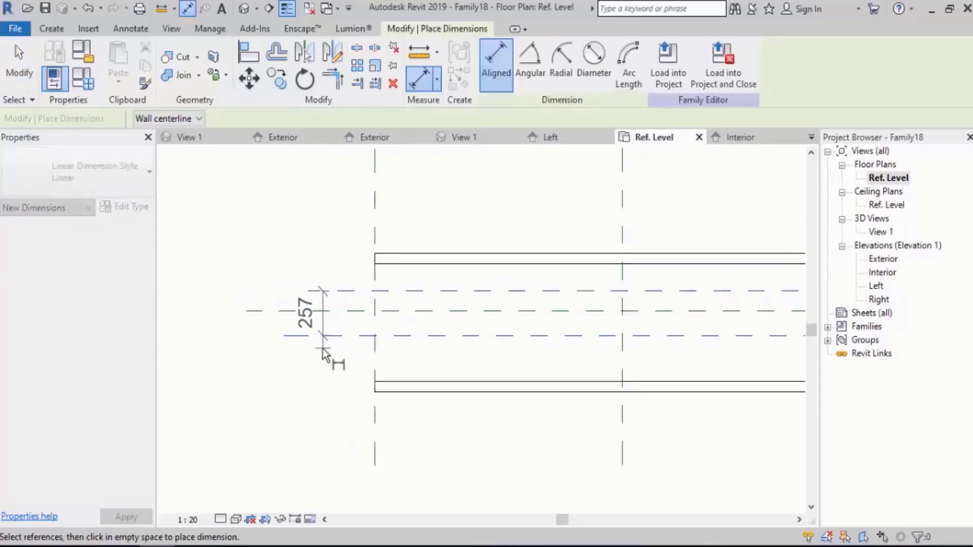
left_click(324, 354)
Add a continuous aligned dimension across both new reference planes and the central plane, and set its segments equal (EQ).
scroll(409, 352, "up", 2)
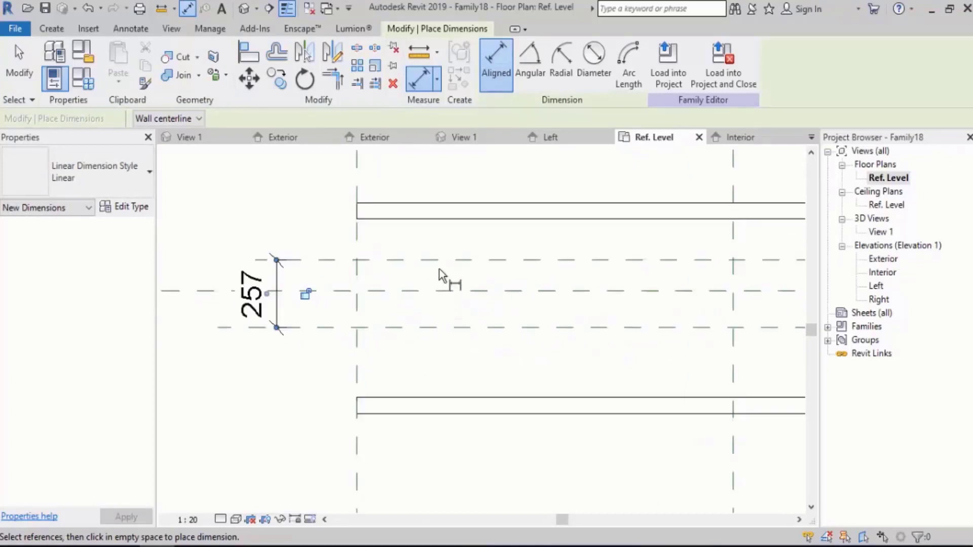
left_click(427, 261)
left_click(417, 291)
left_click(424, 328)
scroll(508, 338, "down", 1)
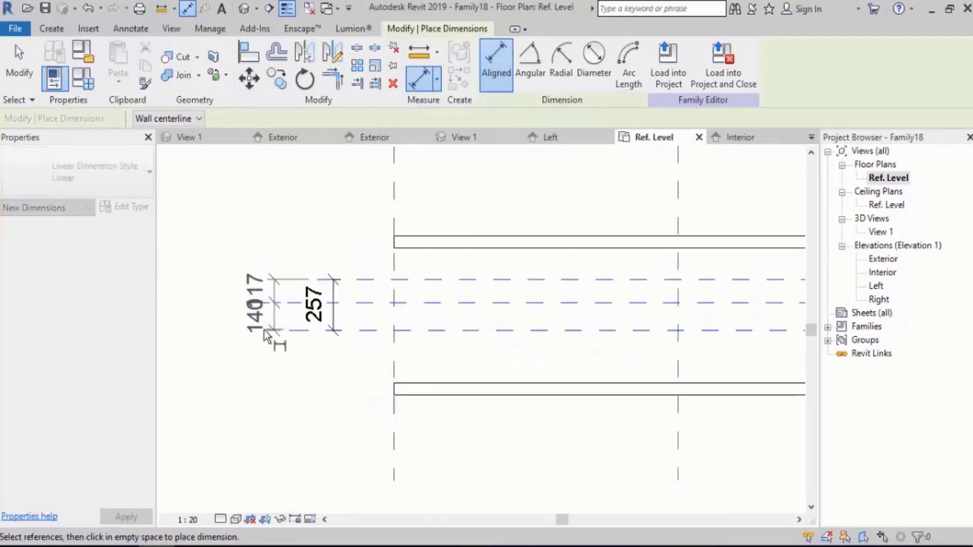
left_click(268, 337)
left_click(212, 305)
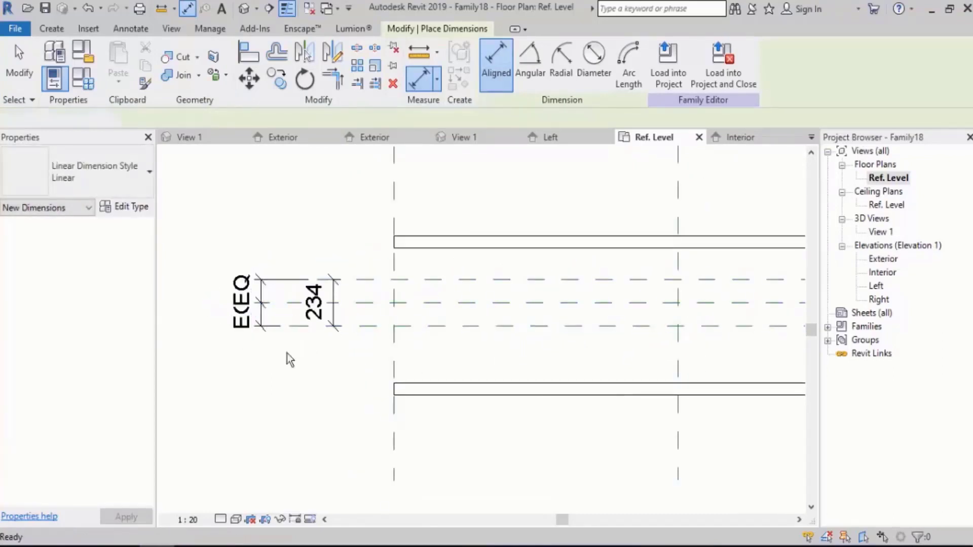
key("Escape")
Label the overall dimension between the two new reference planes with a new family type parameter named Dist Between.
scroll(305, 348, "up", 1)
left_click(340, 286)
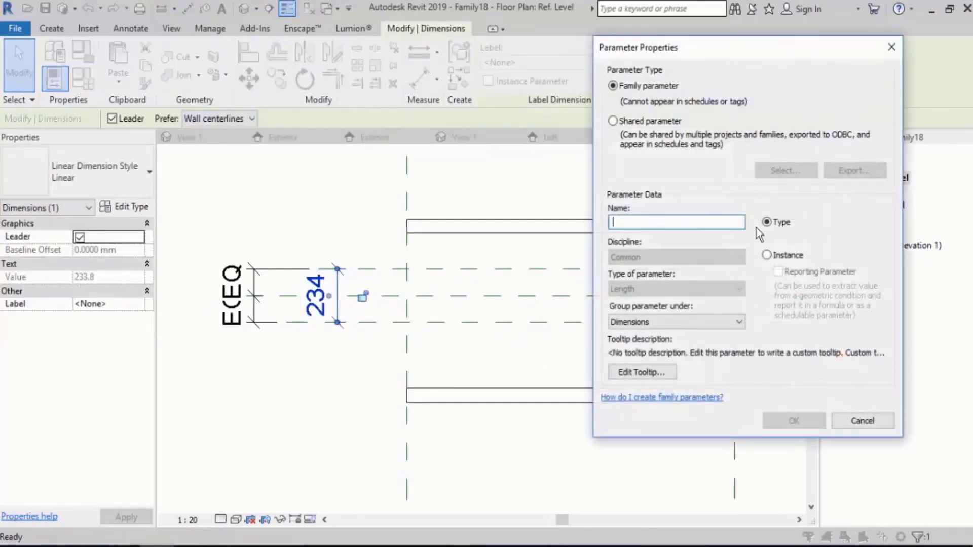
type("D")
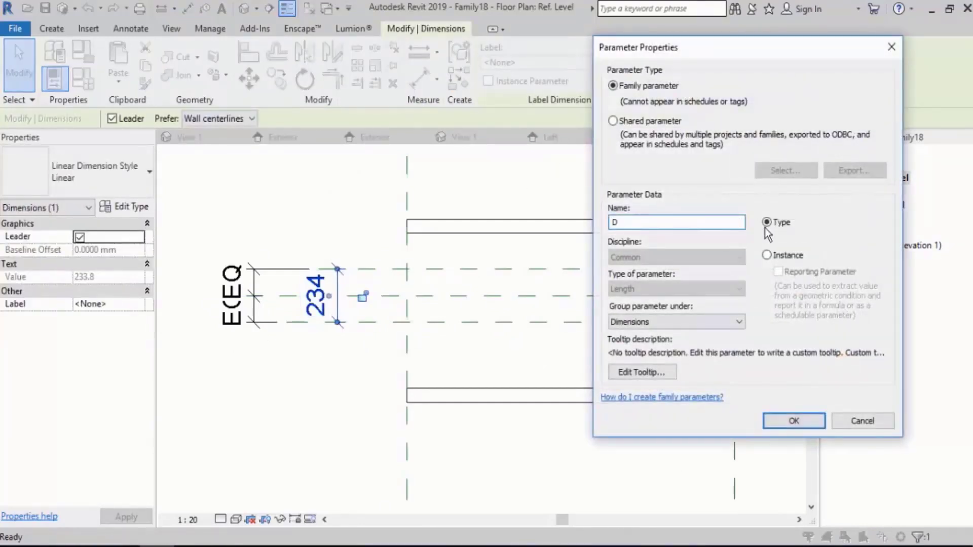
type("isc")
type("Bee")
type("tw")
key("BackSpace")
key("BackSpace")
key("BackSpace")
key("BackSpace")
left_click(794, 421)
left_click(224, 419)
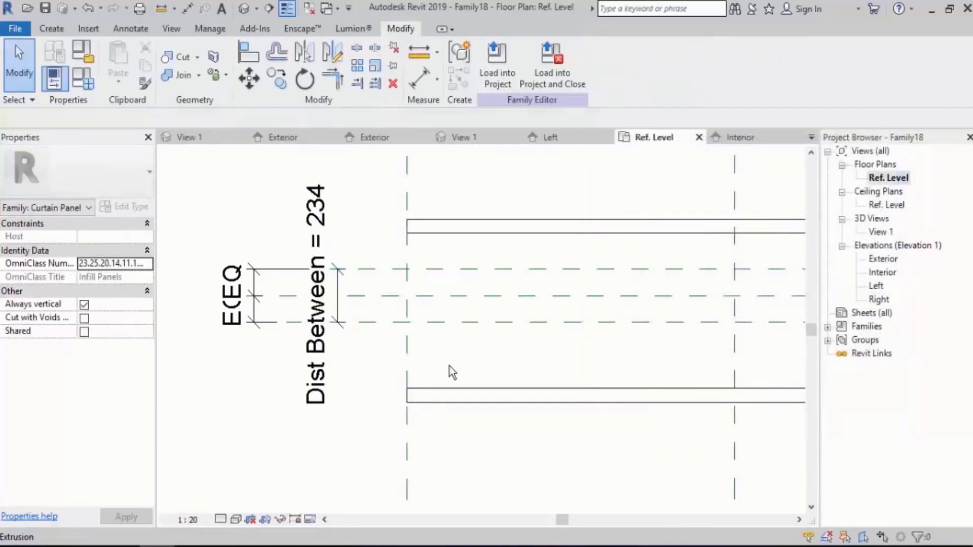
Set the Dist Between parameter to 12 mm in the family types and apply it.
left_click(383, 321)
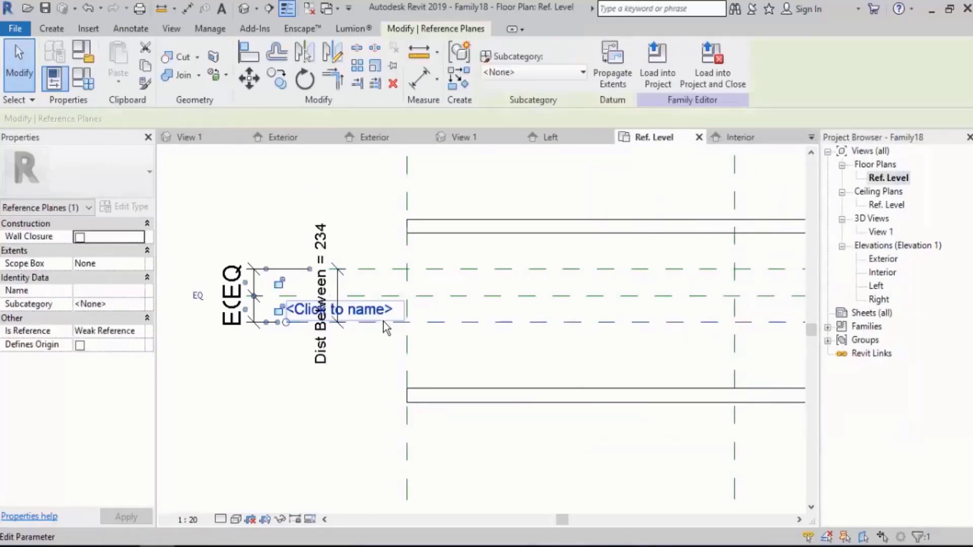
left_click(354, 406)
middle_click_drag(375, 330, 358, 325)
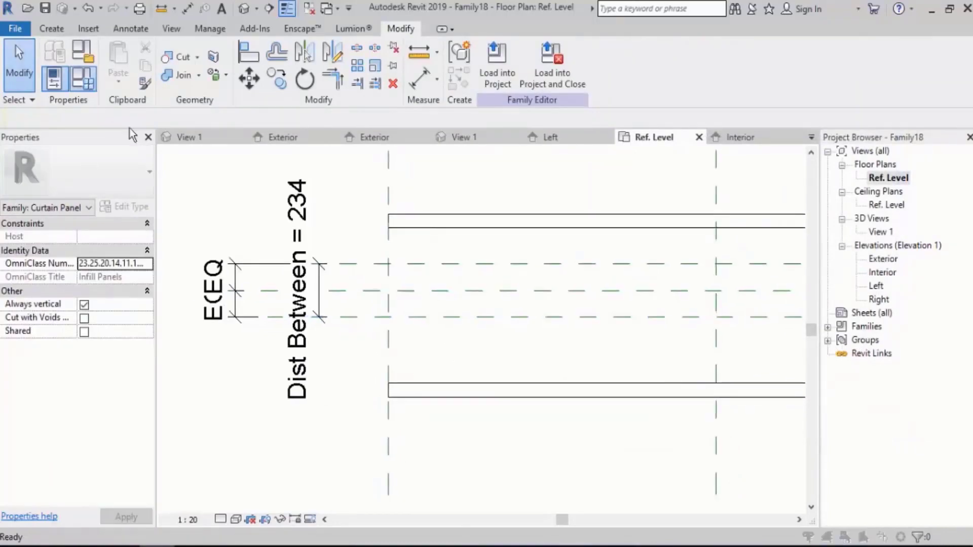
left_click(83, 78)
left_click(685, 236)
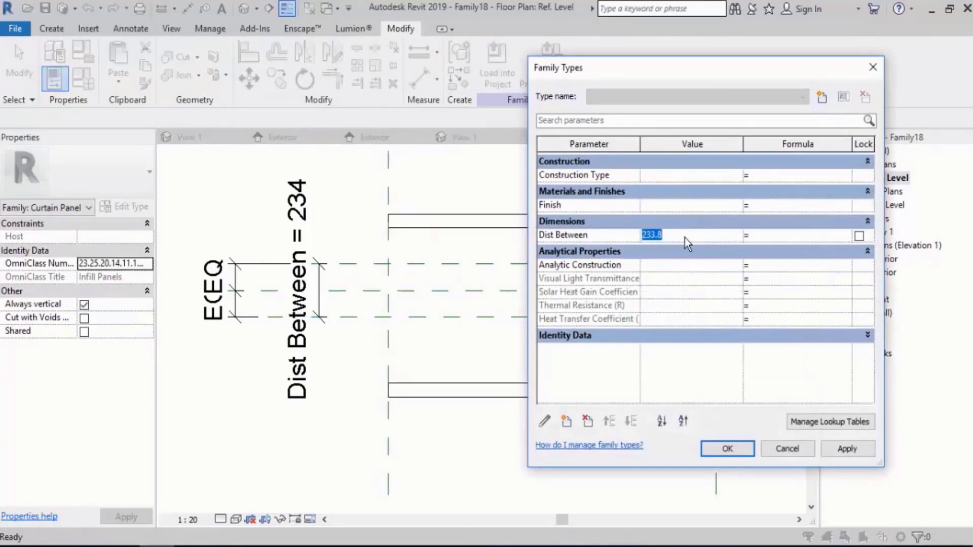
type("120")
key("BackSpace")
key("Tab")
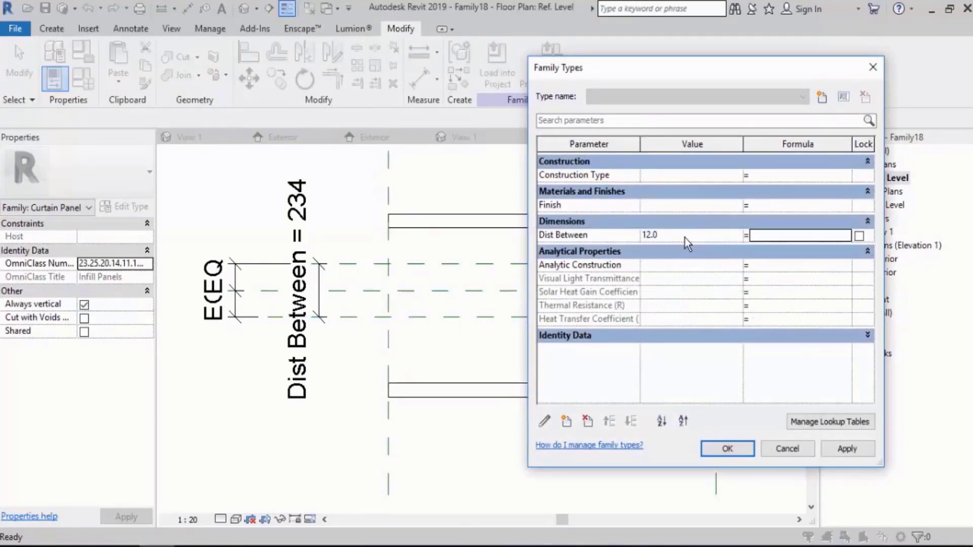
left_click(727, 449)
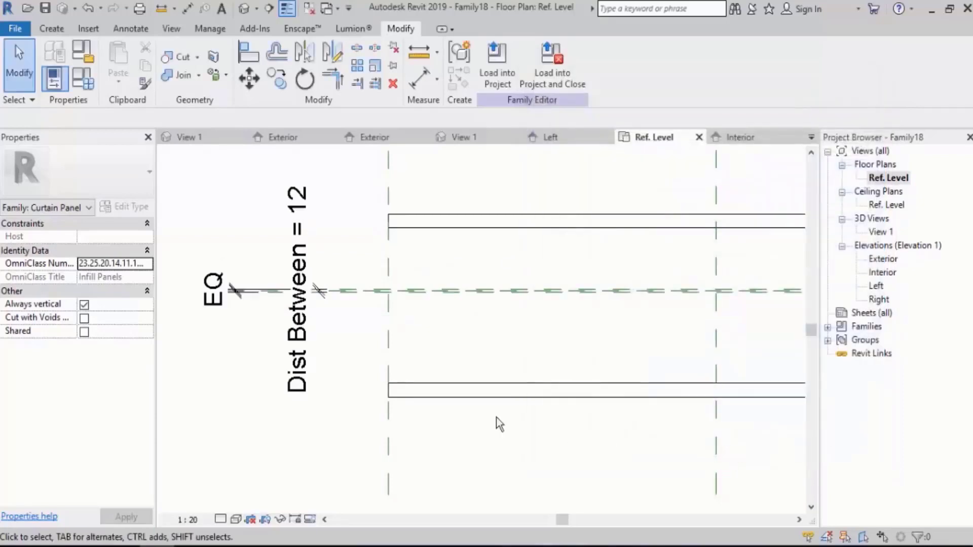
Align the interior panel's inner edge to the interior-side reference plane and lock the alignment.
scroll(372, 308, "up", 4)
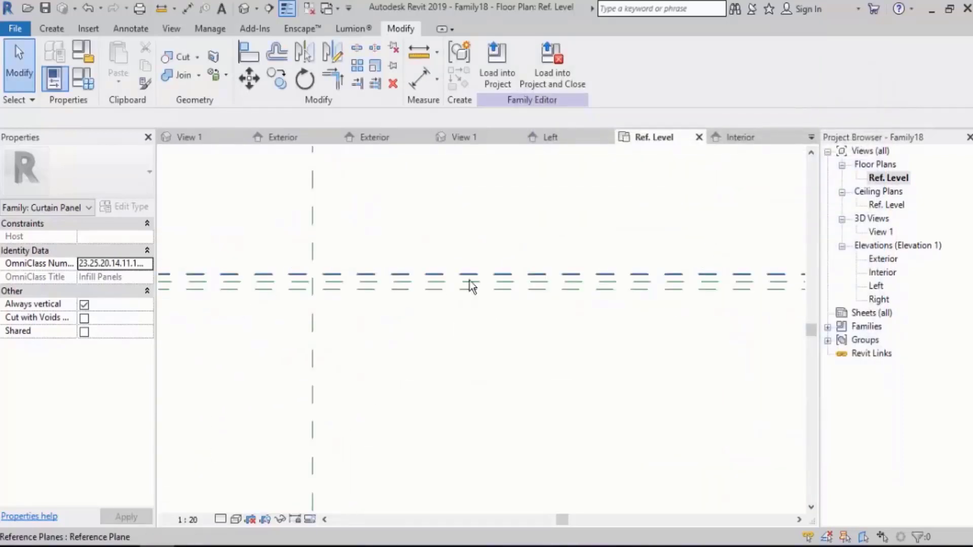
scroll(471, 284, "down", 3)
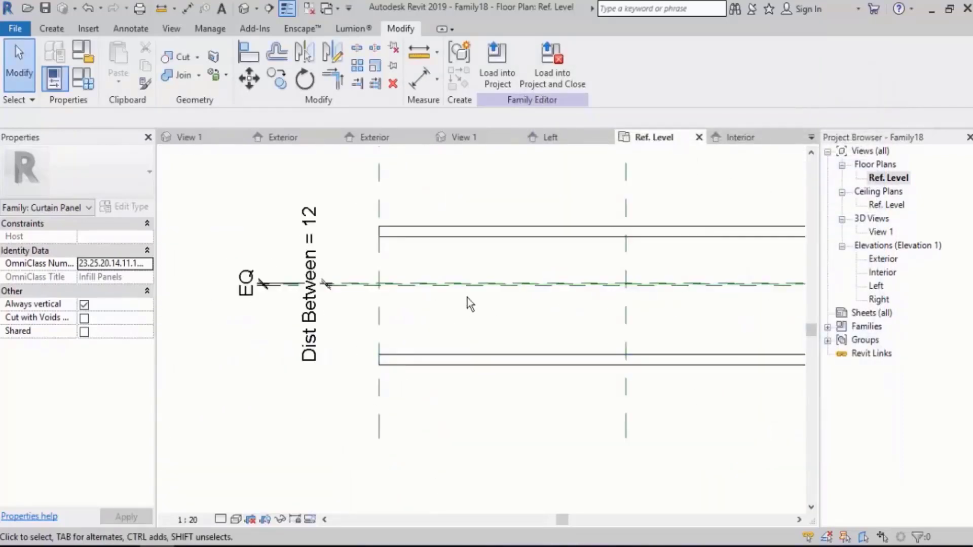
left_click(251, 53)
scroll(397, 288, "up", 2)
scroll(396, 288, "up", 3)
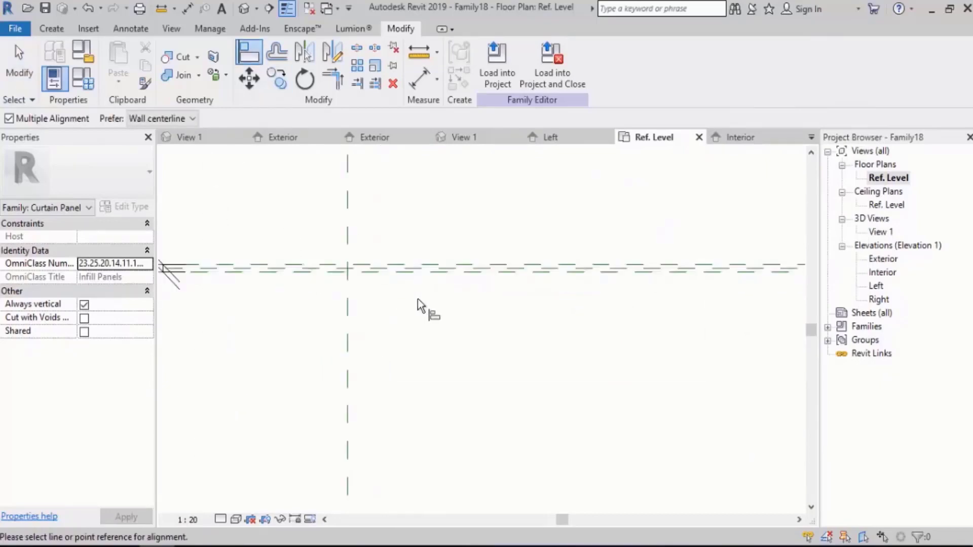
left_click(409, 246)
scroll(409, 248, "down", 3)
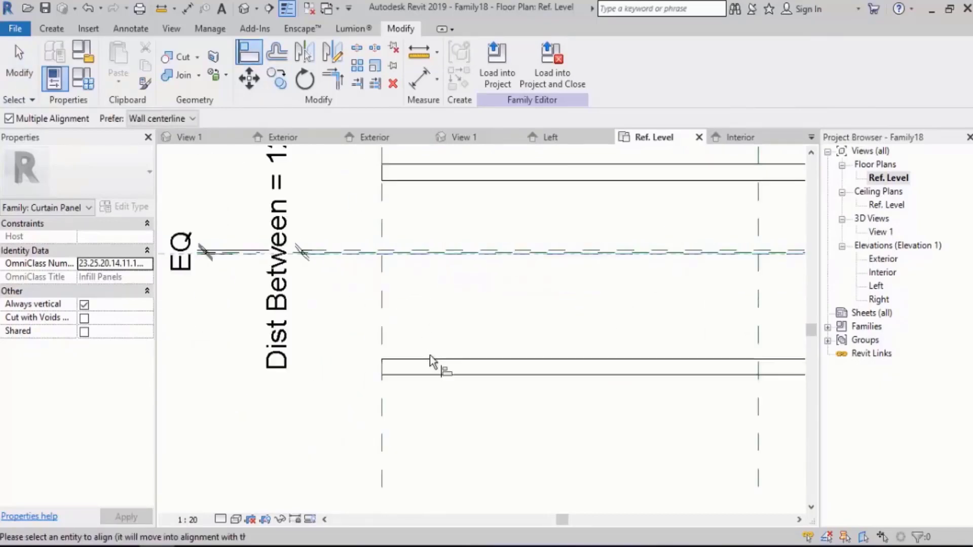
left_click(431, 358)
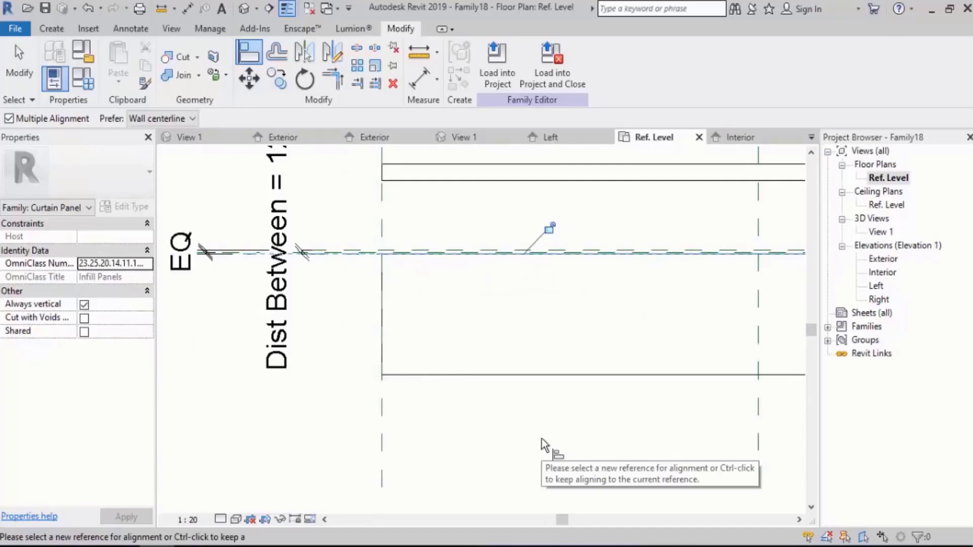
left_click(549, 228)
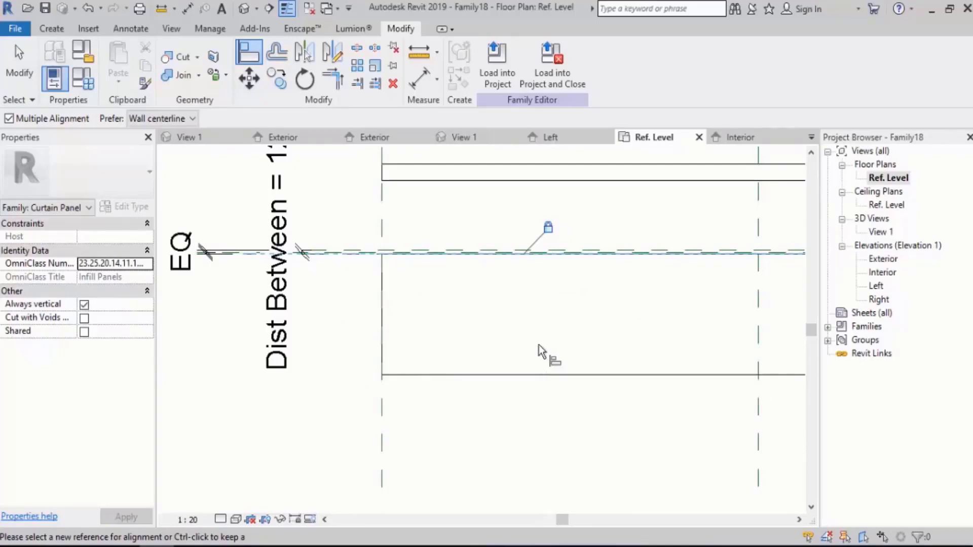
key("Escape")
key("Escape")
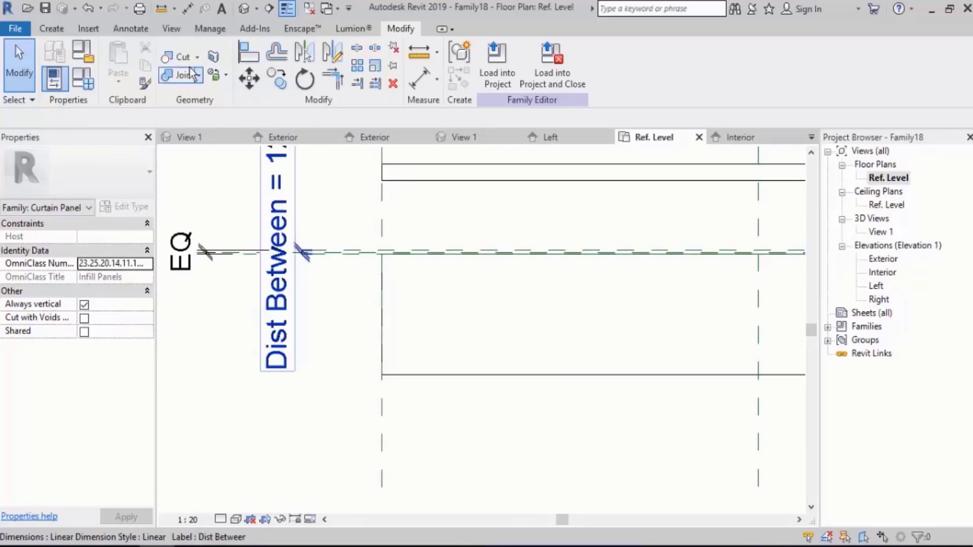
left_click(130, 30)
left_click(57, 58)
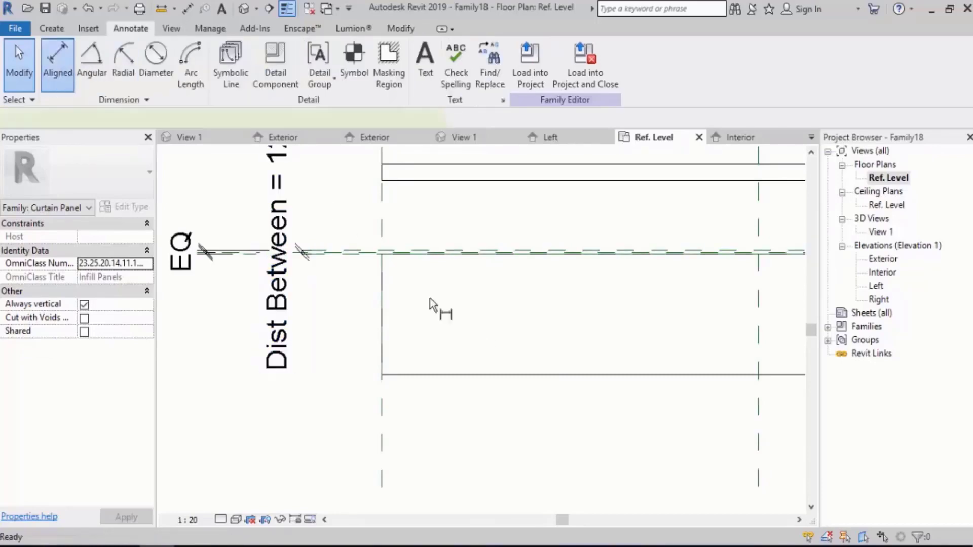
scroll(429, 298, "up", 3)
left_click(354, 204)
scroll(390, 211, "down", 3)
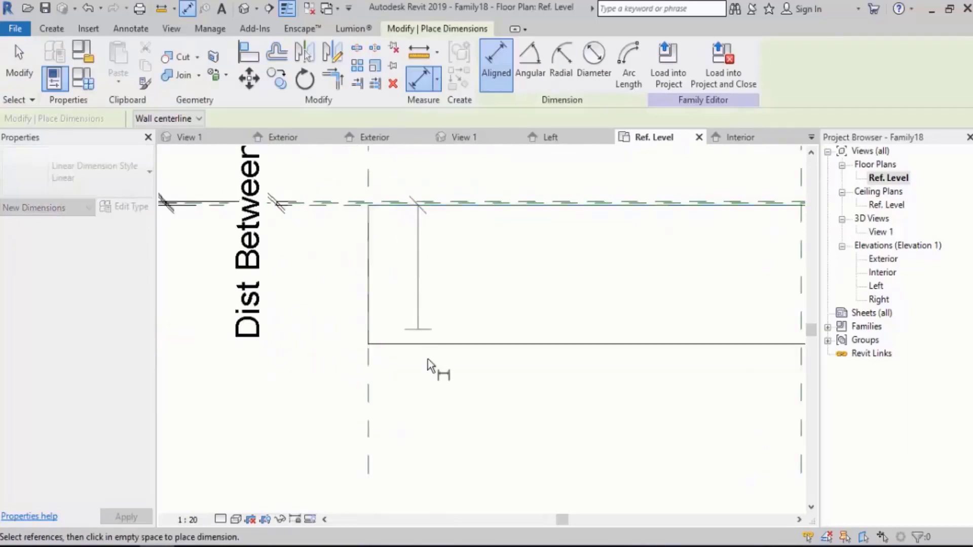
left_click(430, 345)
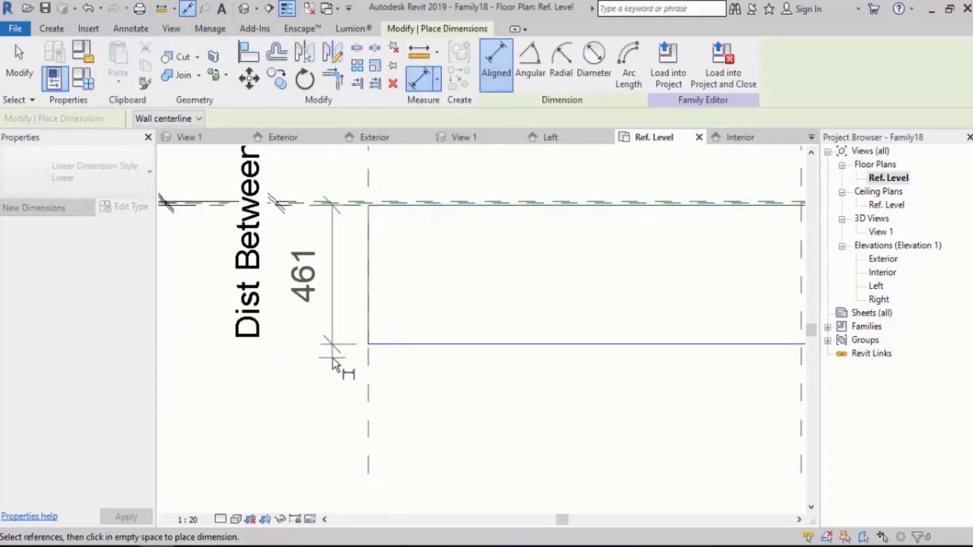
key("Escape")
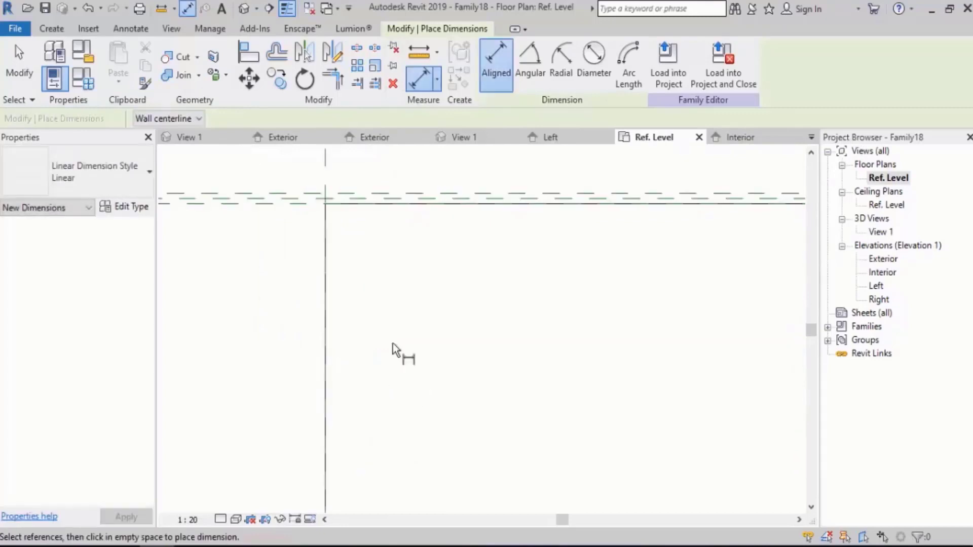
scroll(392, 335, "down", 6)
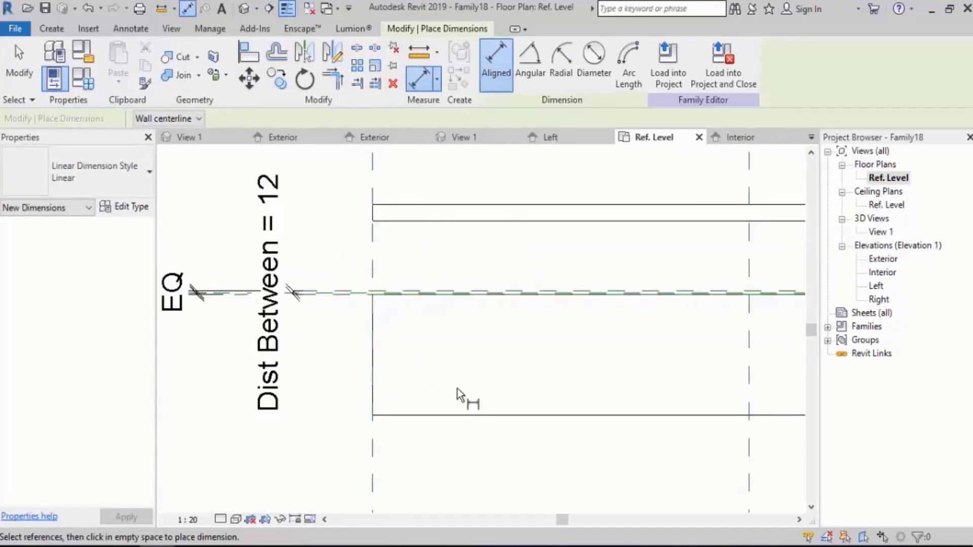
scroll(283, 324, "down", 5)
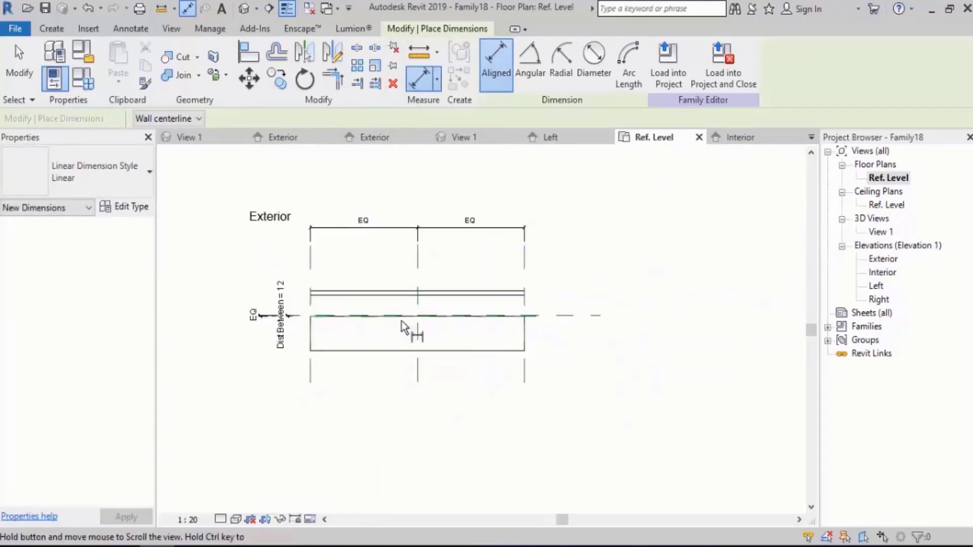
key("Escape")
Draw a horizontal reference plane just outside the interior panel's outer edge, spanning past both panel ends.
left_click(52, 30)
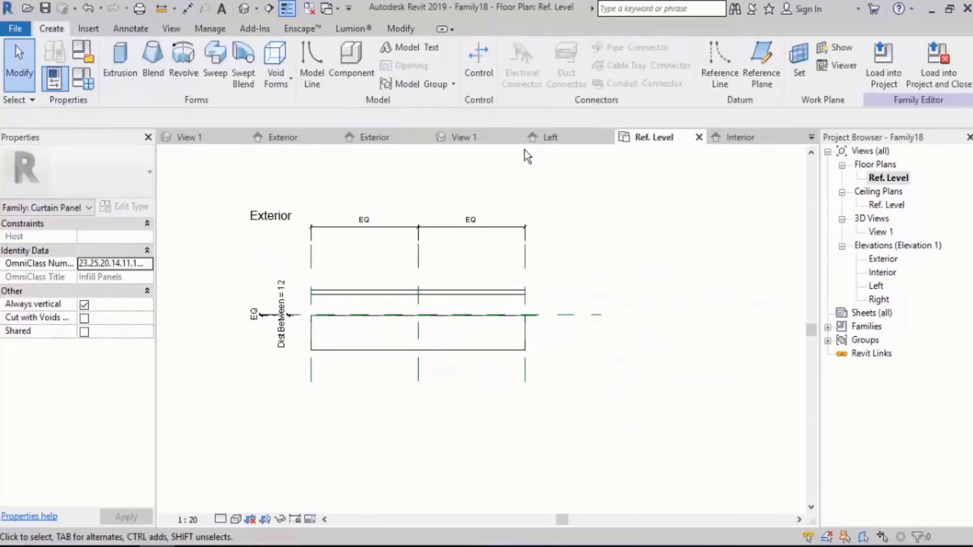
left_click(758, 86)
scroll(410, 383, "up", 3)
left_click(226, 341)
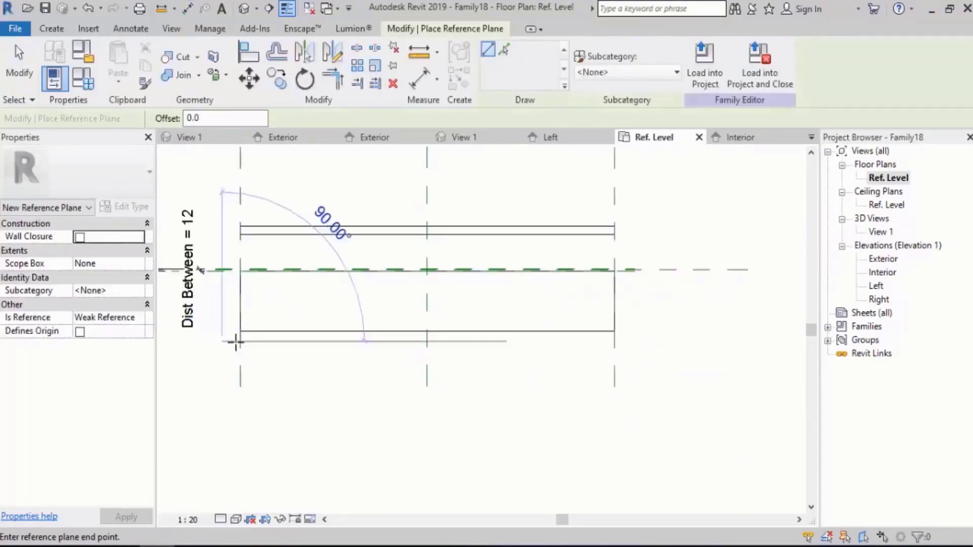
left_click(707, 348)
key("Escape")
key("Escape")
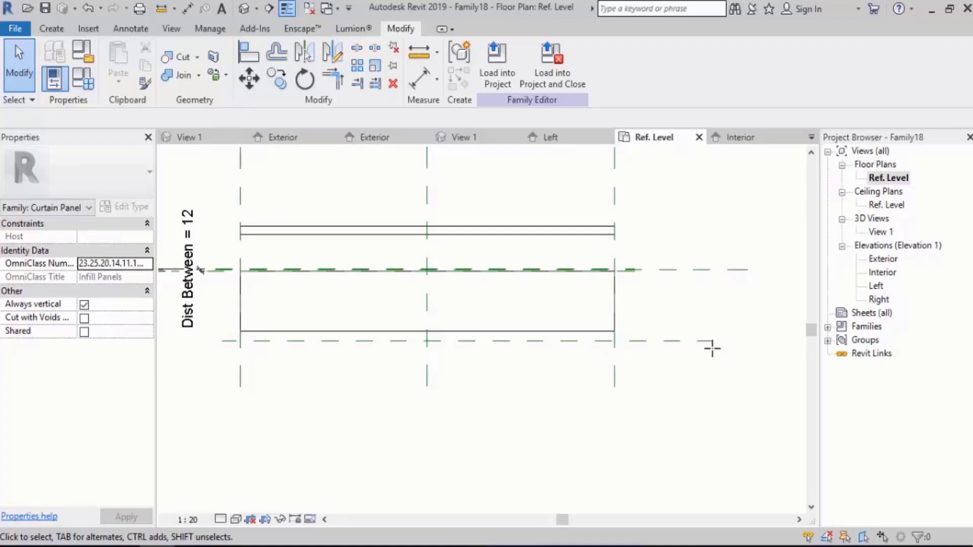
Align the interior panel's outer edge to the new reference plane and lock the alignment.
scroll(591, 300, "up", 3)
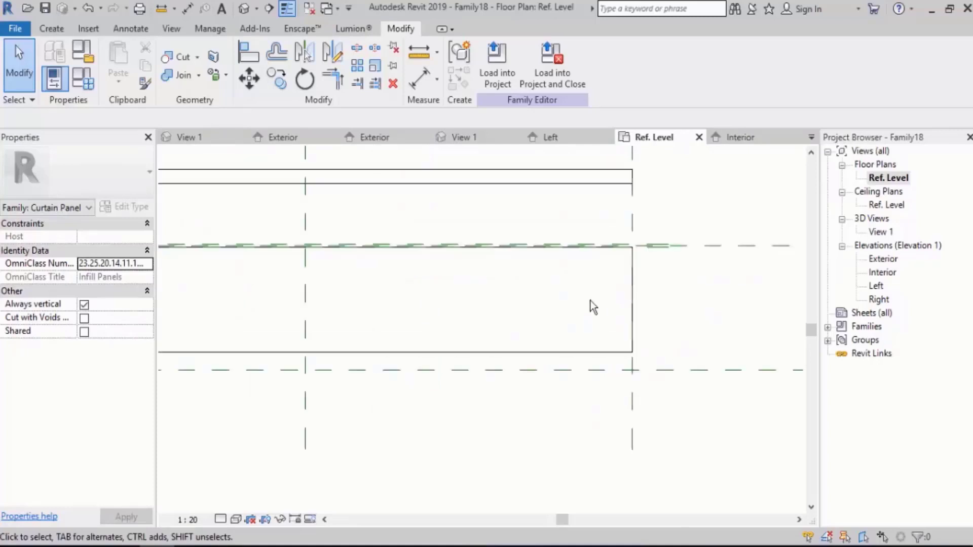
left_click(243, 58)
left_click(564, 370)
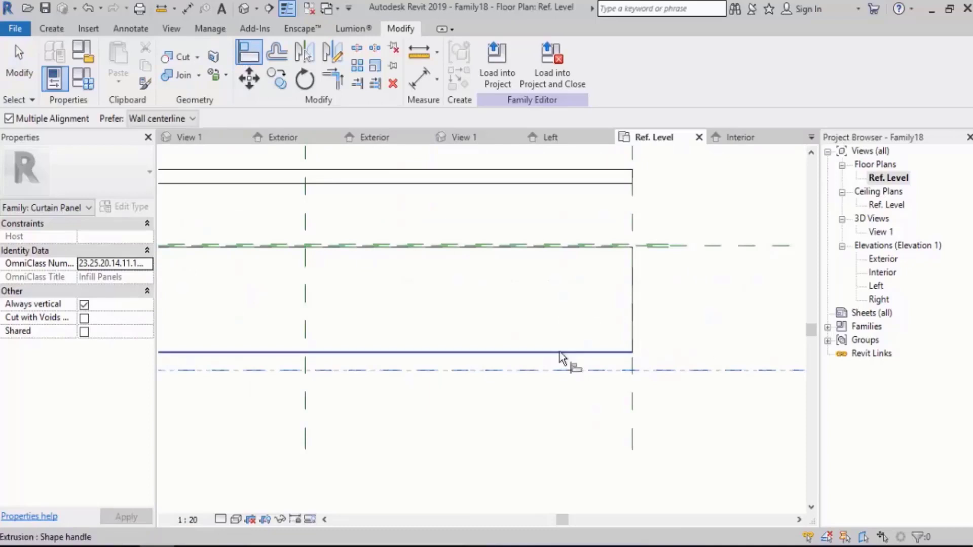
left_click(560, 353)
left_click(456, 399)
middle_click_drag(729, 342, 632, 363)
key("Escape")
key("Escape")
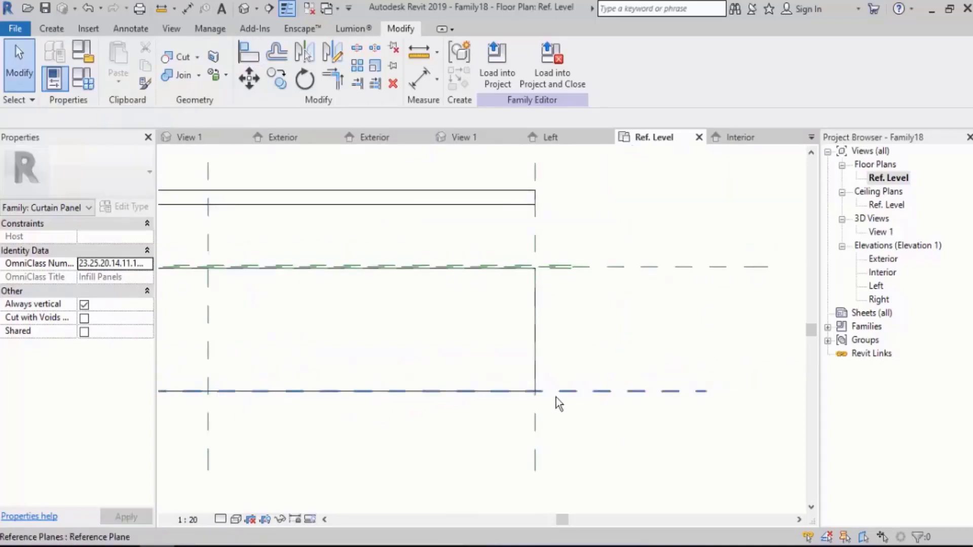
Move the interior panel's outer reference plane toward the centre until the panel is about 20 mm thick.
scroll(557, 404, "up", 2)
left_click(578, 389)
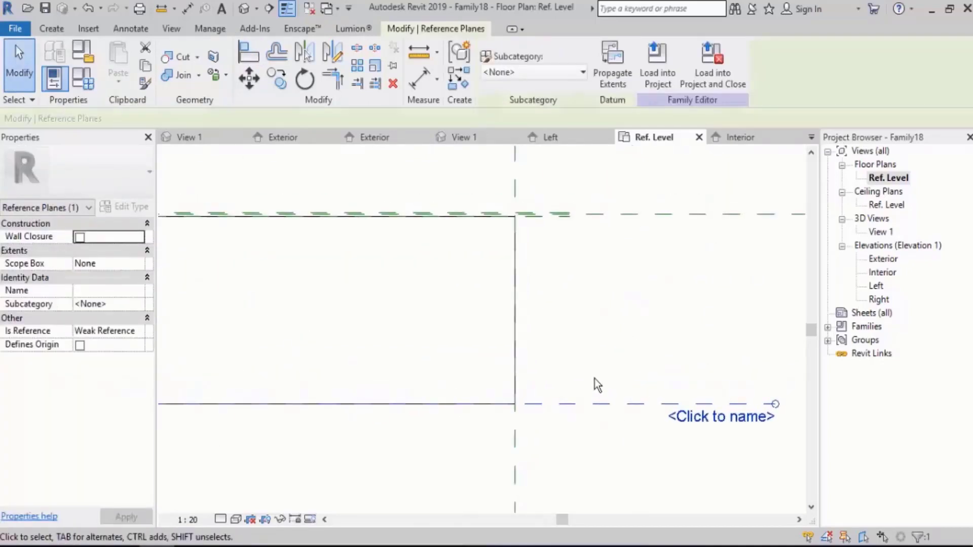
left_click_drag(569, 408, 572, 223, "ctrl")
scroll(547, 208, "up", 5)
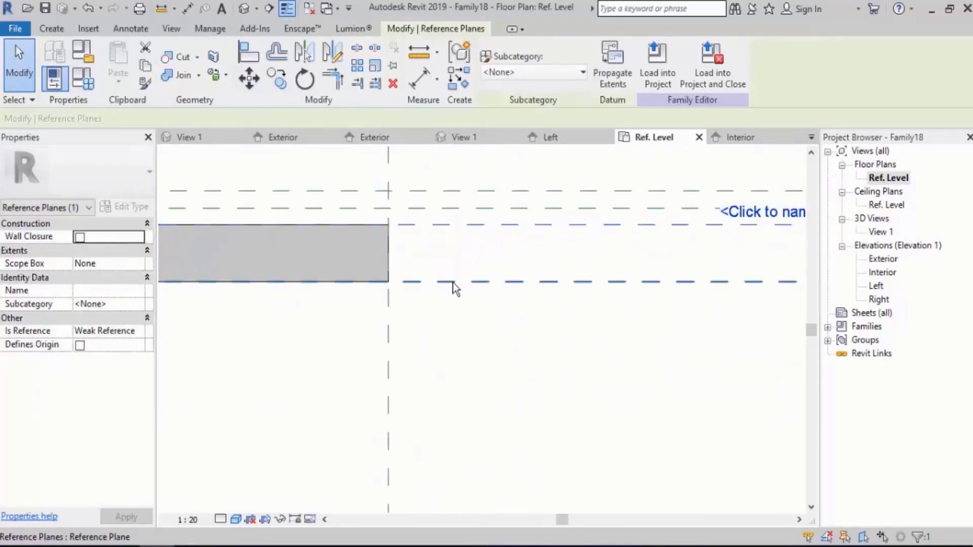
left_click(491, 353)
Add an aligned dimension between the interior panel's inner and outer reference planes and set the view scale to 1:5.
key("d")
key("i")
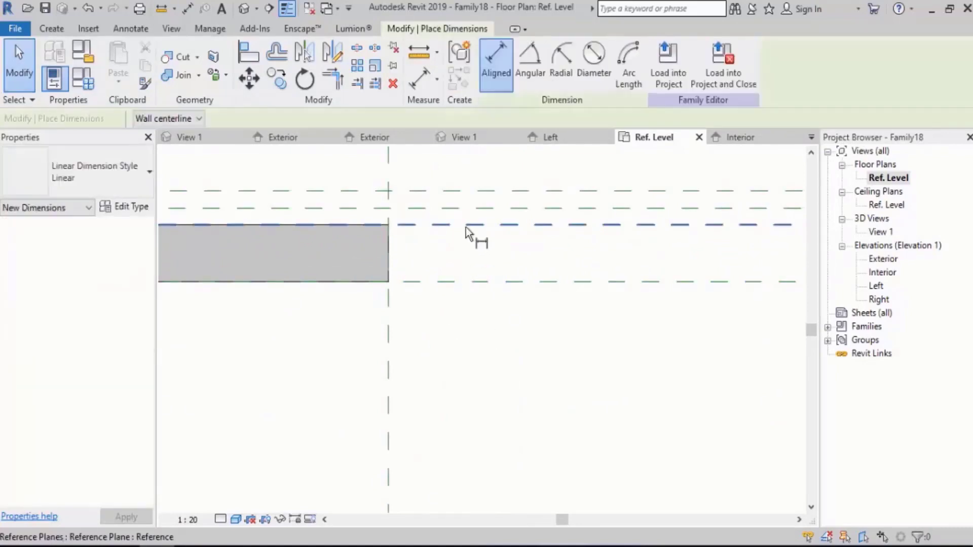
left_click(464, 283)
left_click(673, 408)
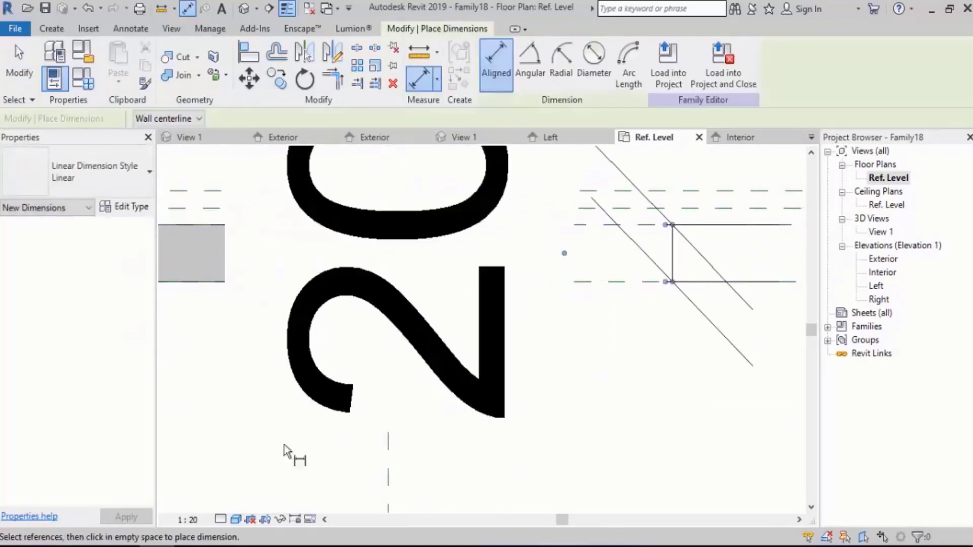
key("Escape")
left_click(195, 519)
left_click(202, 338)
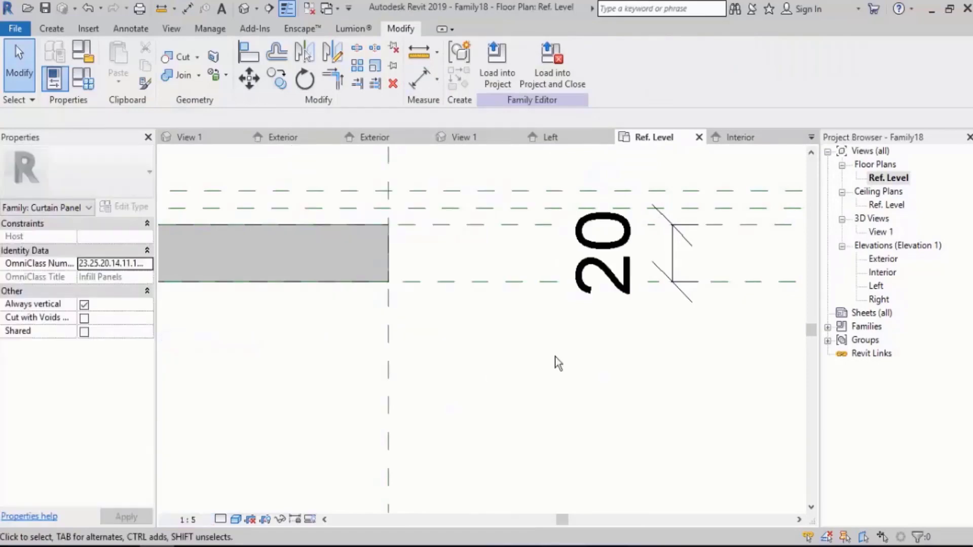
Label the interior panel's depth dimension with a new family type parameter named Thickness.
middle_click_drag(554, 365, 467, 313)
left_click(466, 313)
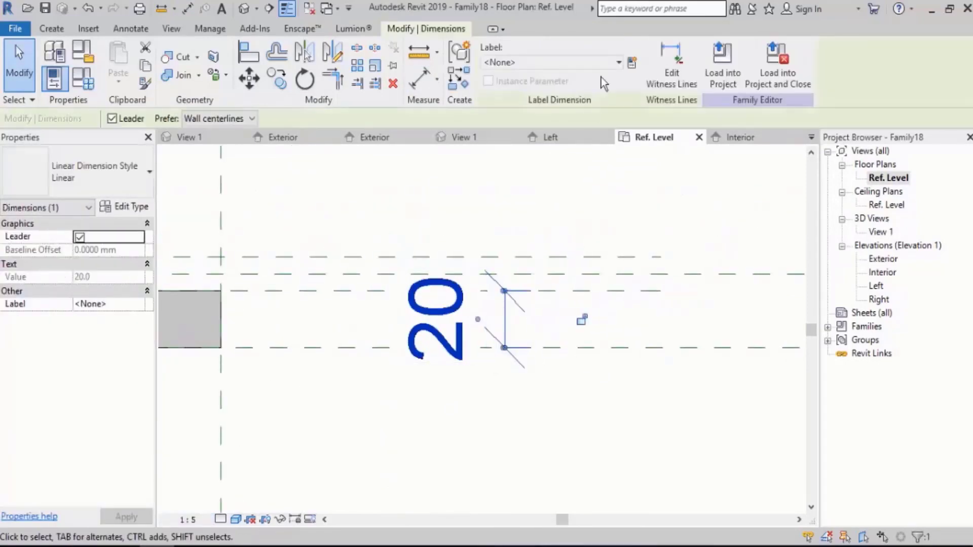
left_click(628, 63)
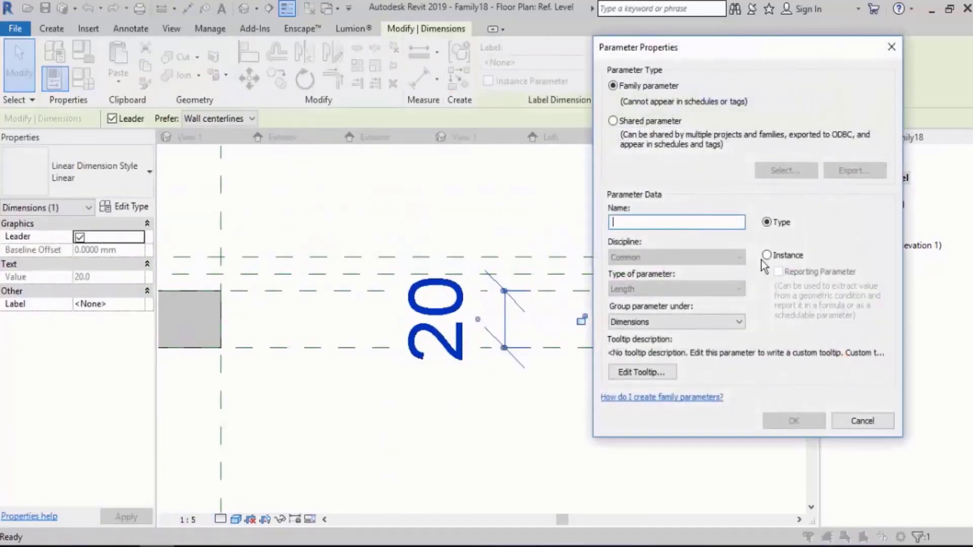
type("Thi")
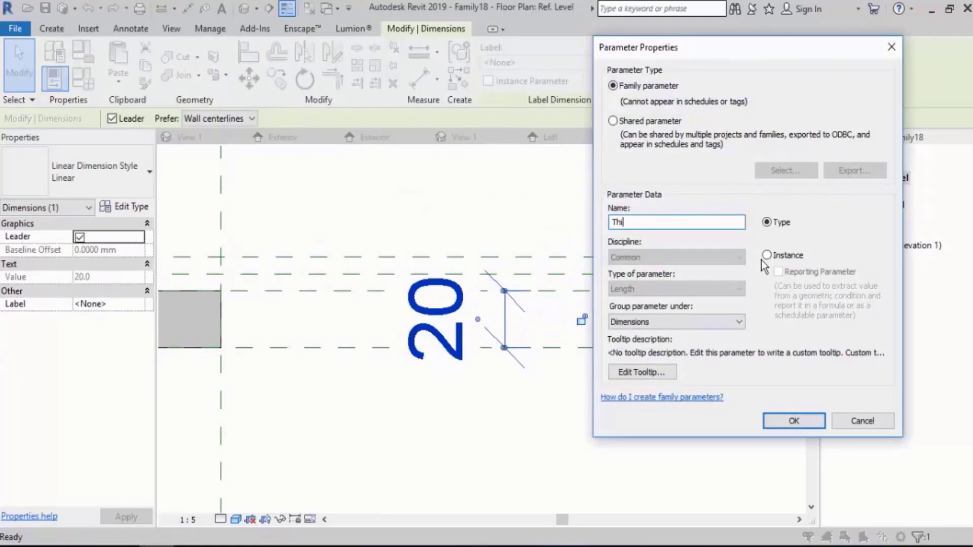
type("ckness")
key("Return")
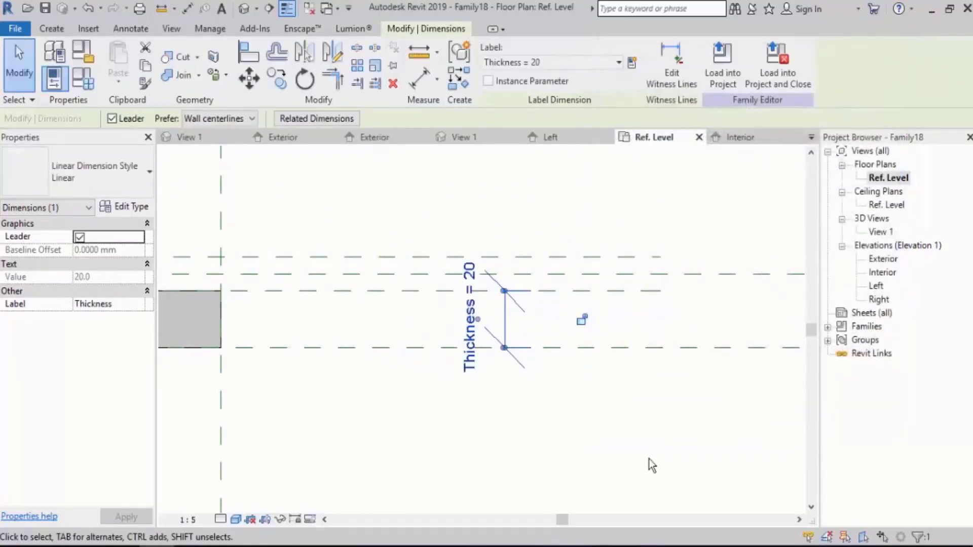
left_click(649, 458)
Align the exterior panel's inner edge to the exterior-side reference plane and lock the alignment.
scroll(713, 388, "down", 7)
scroll(715, 387, "down", 5)
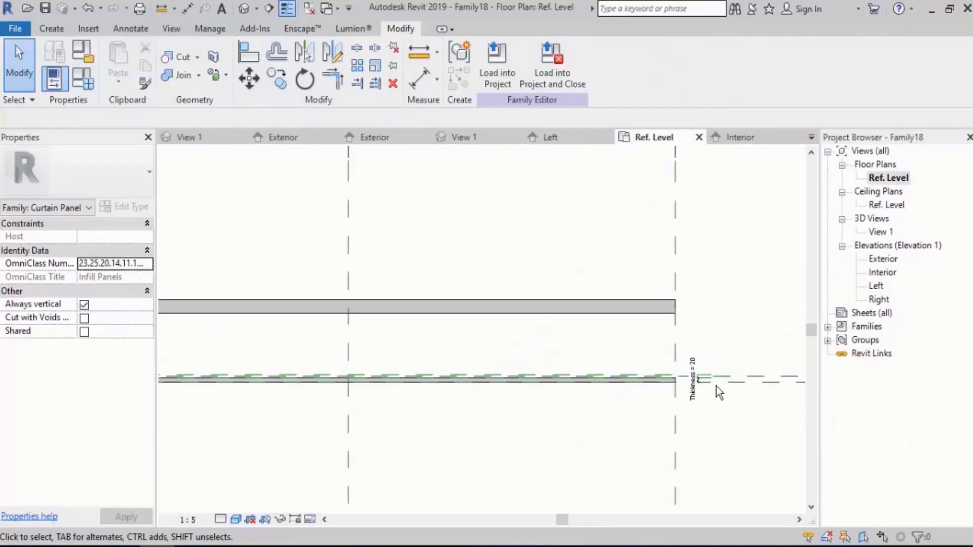
middle_click_drag(425, 380, 669, 364)
scroll(253, 306, "up", 3)
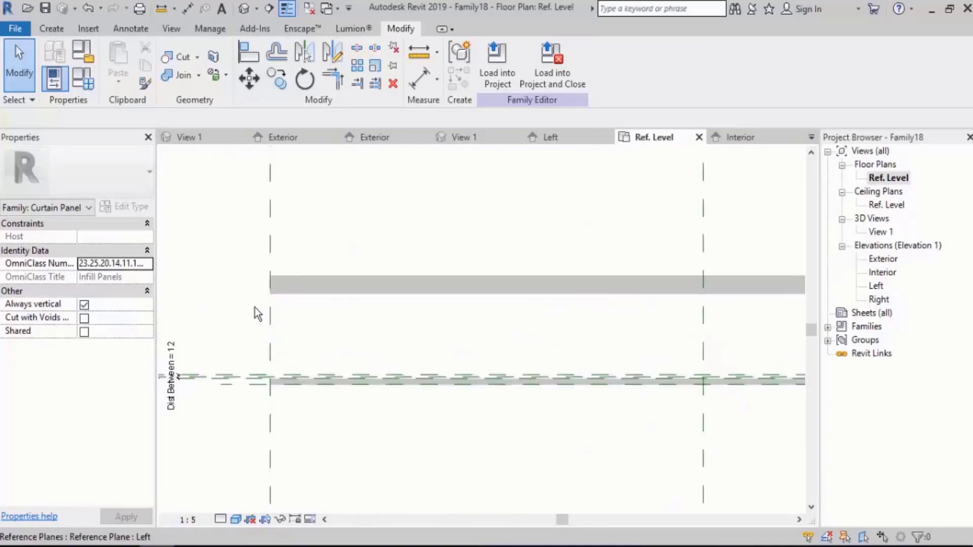
middle_click_drag(346, 338, 430, 314)
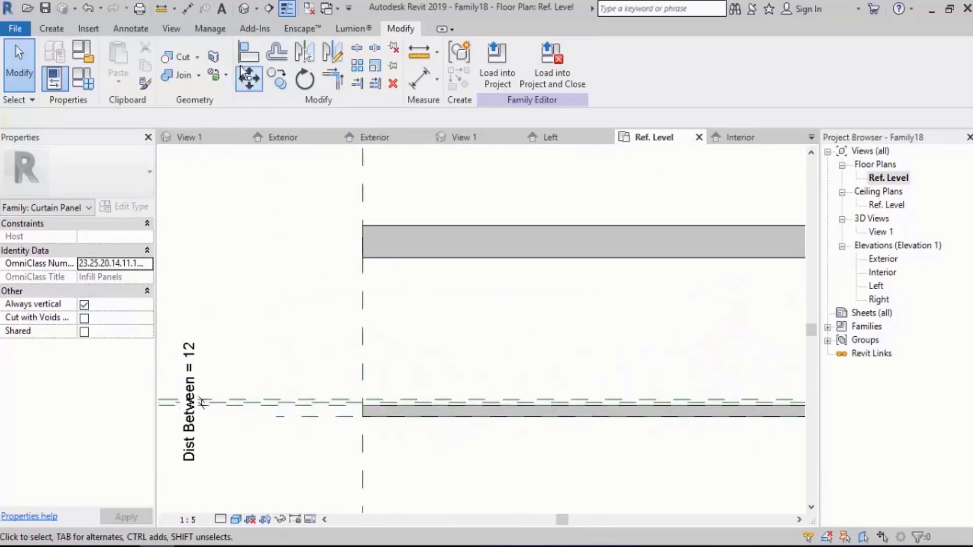
key("a")
key("l")
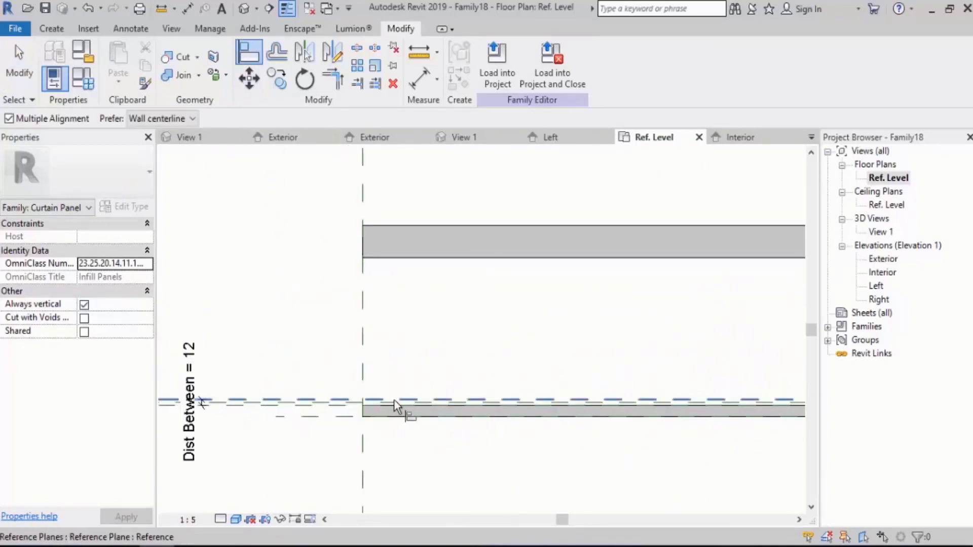
left_click(386, 412)
left_click(379, 395)
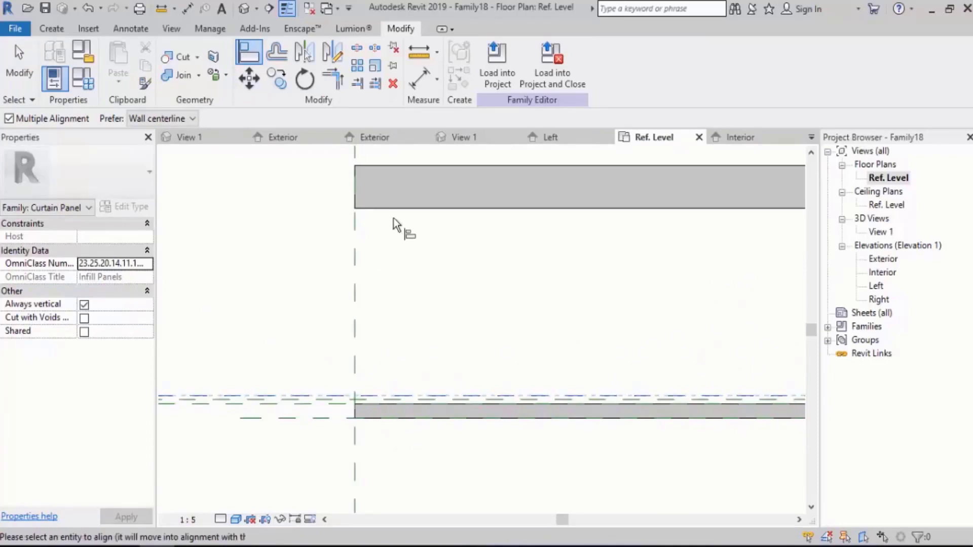
left_click(395, 210)
left_click(456, 423)
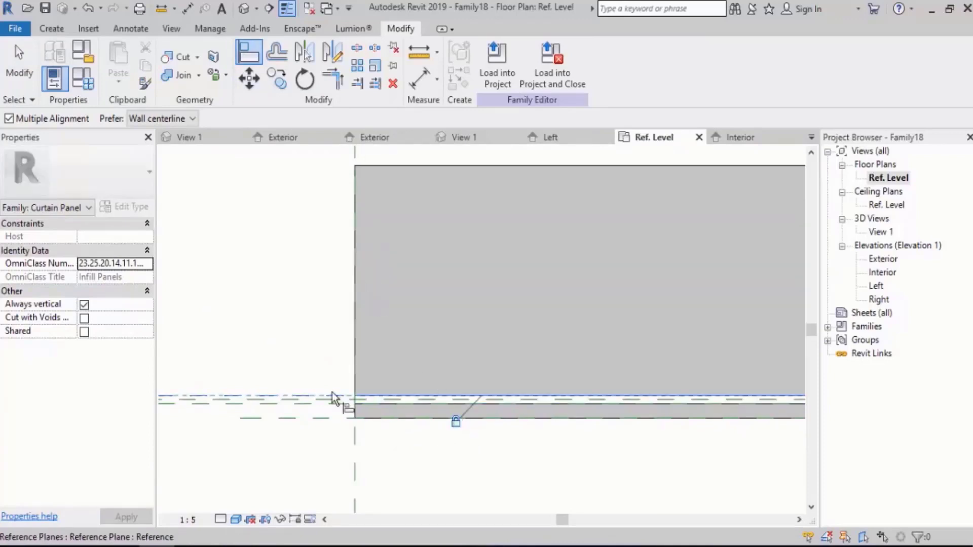
scroll(332, 392, "down", 2)
key("Escape")
key("Escape")
middle_click_drag(504, 282, 398, 333)
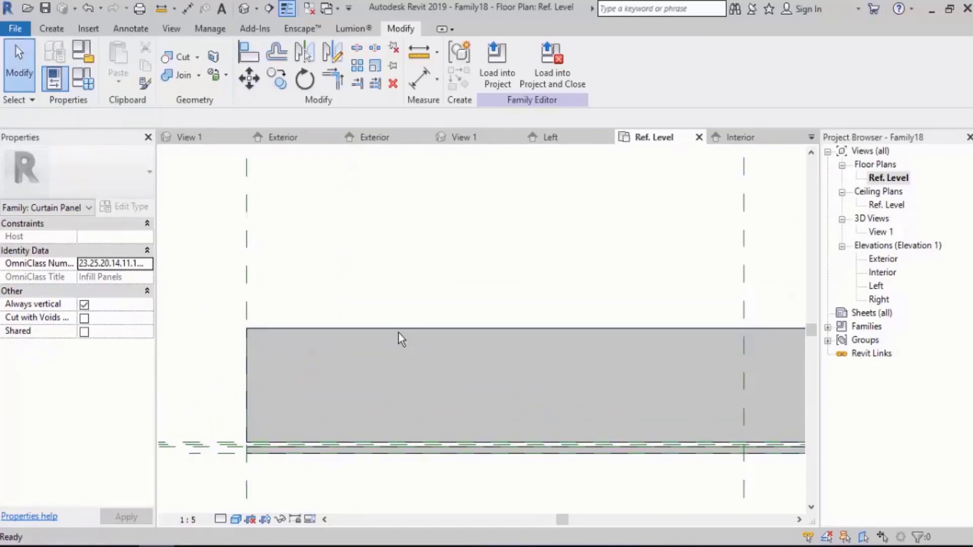
Draw a horizontal reference plane just beyond the exterior panel's outer edge, spanning past both panel ends.
key("r")
key("p")
scroll(398, 332, "down", 2)
left_click(275, 313)
scroll(250, 316, "down", 1)
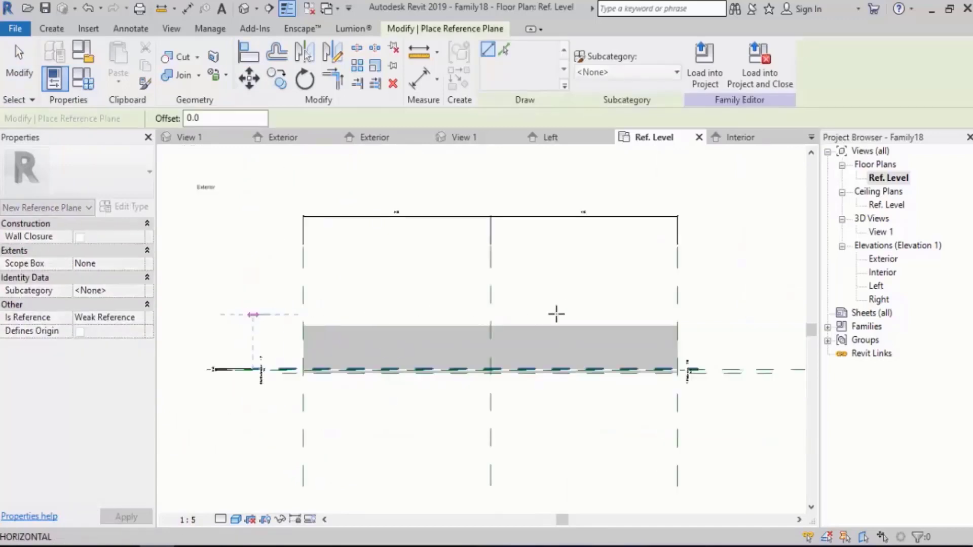
left_click(699, 310)
scroll(233, 298, "up", 2)
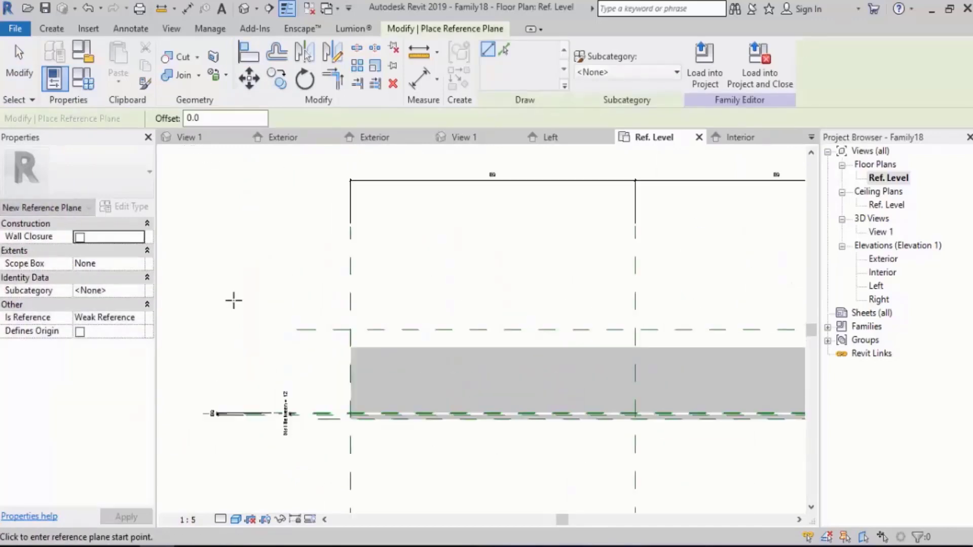
key("Escape")
key("Escape")
Align the exterior panel's outer edge to the newly drawn reference plane and lock the alignment.
left_click(249, 51)
left_click(394, 335)
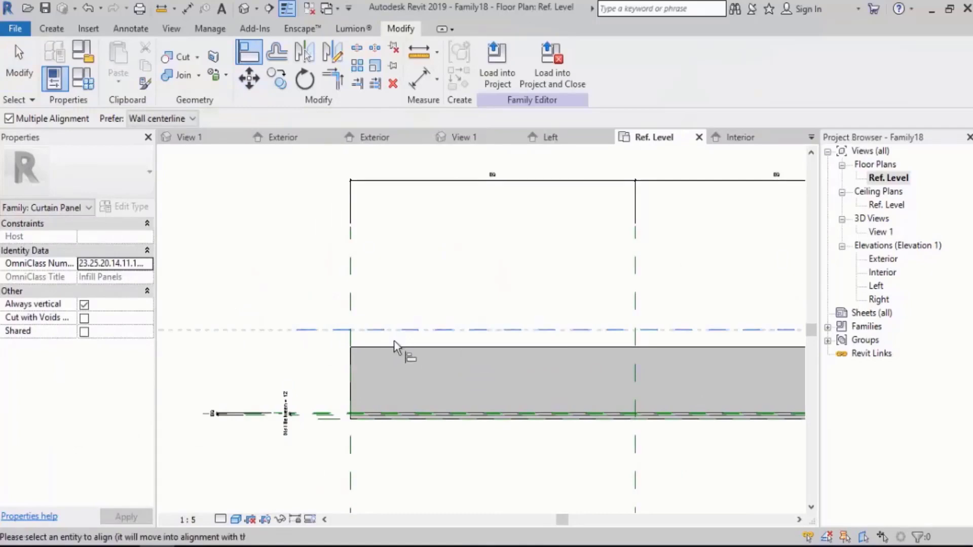
left_click(394, 345)
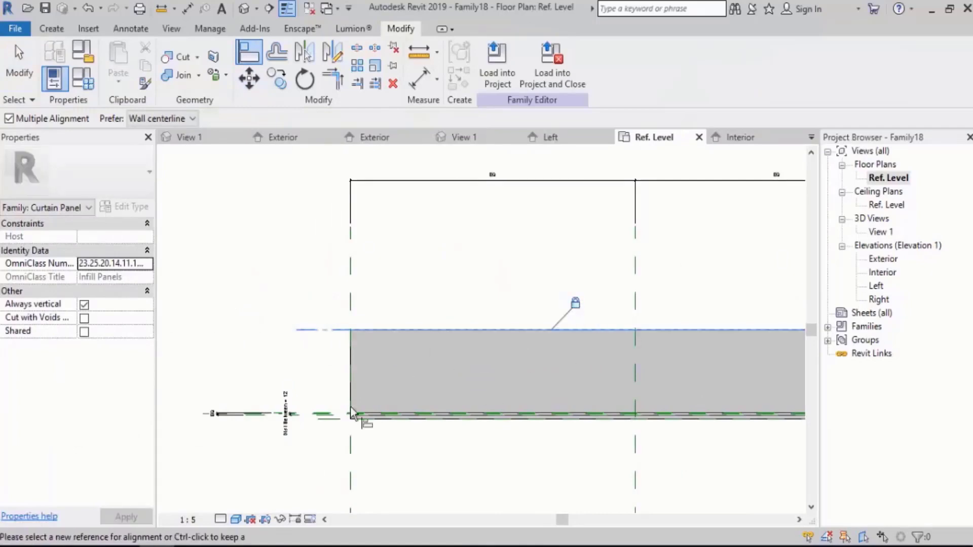
scroll(351, 406, "up", 3)
scroll(395, 369, "down", 2)
key("Escape")
key("Escape")
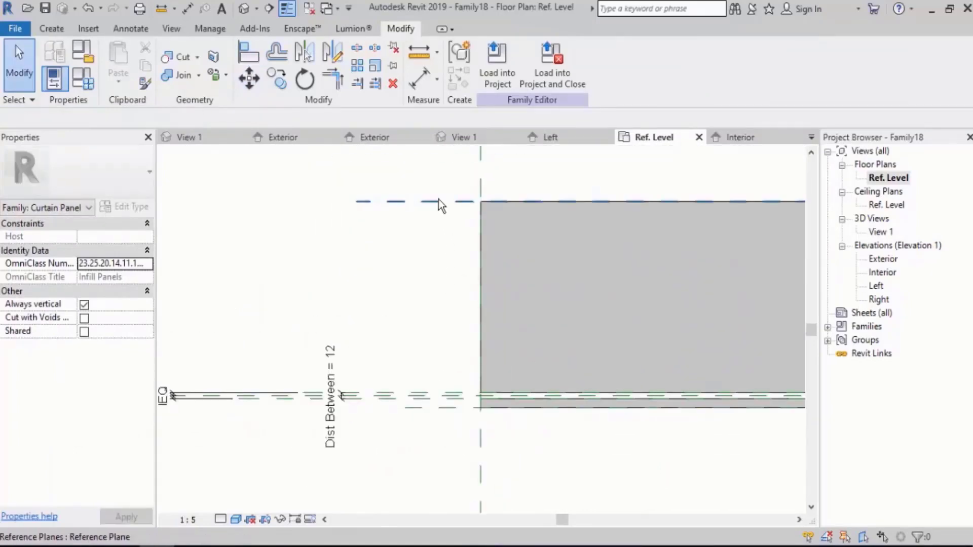
Move the exterior panel's outer reference plane toward the centre until the panel is about as thick as the interior one.
left_click(439, 196)
left_click_drag(450, 196, 464, 395)
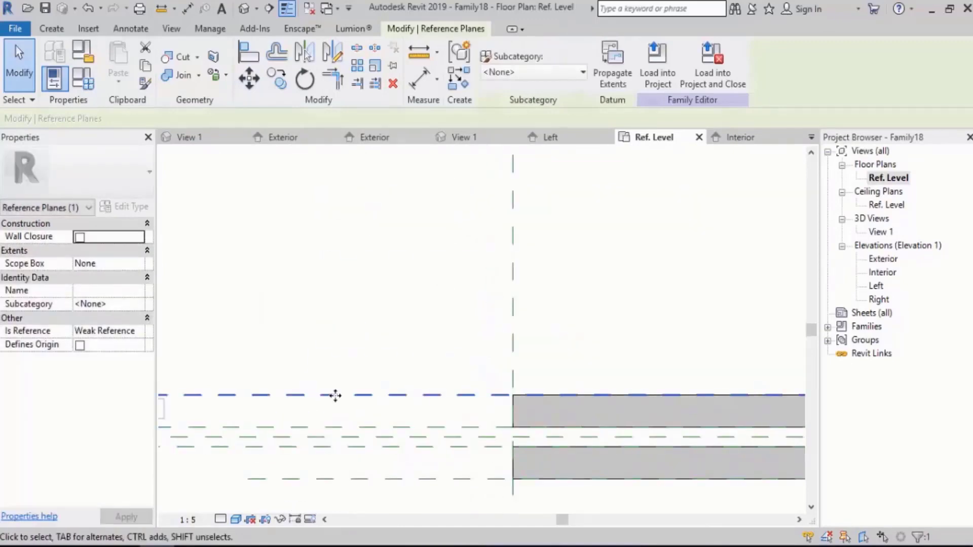
scroll(338, 386, "down", 2)
scroll(337, 386, "down", 2)
middle_click_drag(522, 415, 241, 417)
middle_click_drag(679, 419, 229, 407)
scroll(524, 417, "up", 6)
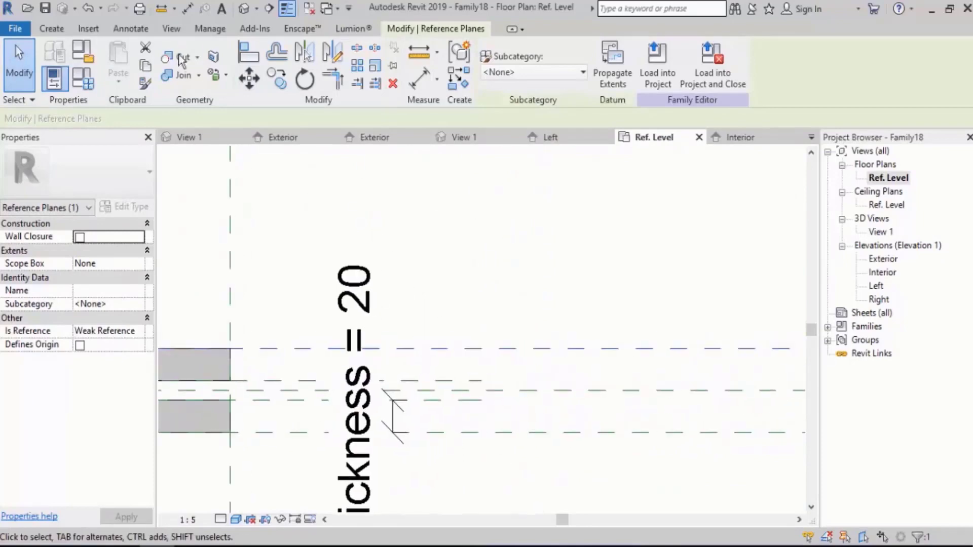
Add an aligned dimension between the exterior panel's inner and outer reference planes.
left_click(131, 28)
left_click(55, 55)
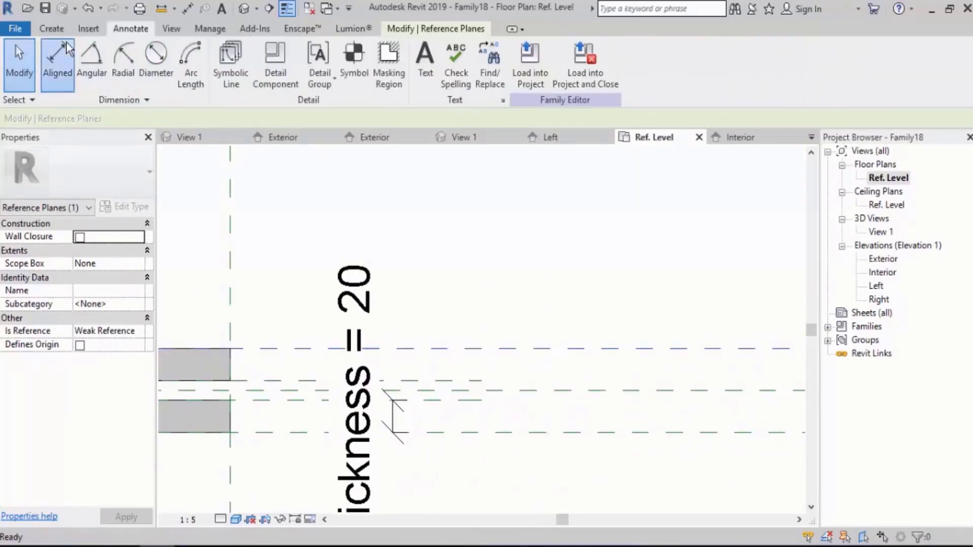
left_click(455, 380)
left_click(460, 349)
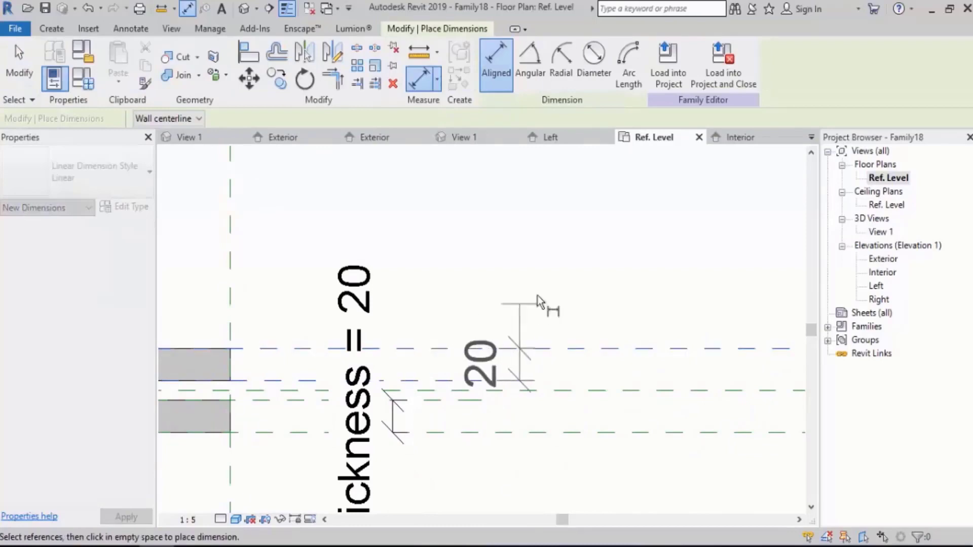
left_click(541, 280)
middle_click_drag(502, 318, 470, 270)
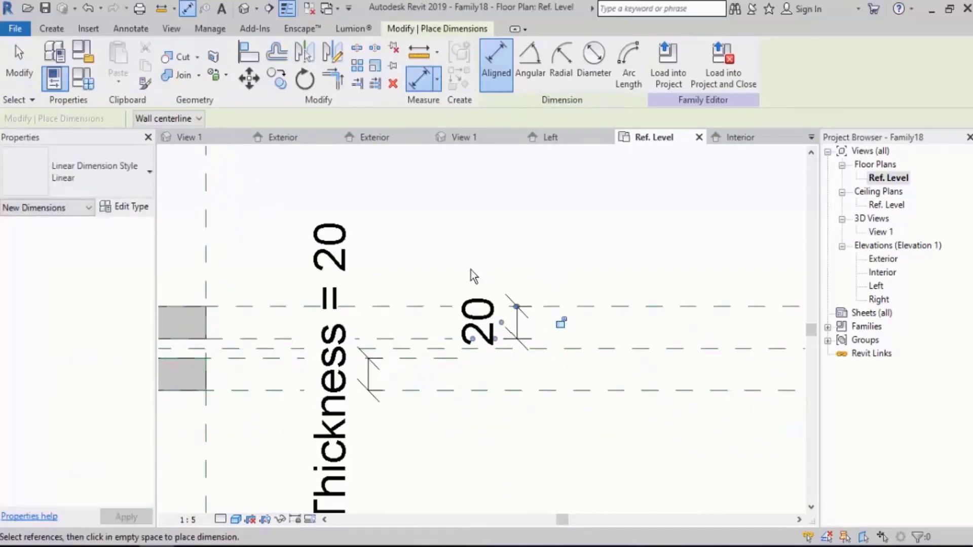
key("Escape")
key("Escape")
Label the exterior panel's new depth dimension with the existing Thickness parameter.
left_click(485, 323)
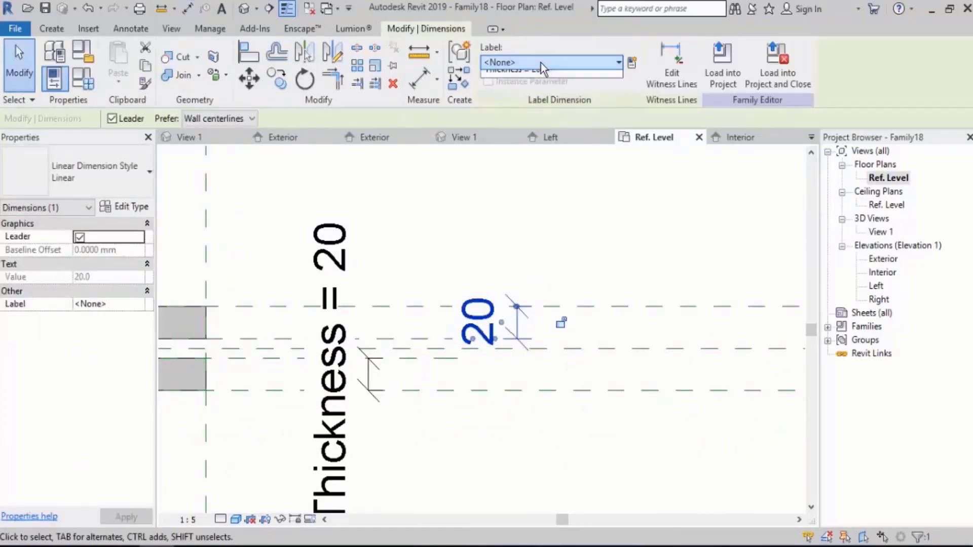
left_click(540, 63)
left_click(548, 132)
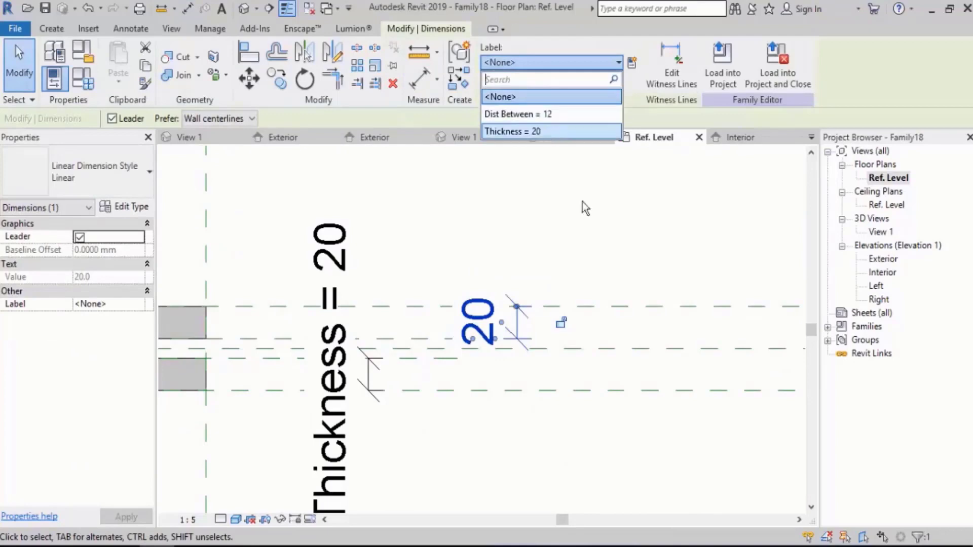
left_click(619, 213)
Set the family's Thickness parameter to 10 mm and apply it to both panels.
scroll(616, 256, "down", 5)
middle_click_drag(684, 281, 195, 256)
scroll(203, 251, "up", 2)
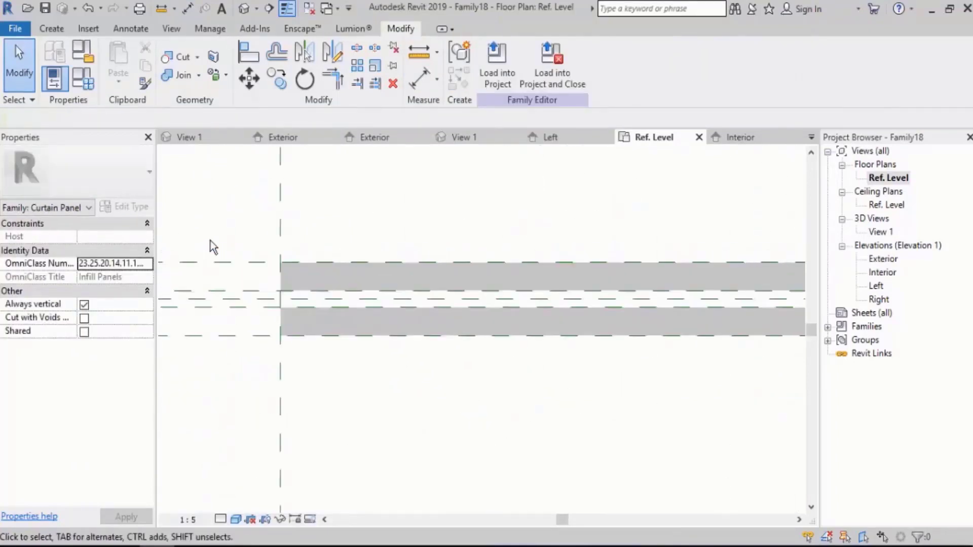
left_click(83, 79)
left_click(681, 248)
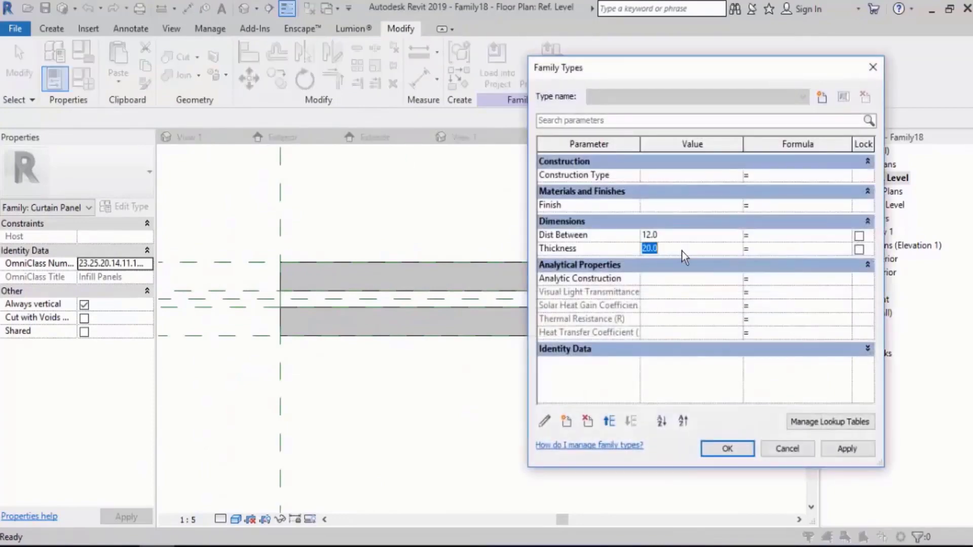
type("10")
key("Tab")
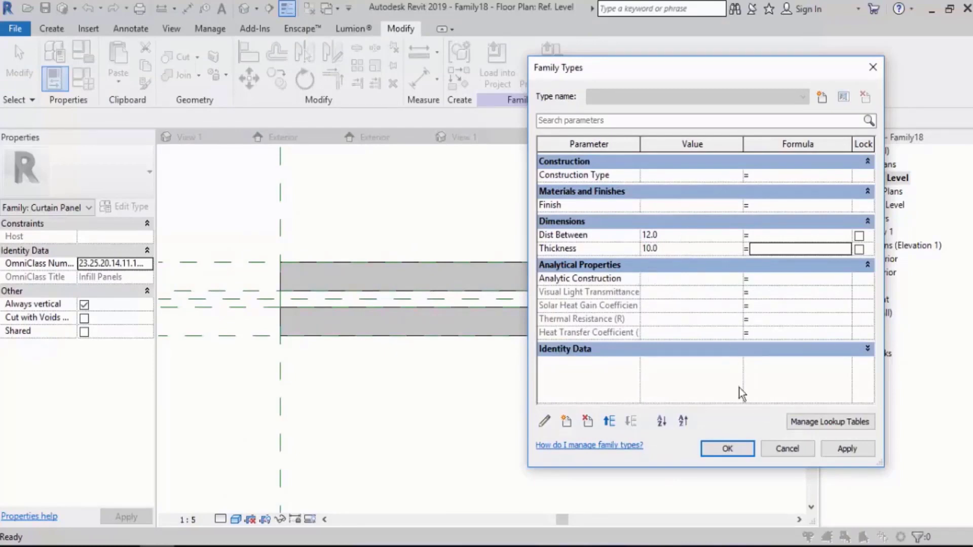
left_click(728, 449)
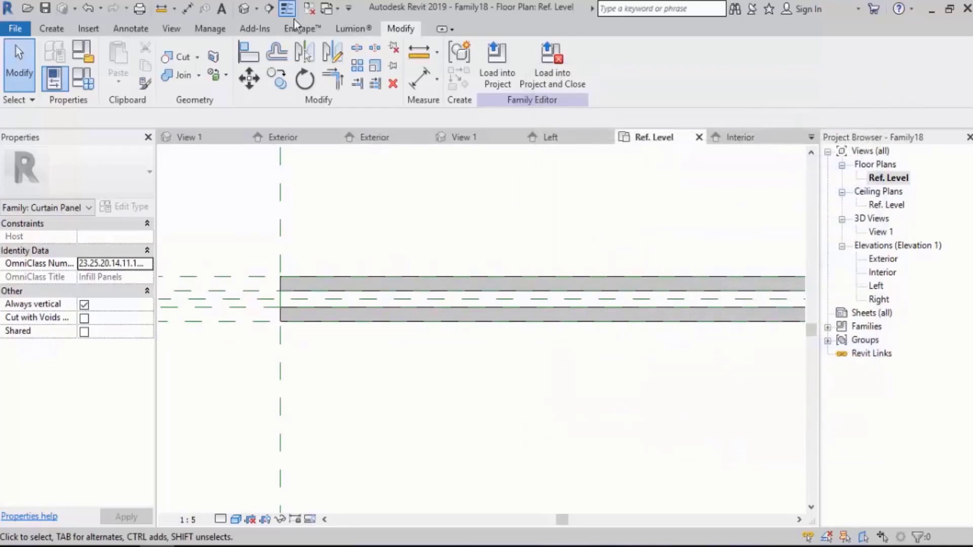
In the default 3D view, select both panel extrusions and assign them the Glass material.
left_click(246, 10)
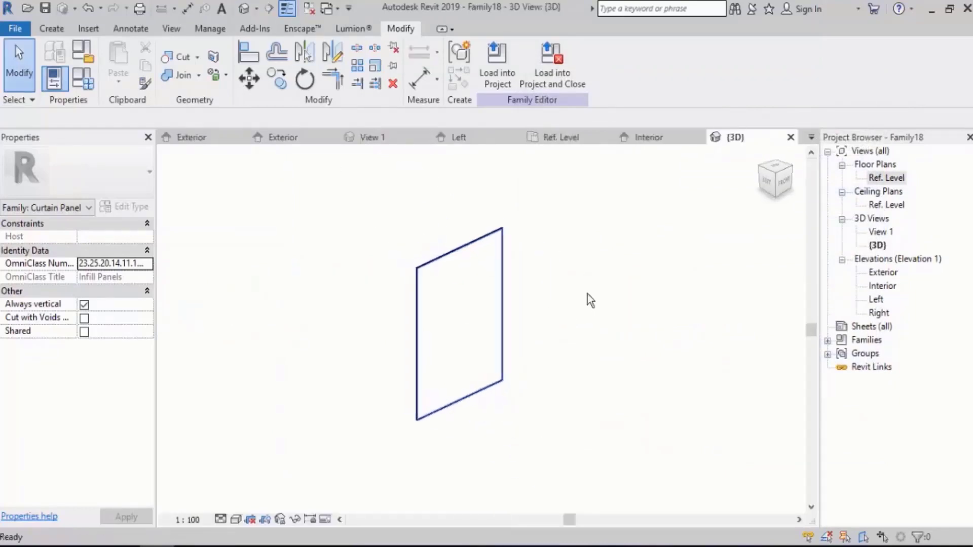
scroll(450, 275, "up", 4)
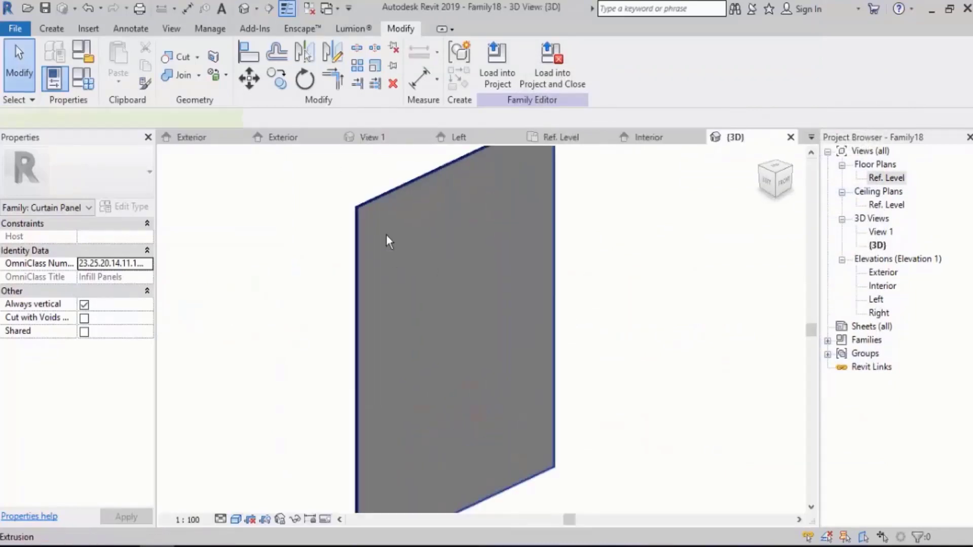
left_click(386, 235)
left_click_drag(362, 165, 245, 293)
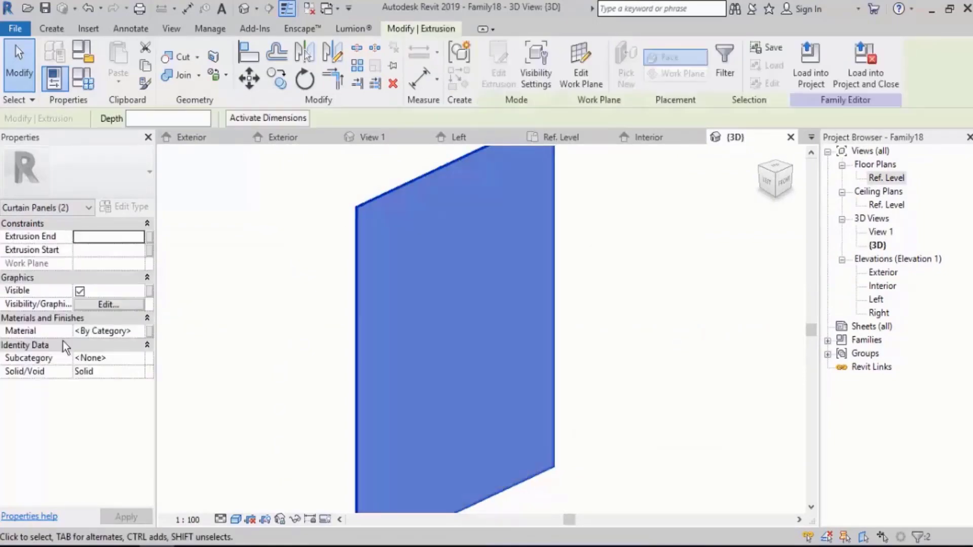
left_click(137, 331)
left_click(139, 331)
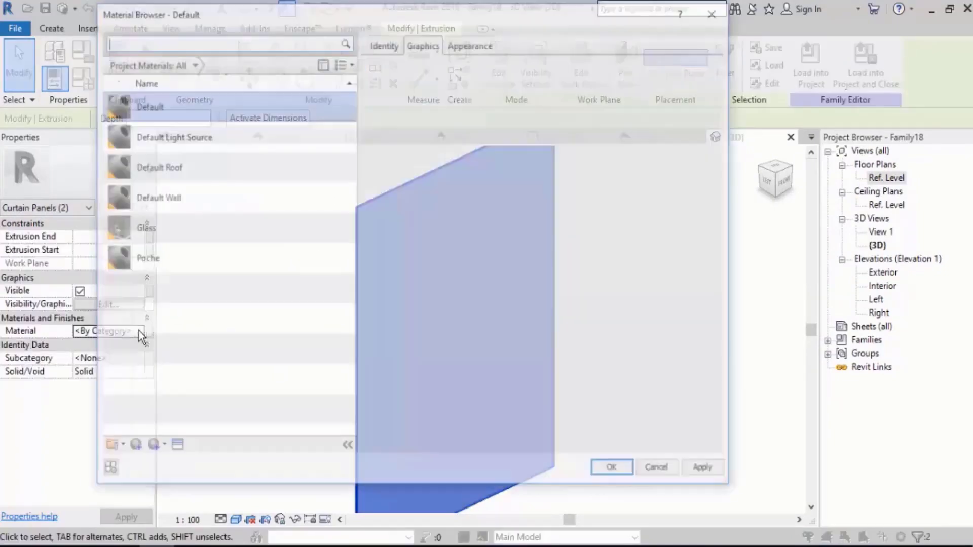
double_click(157, 223)
left_click(168, 228)
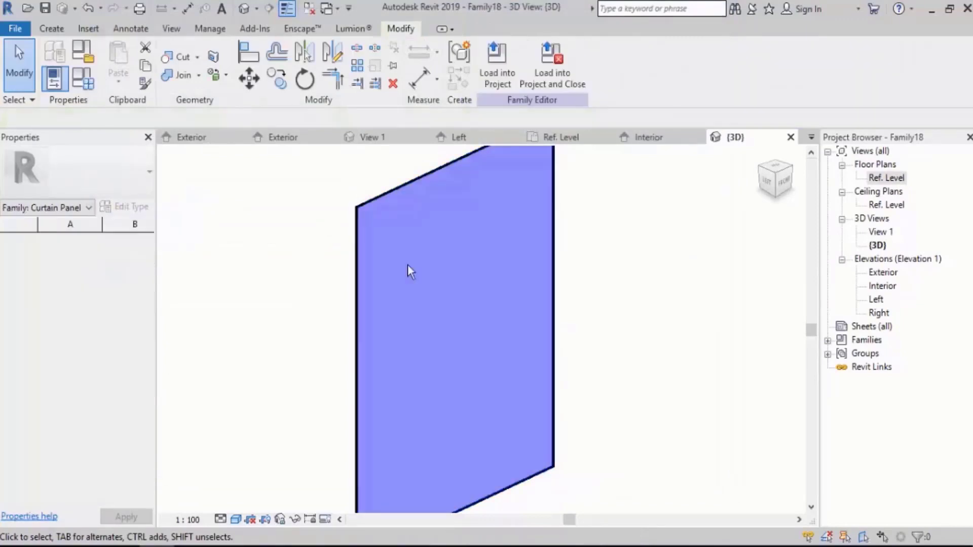
Associate both panels' material with a new type-based family parameter named Pa, grouped under Materials and Finishes.
middle_click_drag(407, 263, 540, 206, "shift")
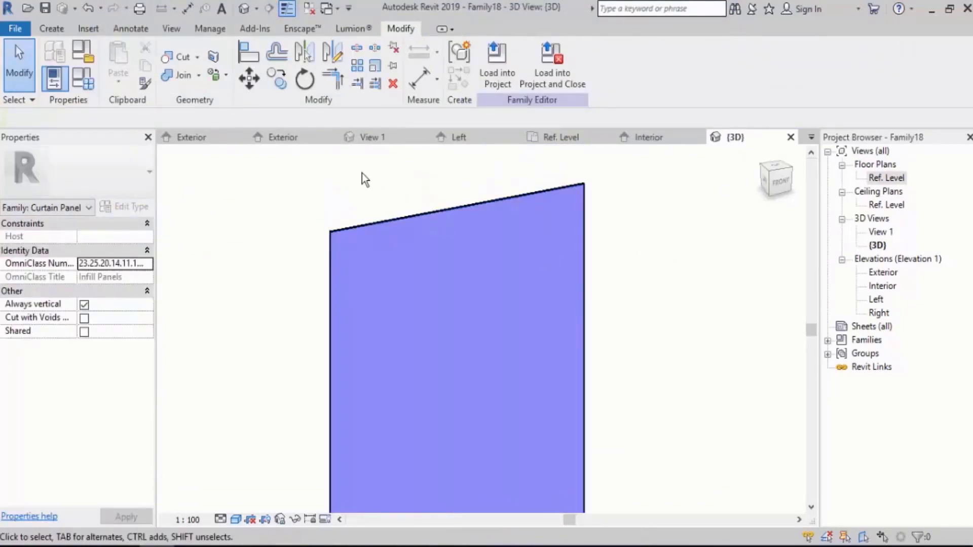
left_click_drag(362, 172, 321, 259)
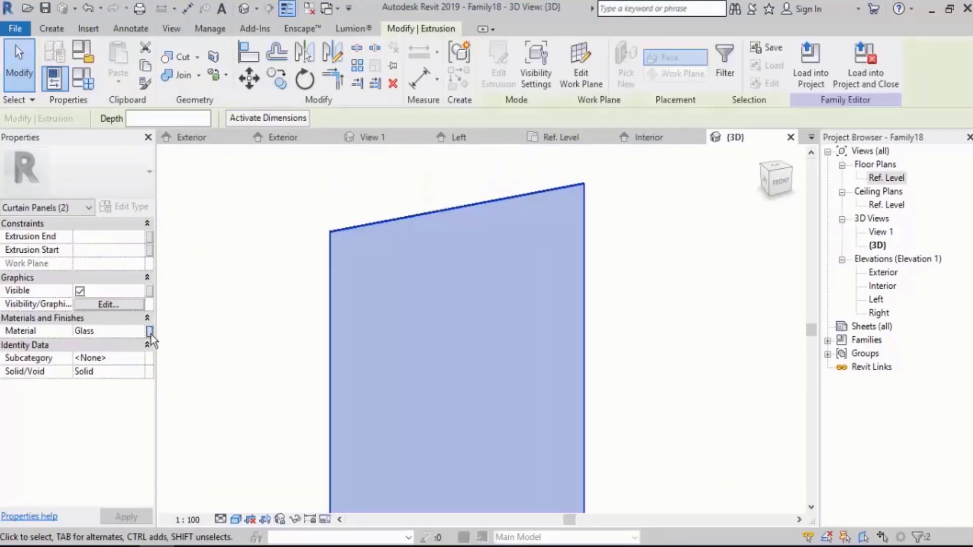
left_click(150, 331)
left_click(578, 355)
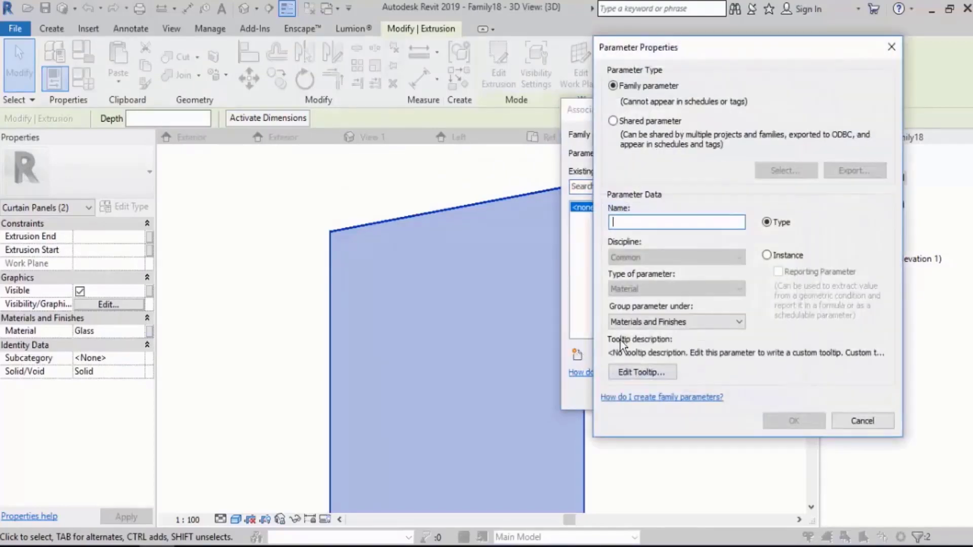
type("Panel")
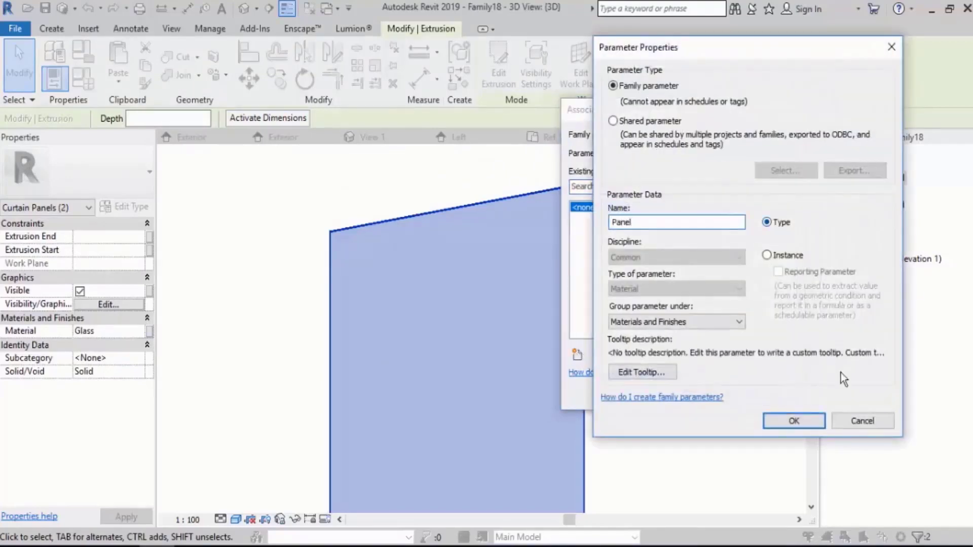
left_click(810, 418)
left_click(714, 396)
left_click(645, 325)
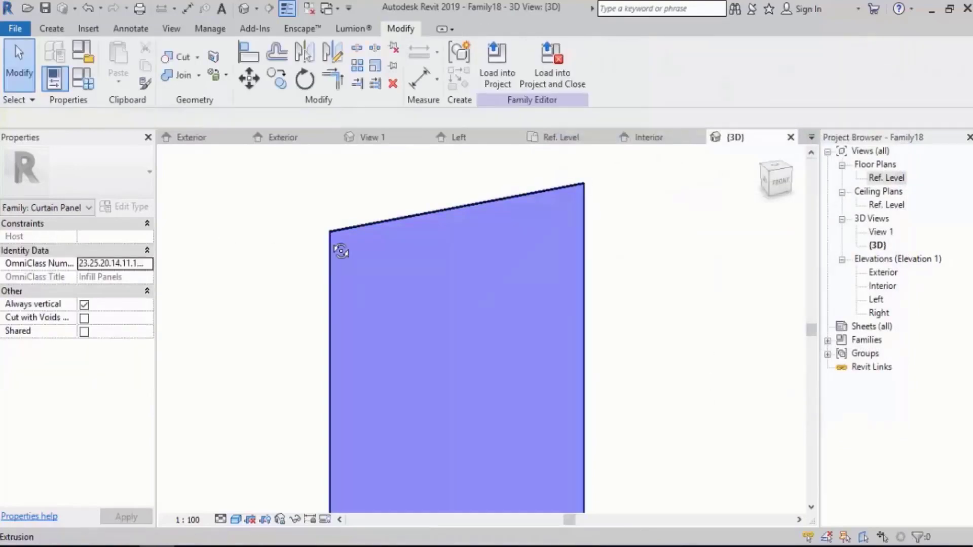
Start a sweep with a picked path and choose the exterior panel's top inner edge as its first segment.
middle_click_drag(341, 252, 336, 326, "shift")
scroll(336, 324, "up", 3)
scroll(337, 289, "down", 4)
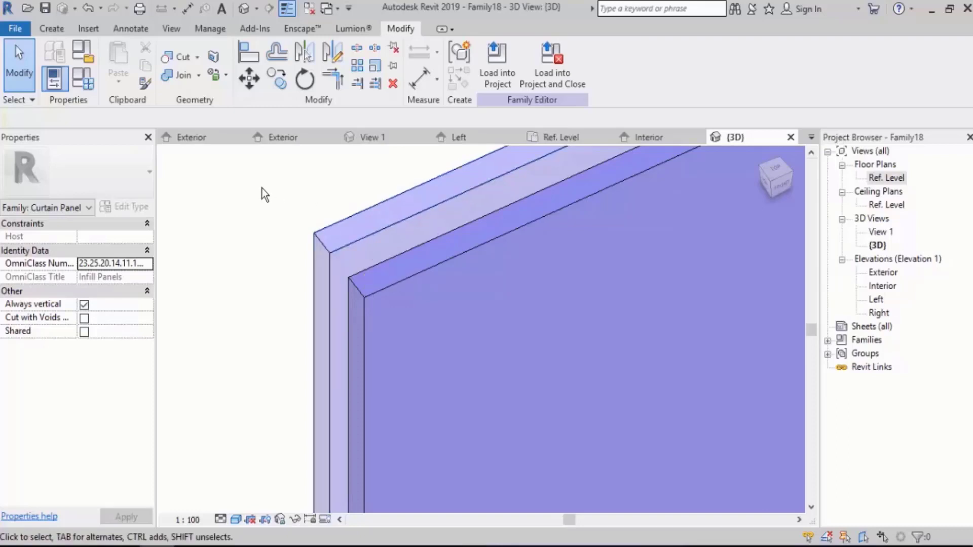
left_click(52, 29)
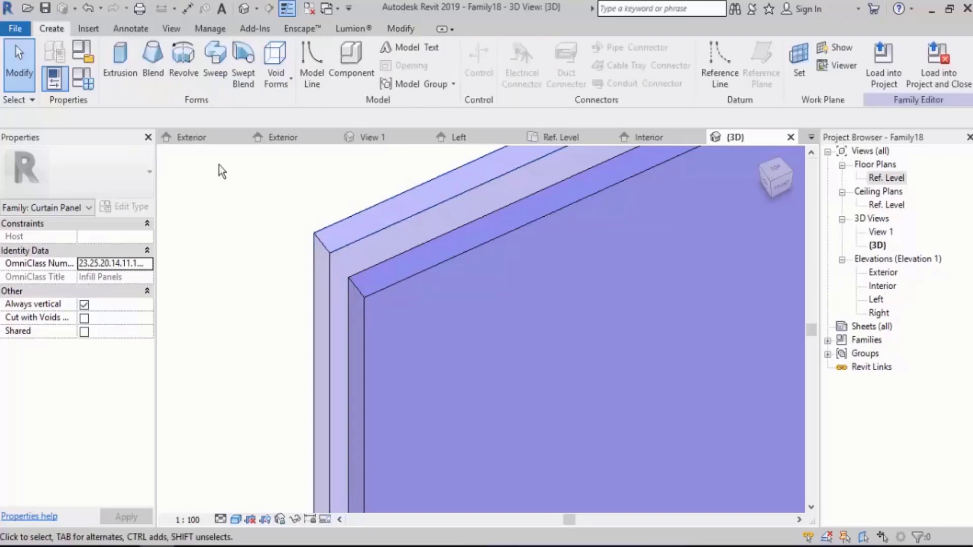
left_click(217, 73)
left_click(616, 77)
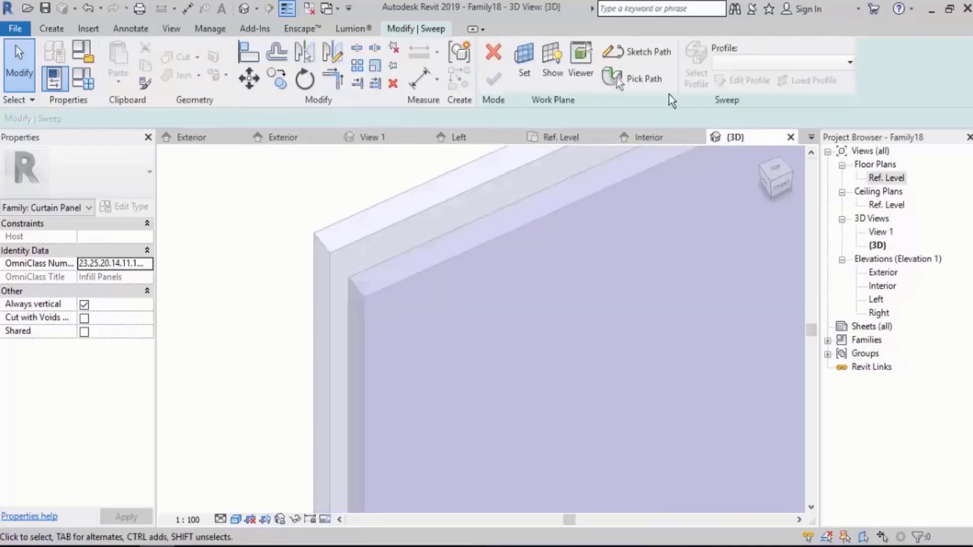
left_click(642, 88)
scroll(171, 255, "down", 2)
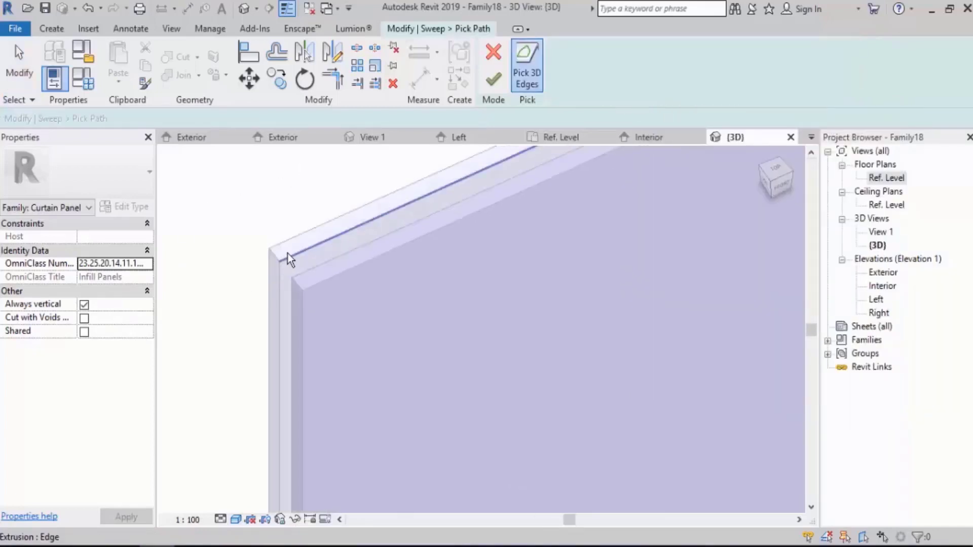
left_click(288, 255)
Add the exterior panel's remaining side and bottom inner edges to the sweep path and finish the path.
middle_click_drag(208, 242, 482, 334, "shift")
scroll(489, 350, "up", 4)
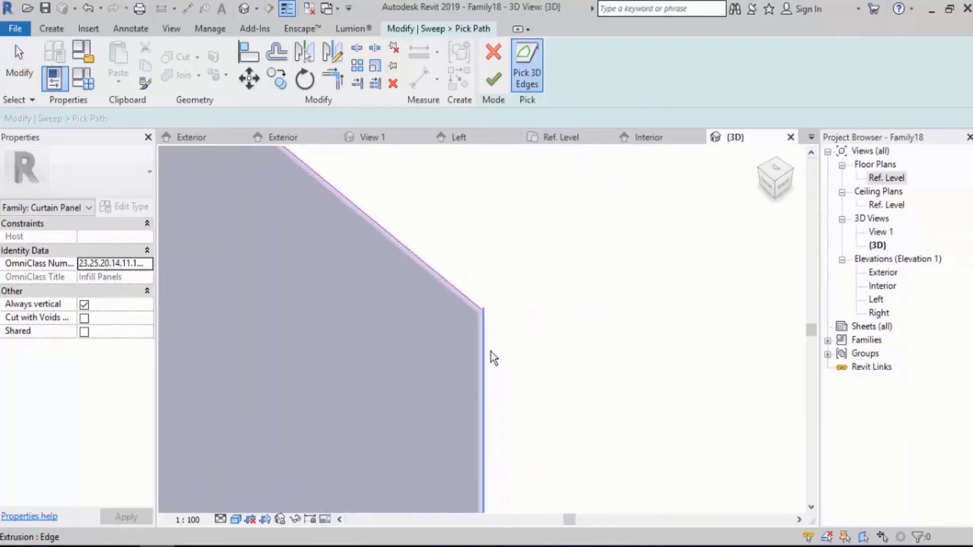
scroll(545, 202, "down", 3)
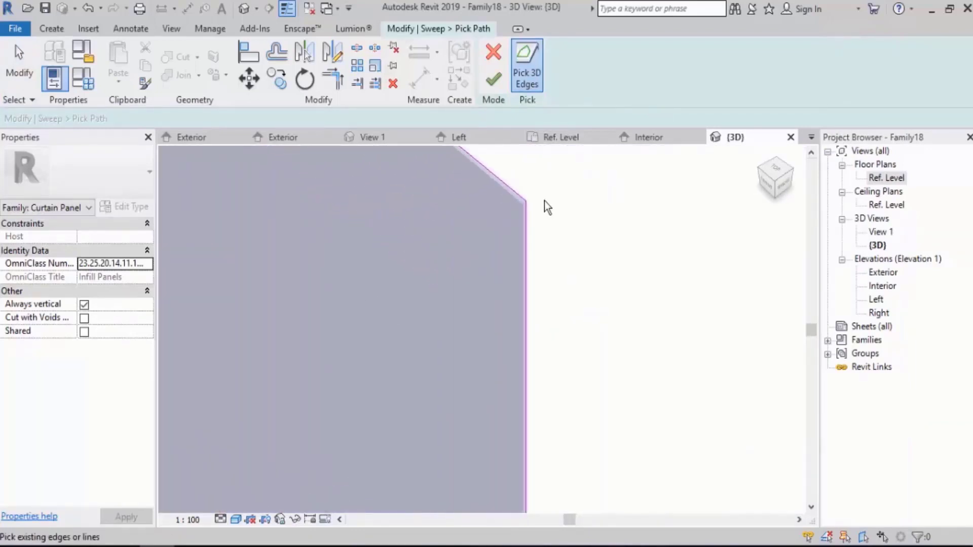
middle_click_drag(544, 203, 543, 418)
scroll(536, 435, "up", 5)
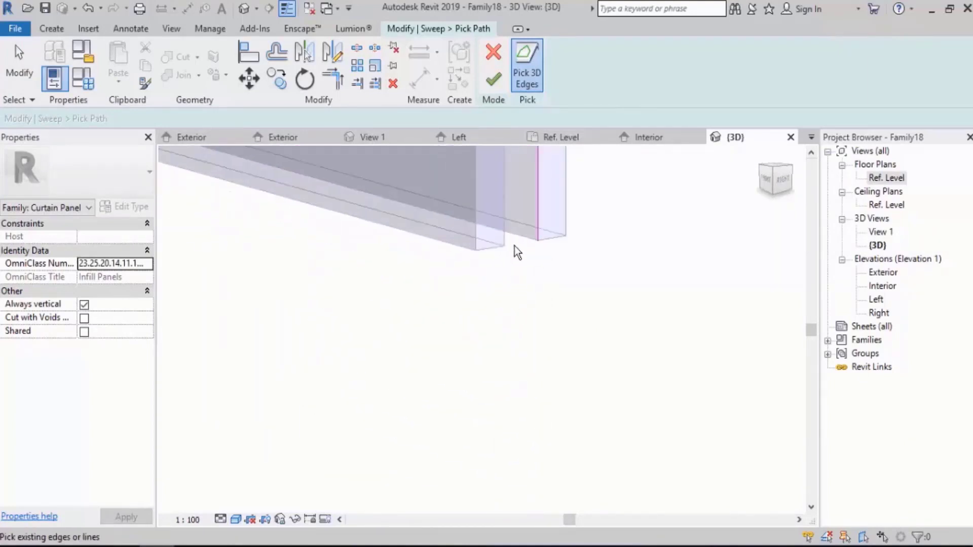
left_click(516, 239)
left_click(493, 79)
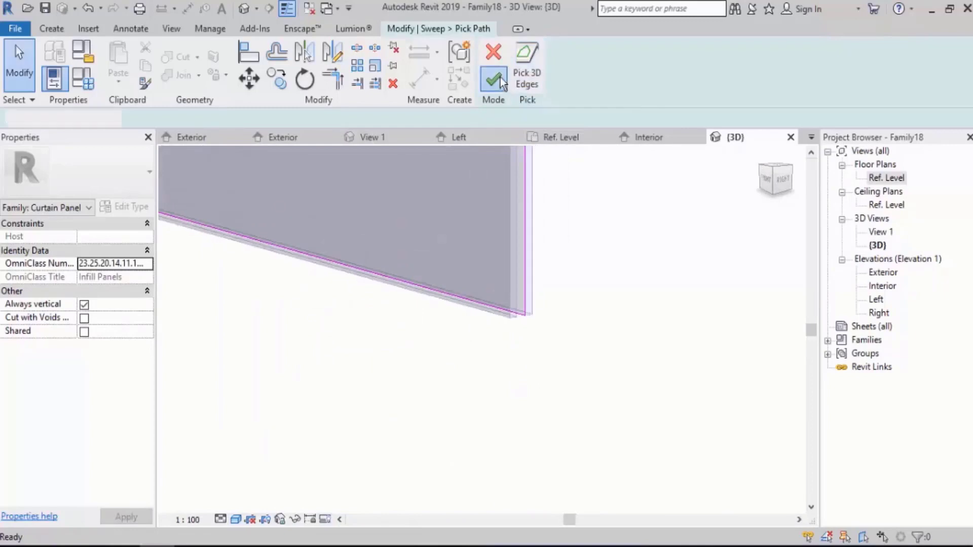
In the Left elevation, sketch a rectangular sweep profile about 12 by 5.3 mm filling the gap between the panels at their top edge.
scroll(586, 419, "down", 5)
middle_click_drag(586, 418, 714, 349, "shift")
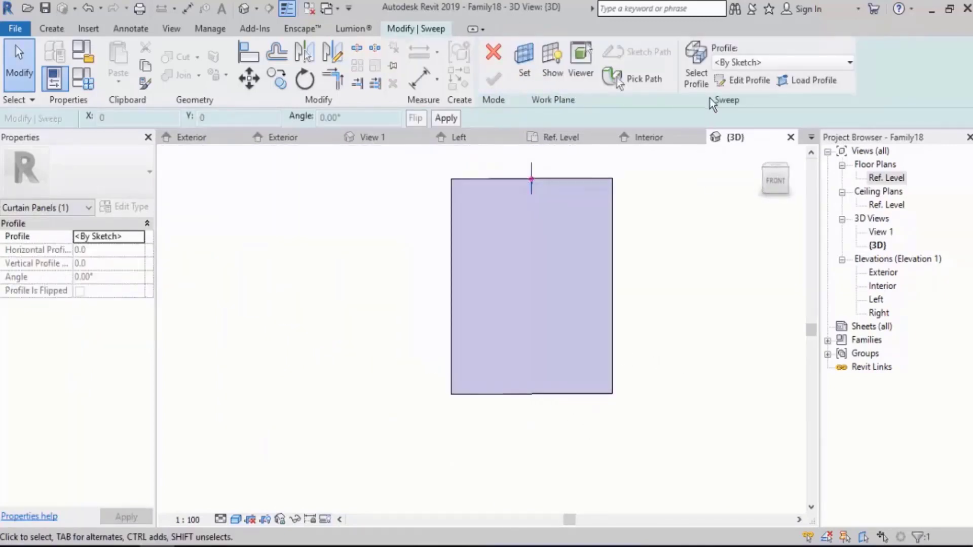
left_click(749, 80)
double_click(878, 297)
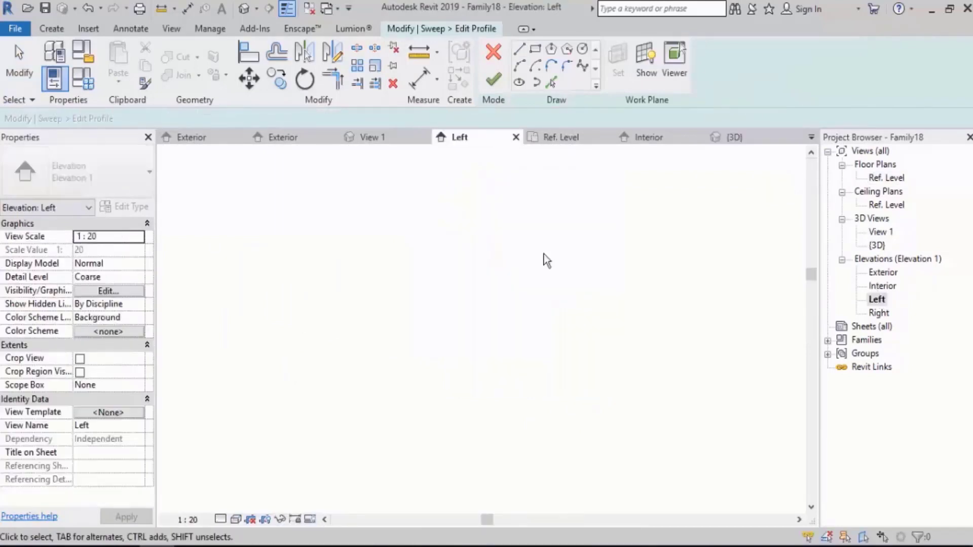
scroll(462, 181, "up", 14)
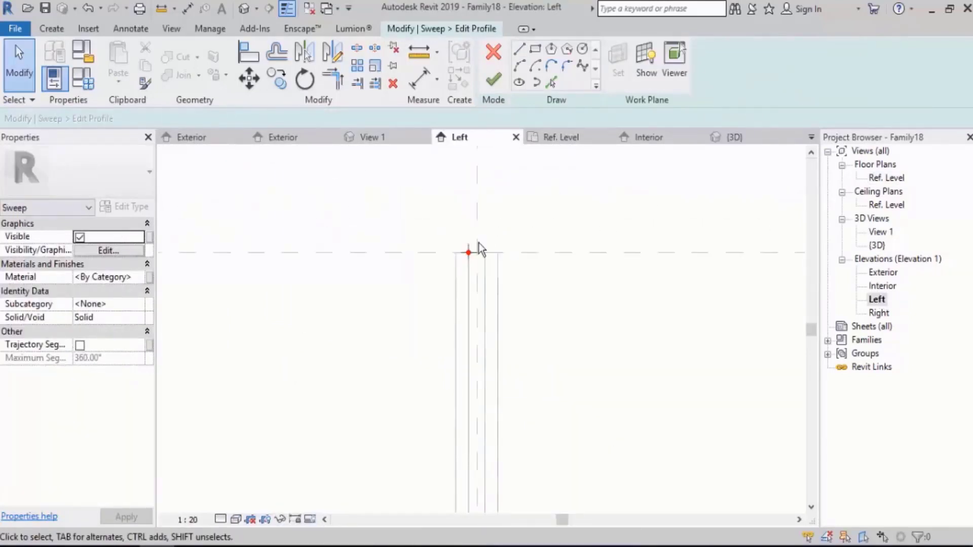
left_click(535, 49)
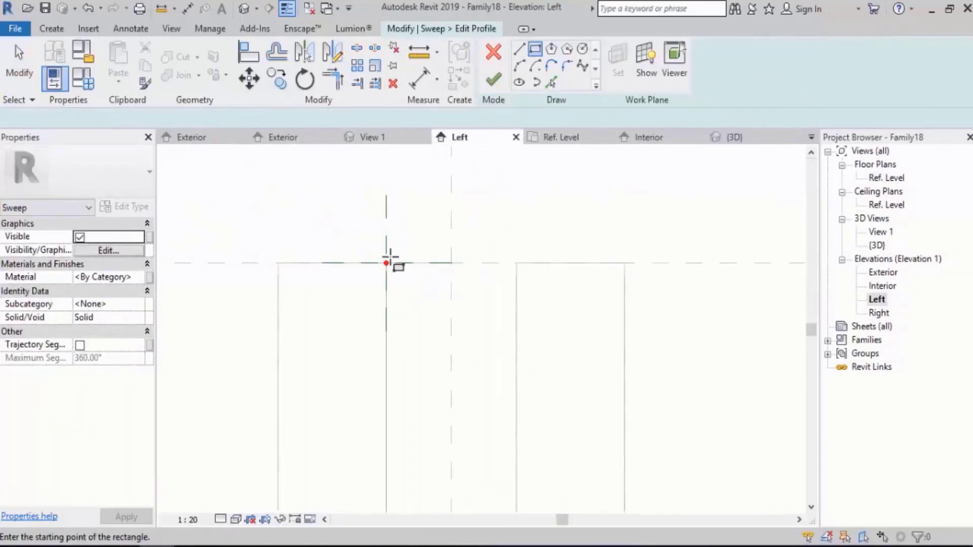
left_click(386, 263)
left_click(517, 324)
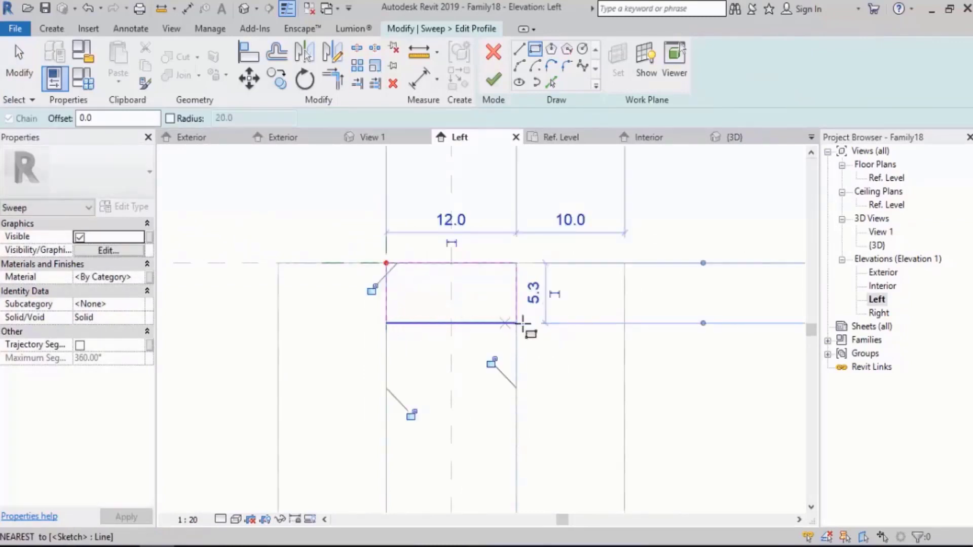
Lock the profile rectangle's vertical sides to the panels' inner faces, and finish the profile and the sweep.
left_click(490, 361)
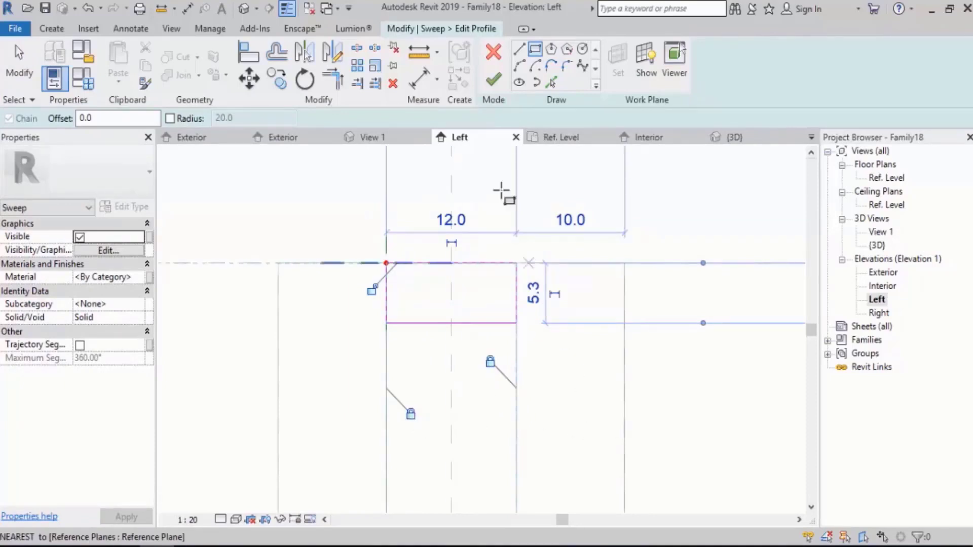
left_click(494, 81)
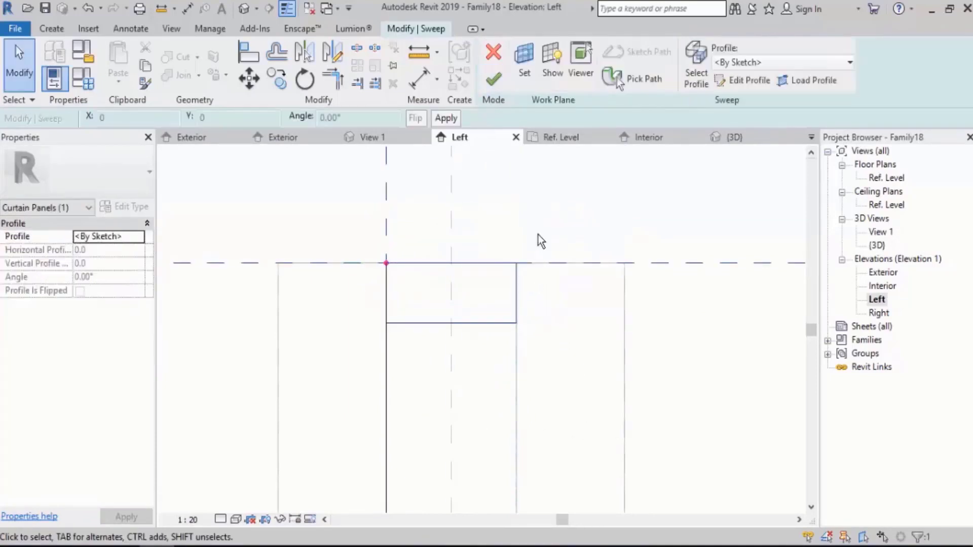
left_click(494, 79)
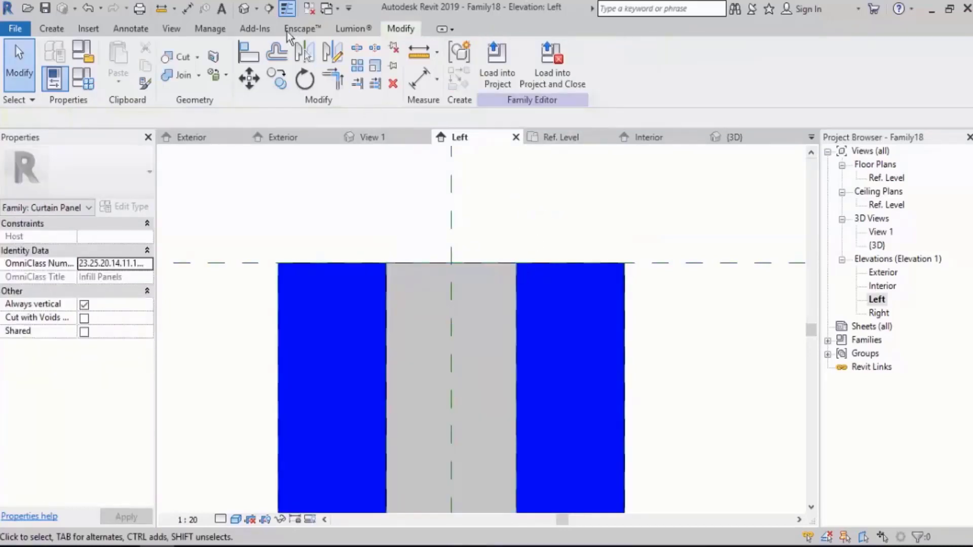
In the 3D view at the panel's top corner, test the family by applying a Dist Between value of 25.
left_click(244, 8)
middle_click_drag(402, 253, 615, 298, "shift")
scroll(458, 223, "up", 5)
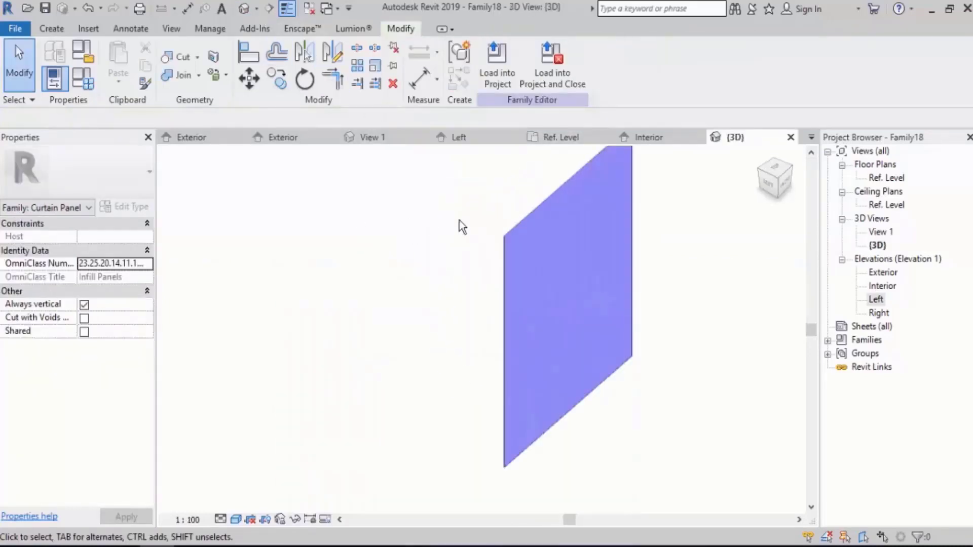
middle_click_drag(538, 253, 515, 330, "shift")
middle_click_drag(580, 342, 361, 329)
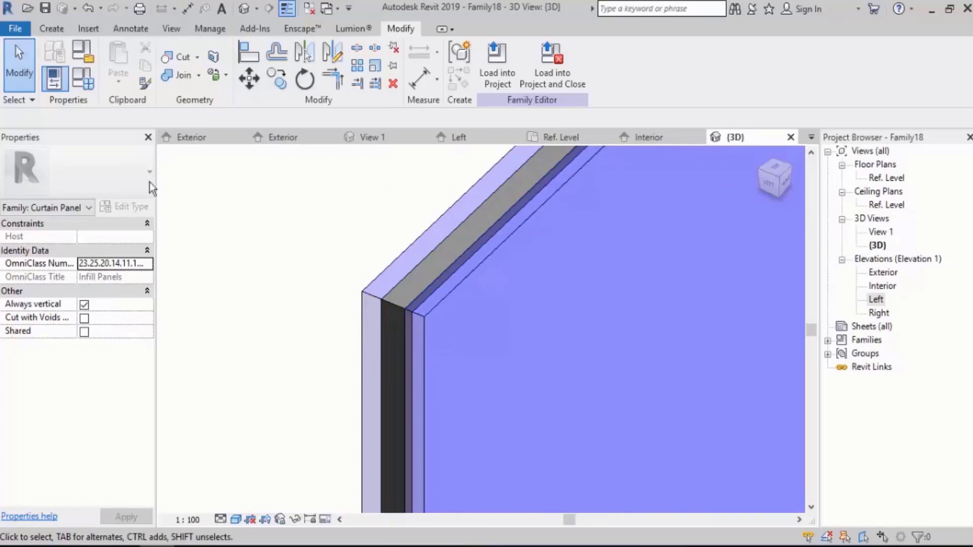
left_click(83, 79)
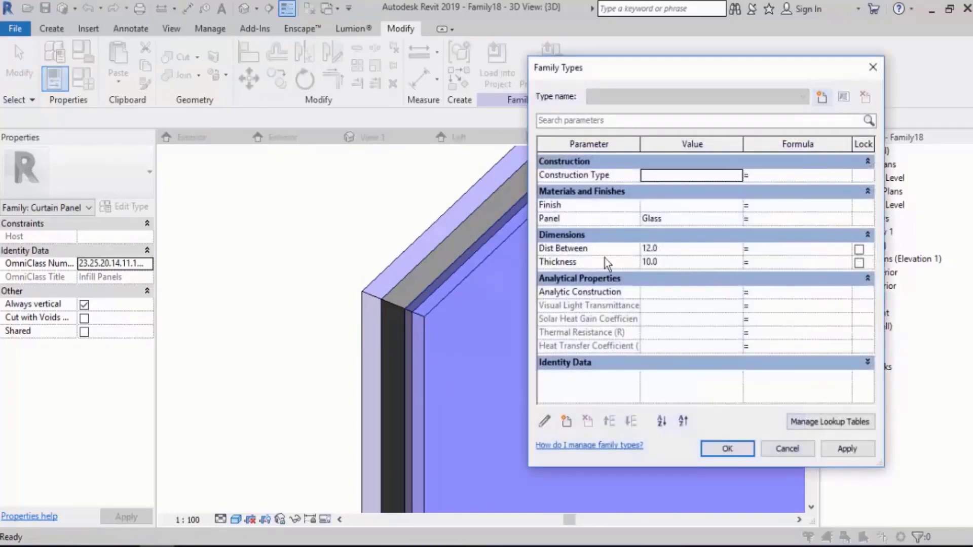
left_click(680, 251)
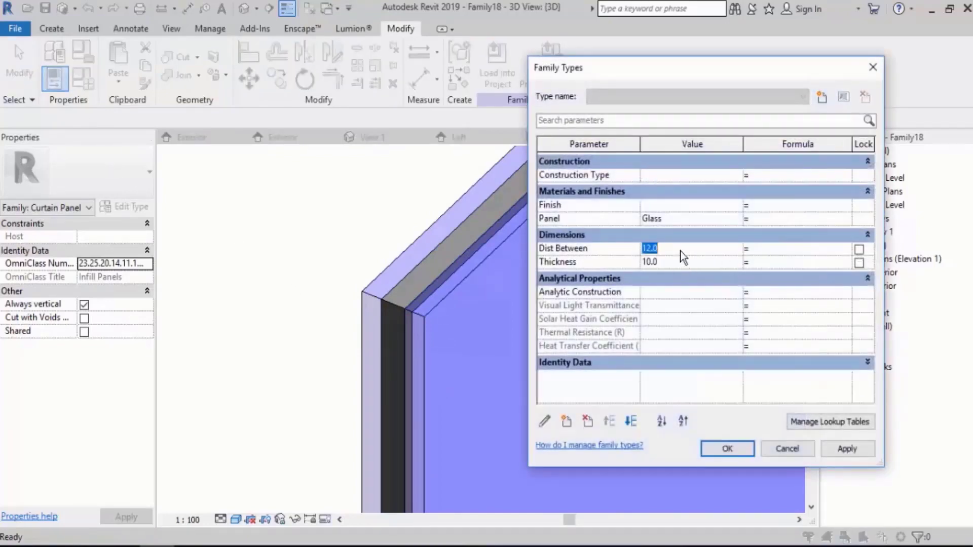
type("25")
left_click(841, 449)
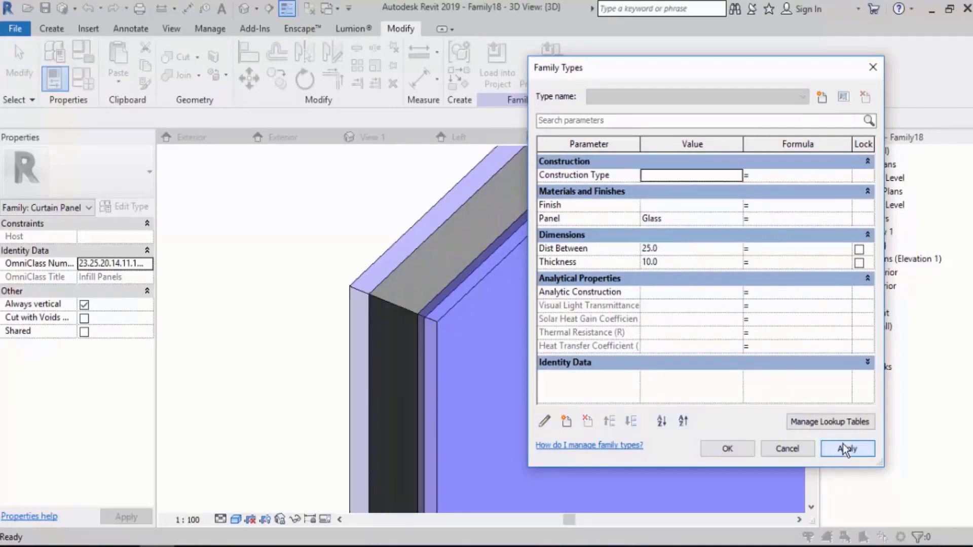
Flex the gap between the panels further by applying a Dist Between value of 60.
left_click(692, 249)
type("60")
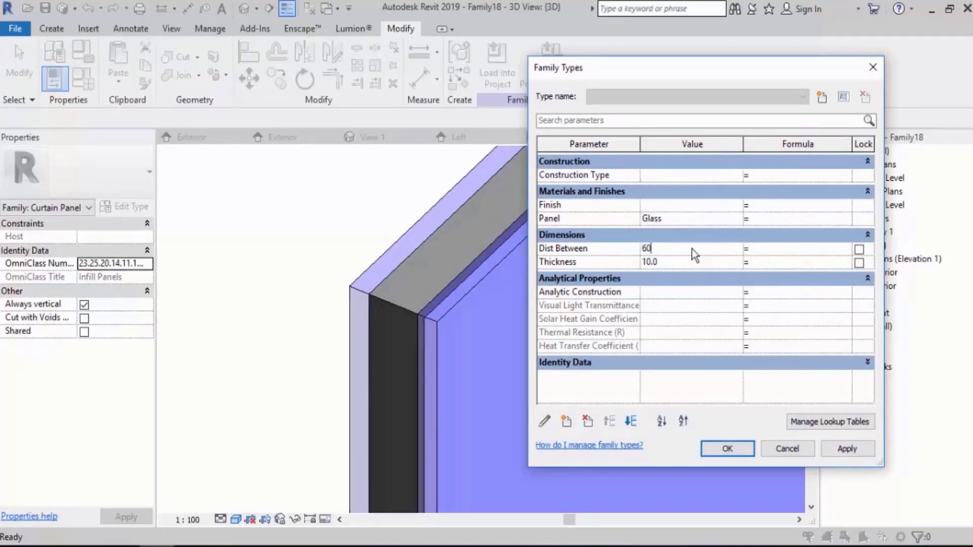
key("Tab")
left_click(841, 450)
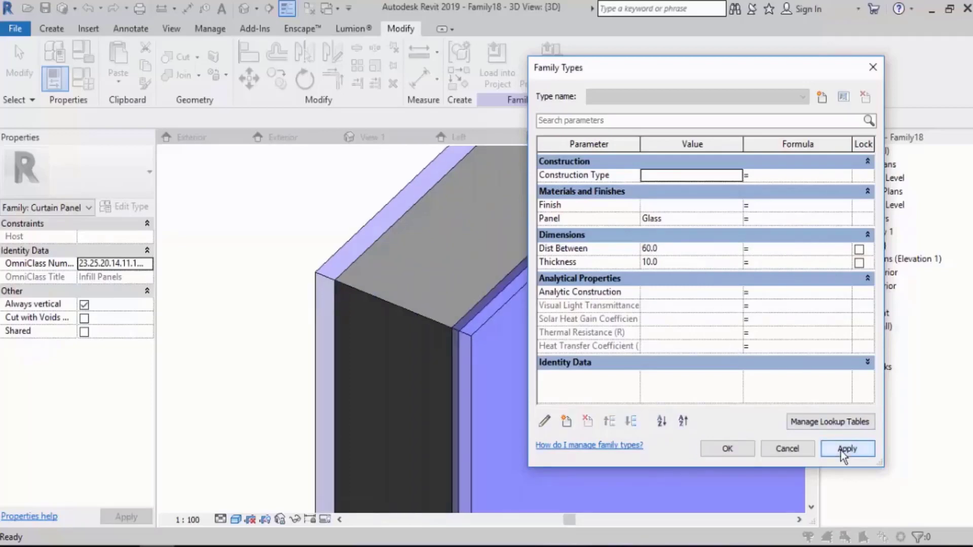
Test the glass layers' Thickness parameter by applying values of 20 and 40.
left_click(692, 262)
type("20")
key("Tab")
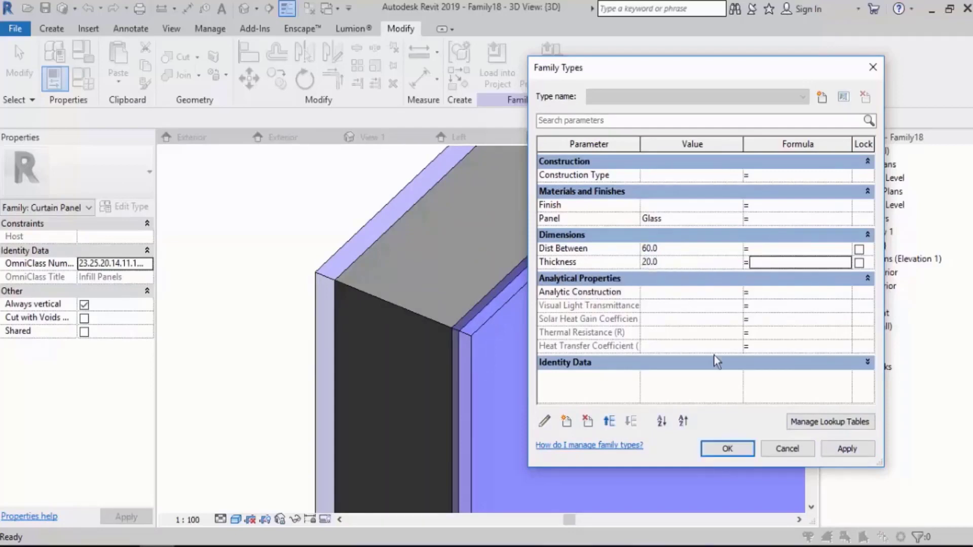
left_click(845, 447)
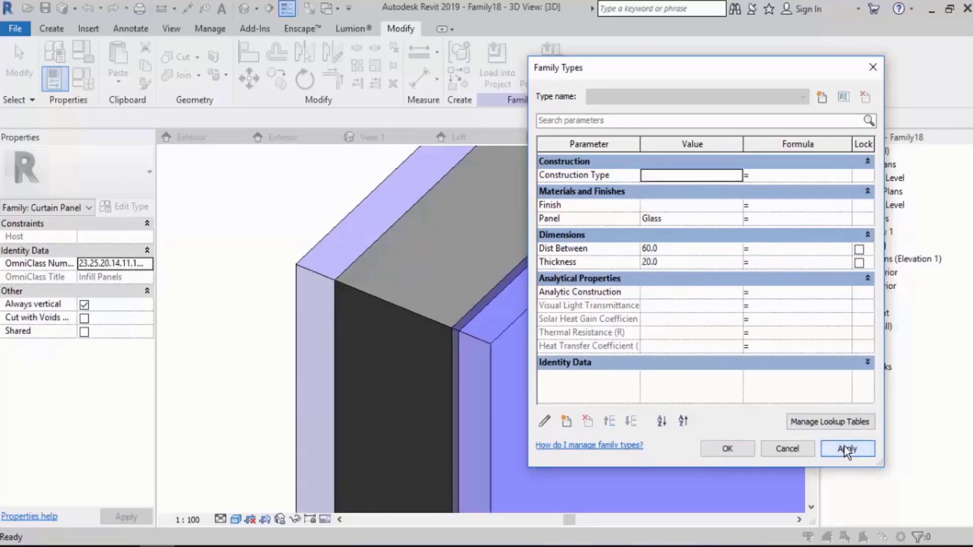
left_click(685, 266)
type("1")
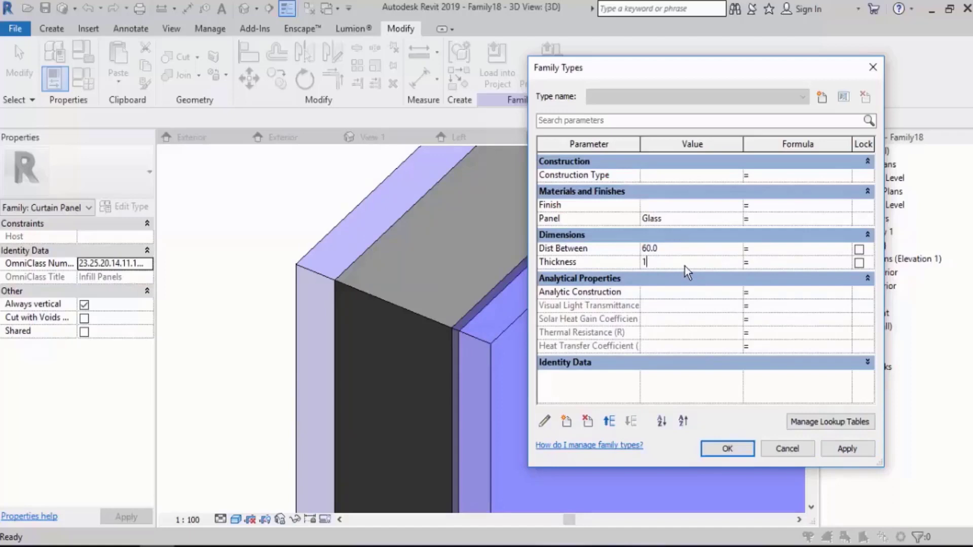
key("BackSpace")
type("40")
left_click(858, 447)
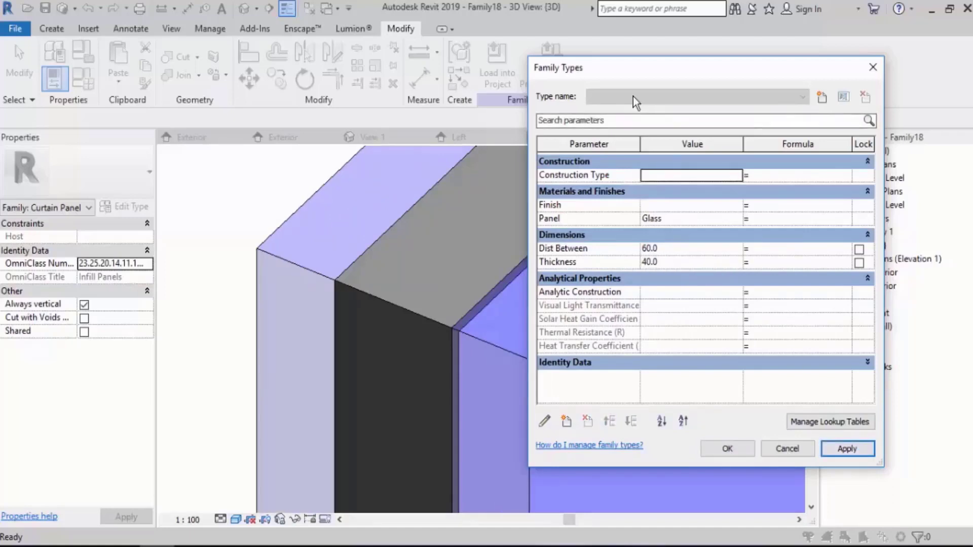
Set Dist Between to 12 and Thickness to 8, apply both, and accept the family types.
left_click_drag(628, 71, 707, 76)
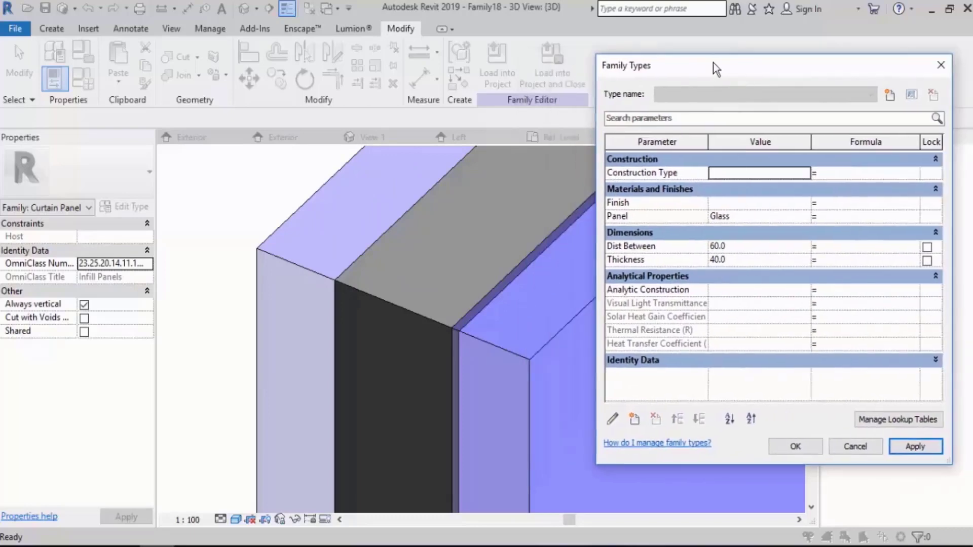
left_click(752, 245)
type("12")
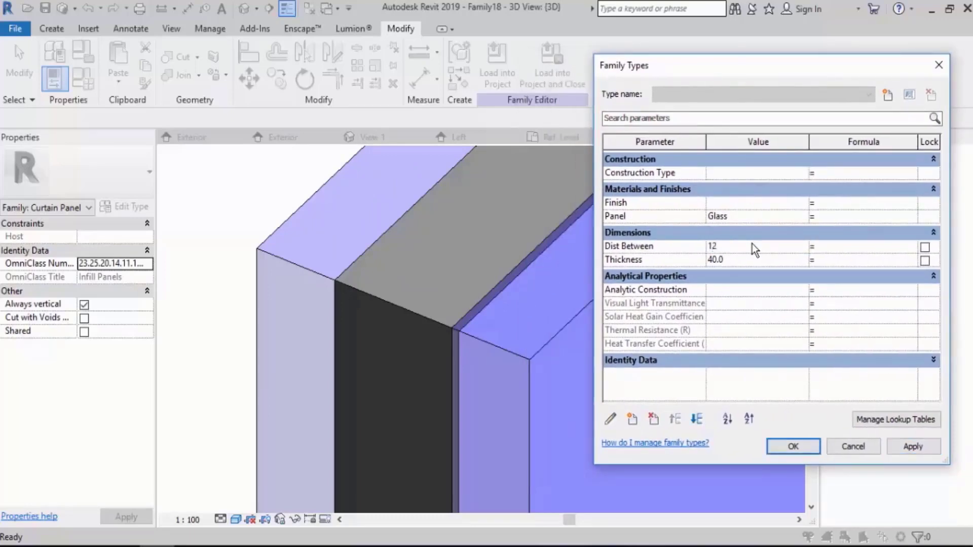
key("Tab")
left_click(909, 448)
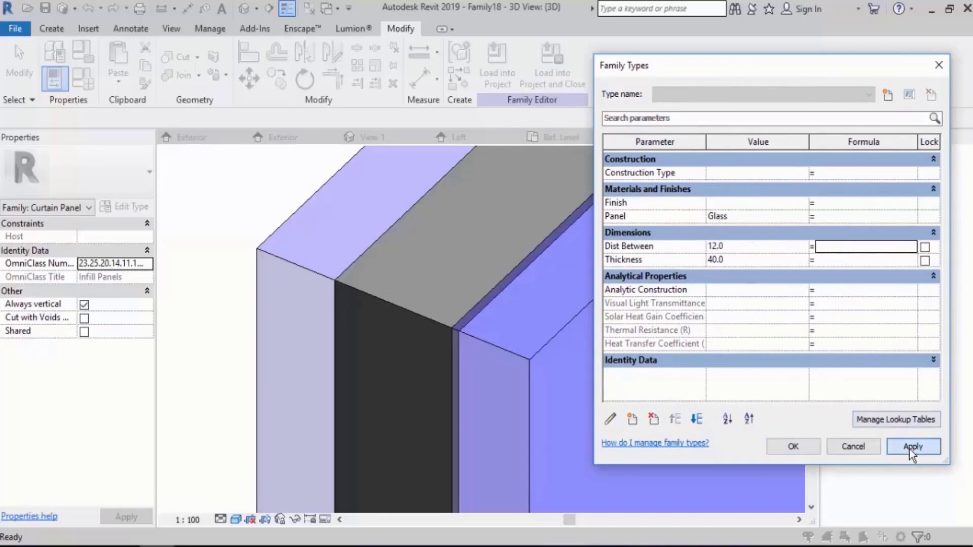
left_click(743, 261)
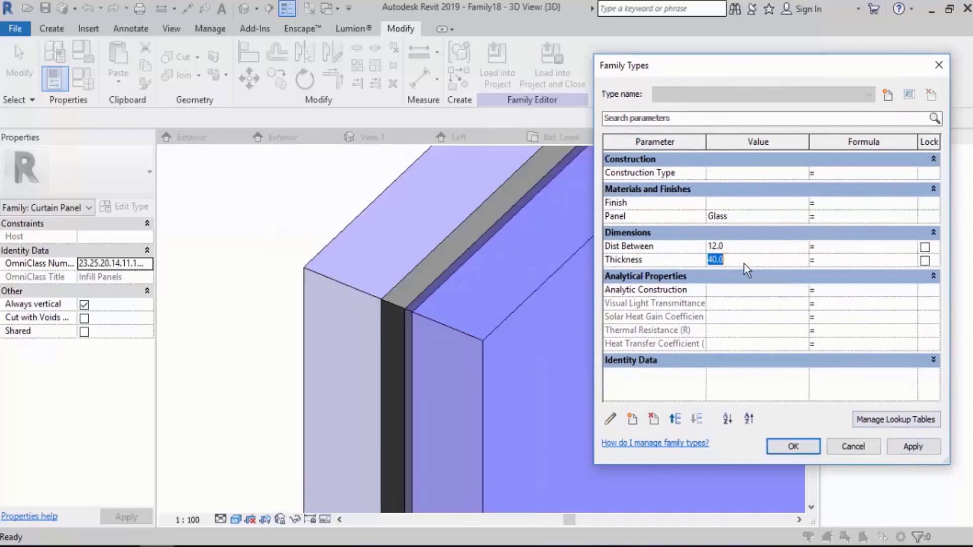
type("8")
key("Tab")
left_click(915, 448)
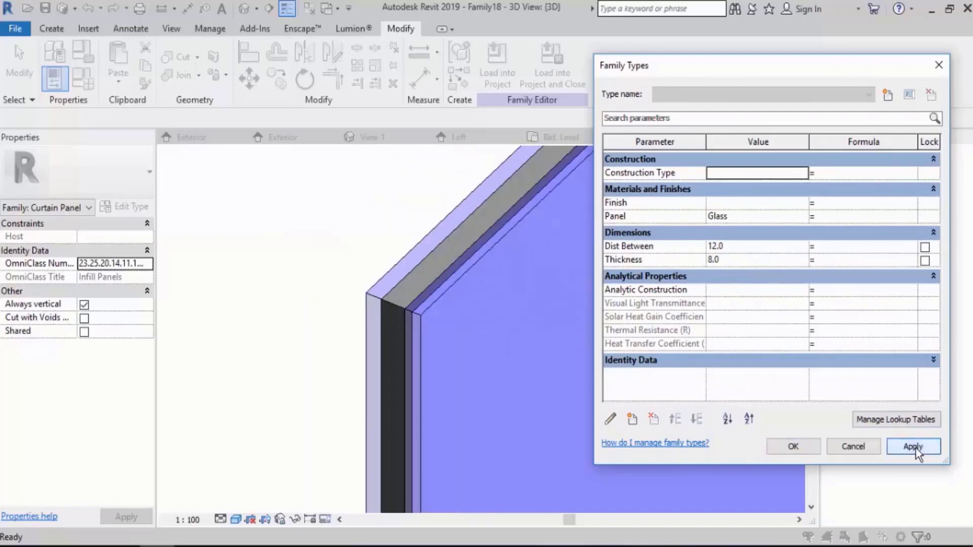
left_click(787, 447)
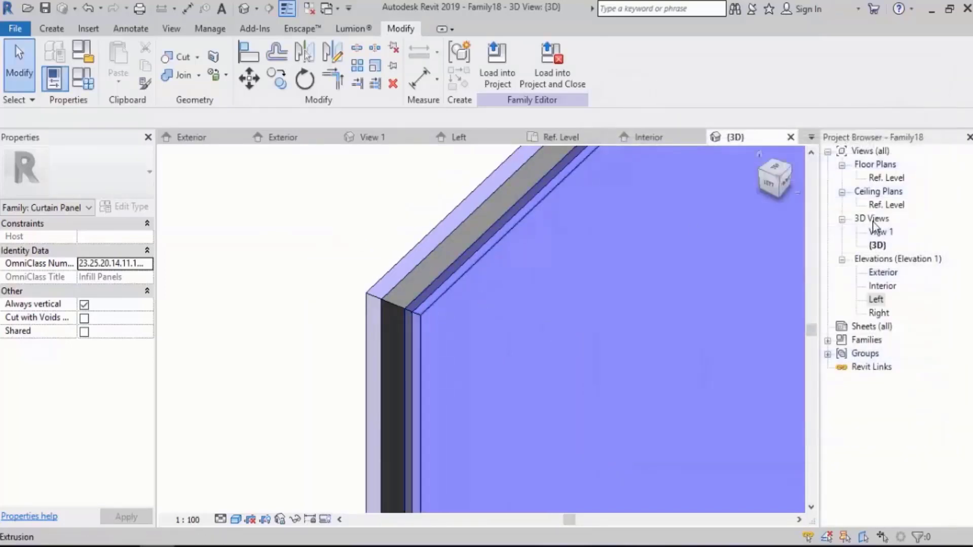
In the Ref. Level floor plan, add an aligned dimension between the two outermost horizontal reference planes of the panel.
double_click(886, 179)
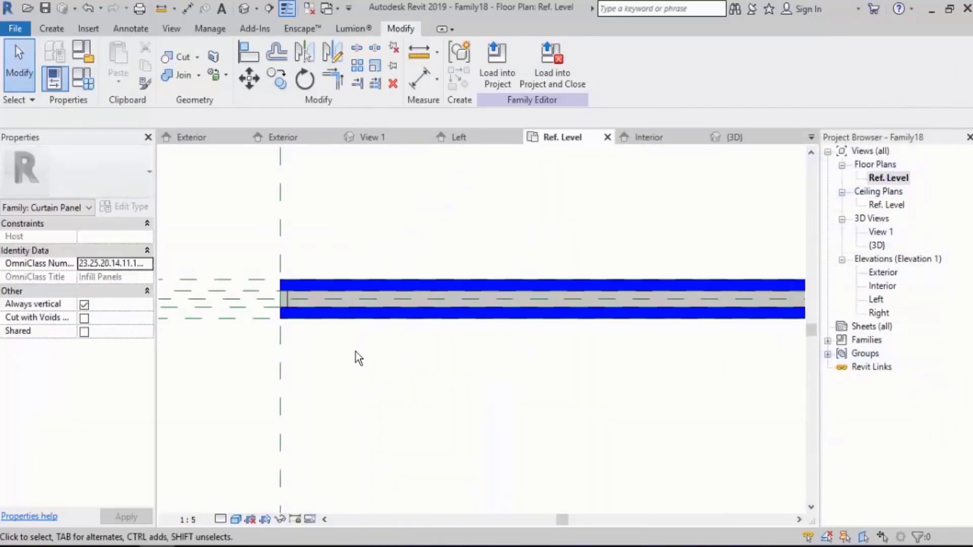
middle_click_drag(406, 364, 519, 350)
scroll(344, 279, "up", 3)
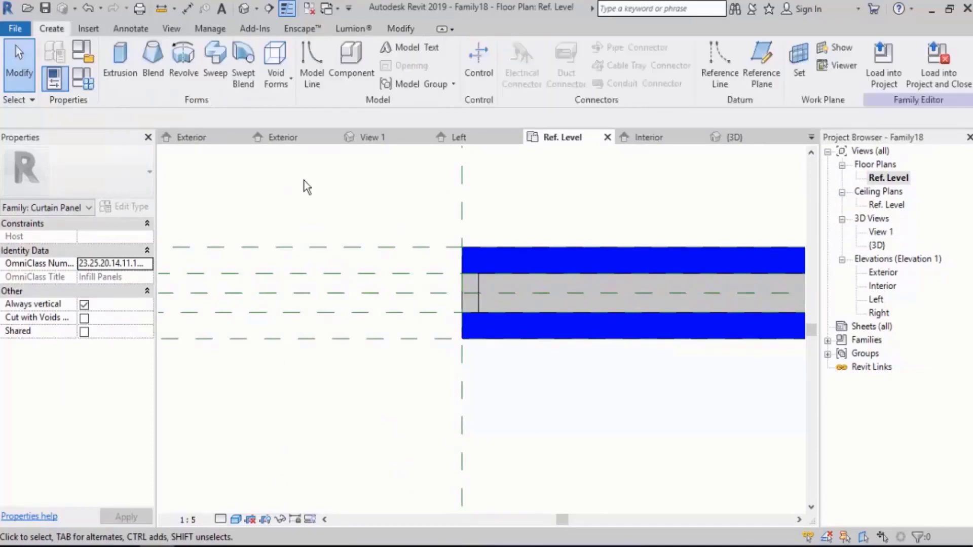
left_click(135, 29)
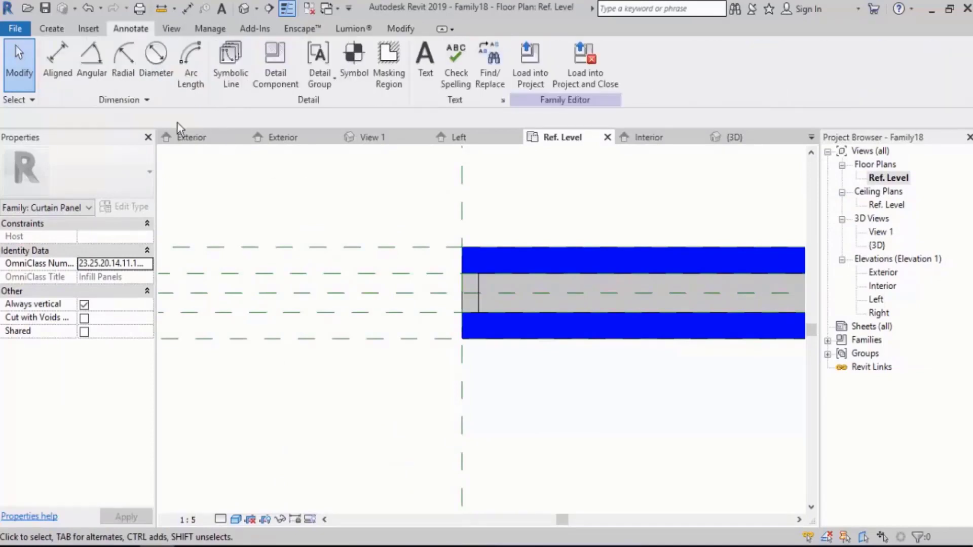
left_click(53, 70)
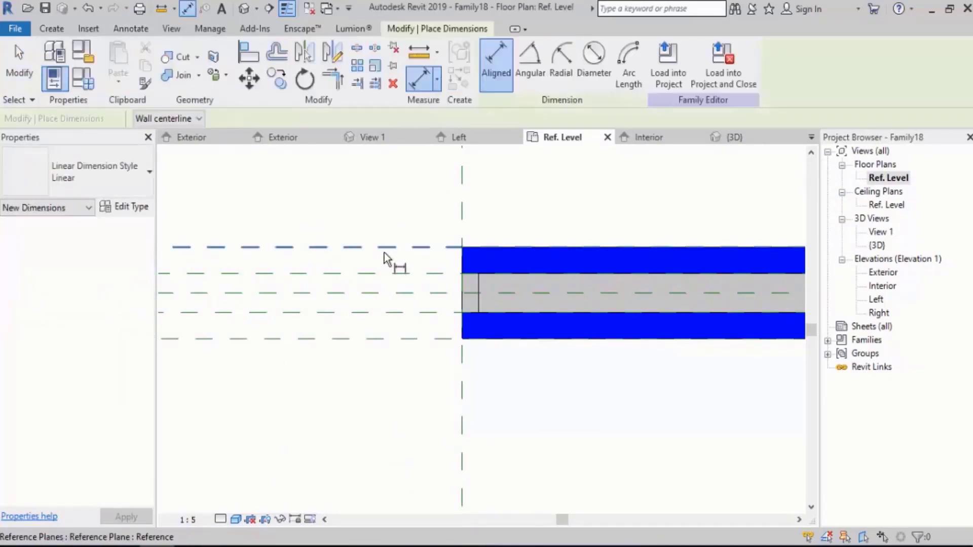
left_click(384, 253)
left_click(389, 338)
left_click(356, 397)
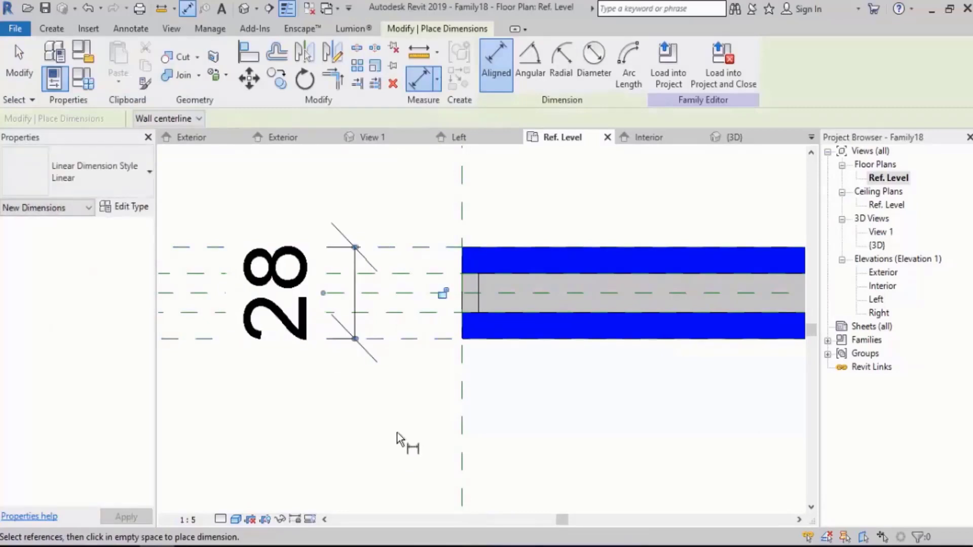
key("Escape")
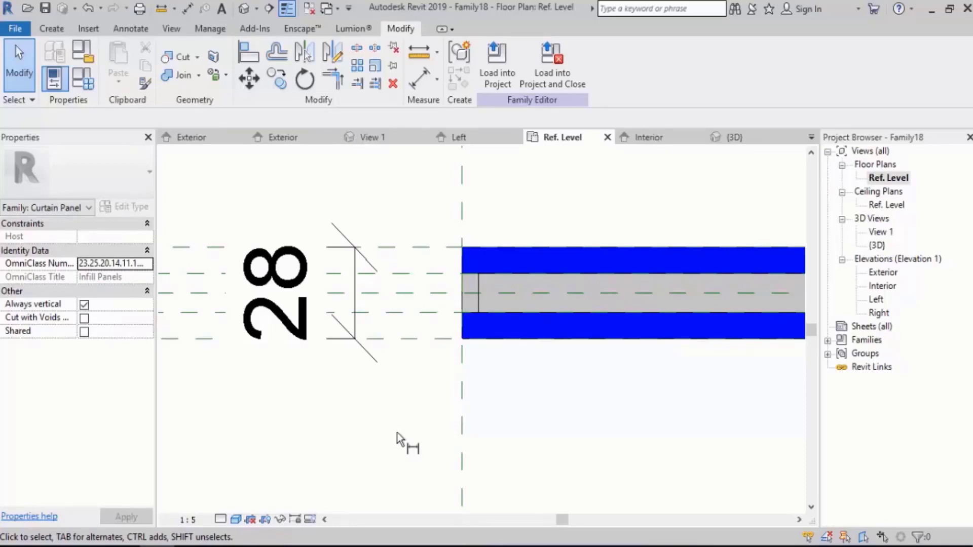
Label the overall dimension with a new instance reporting parameter named Total Thickness, grouped under Dimensions.
left_click(313, 269)
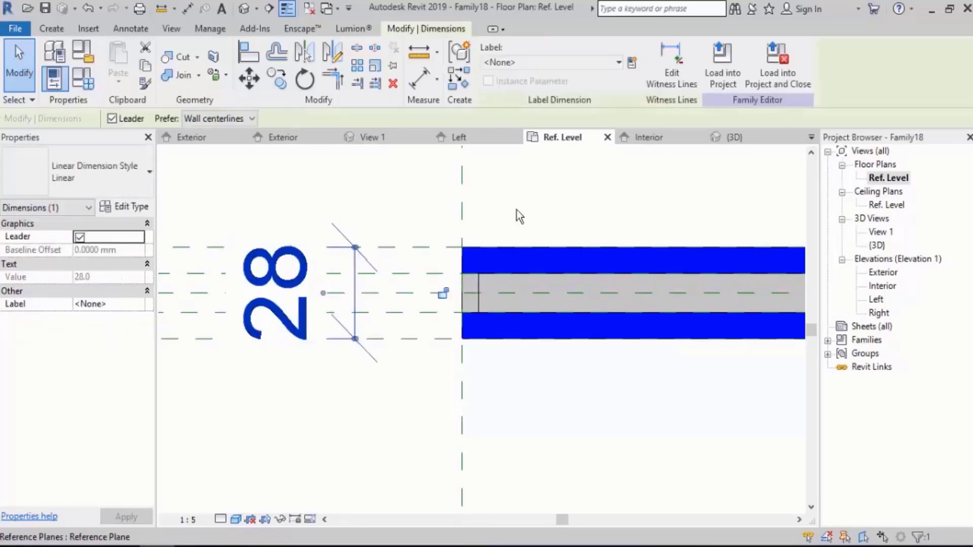
left_click(631, 62)
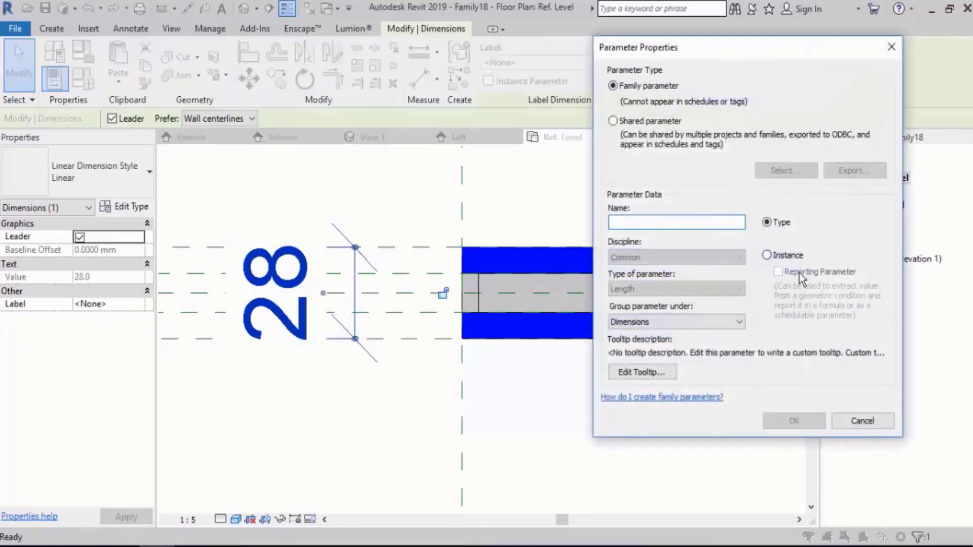
left_click(796, 254)
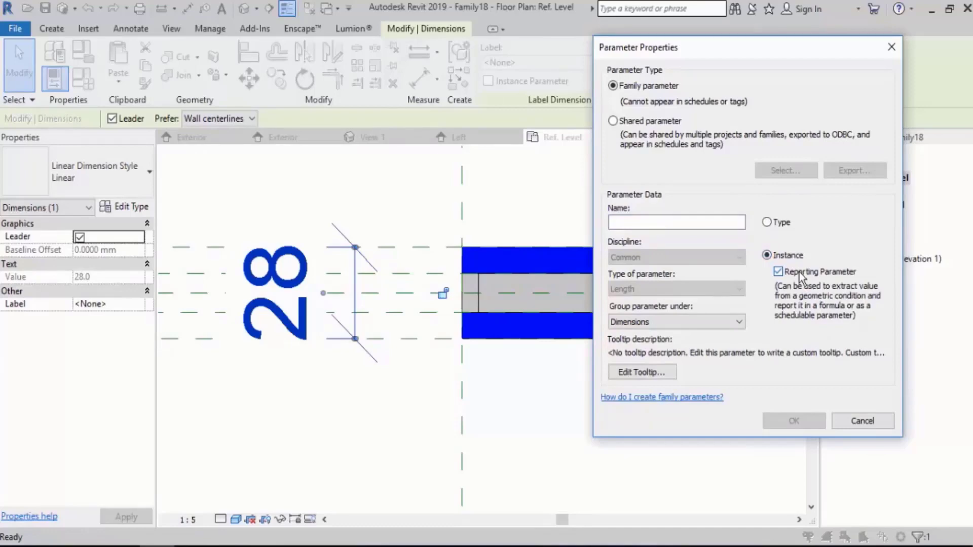
left_click(622, 224)
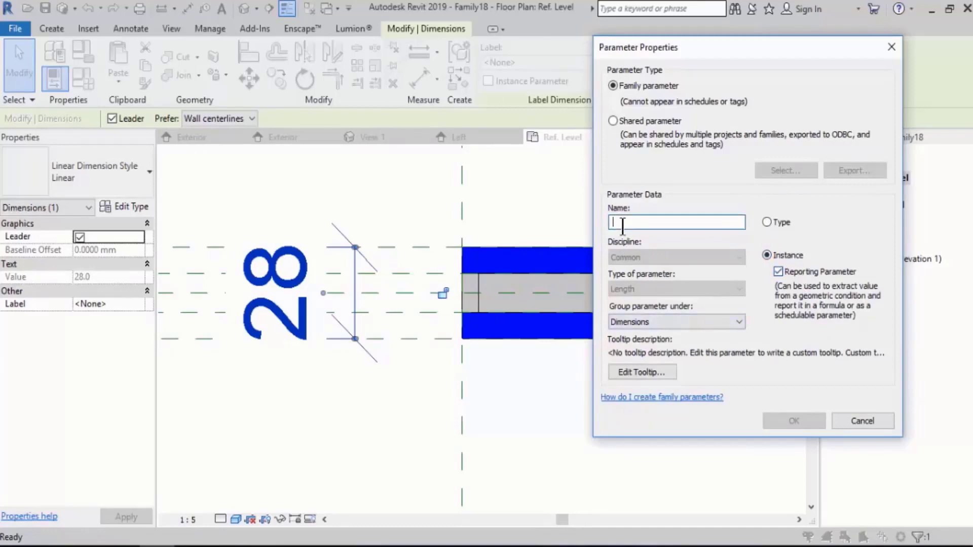
type("Total ")
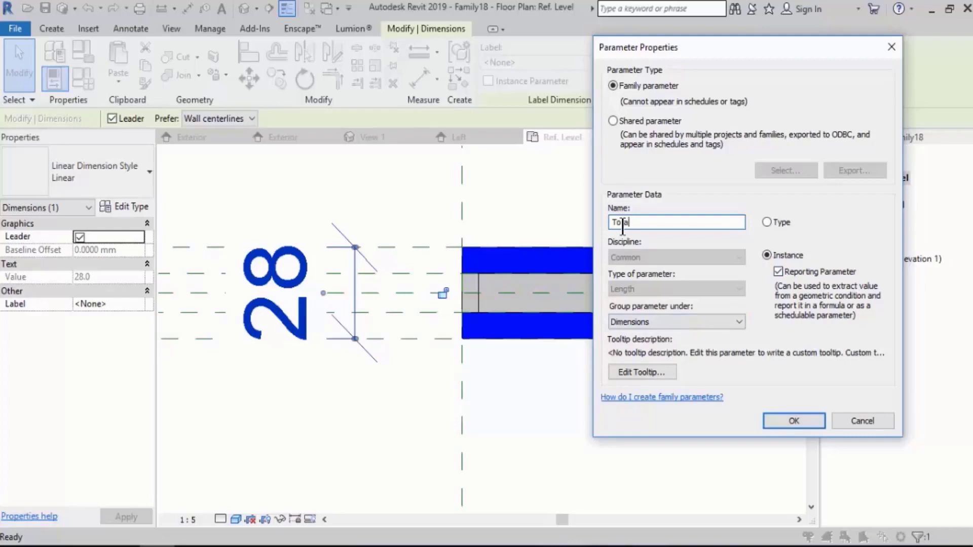
type("Thickness")
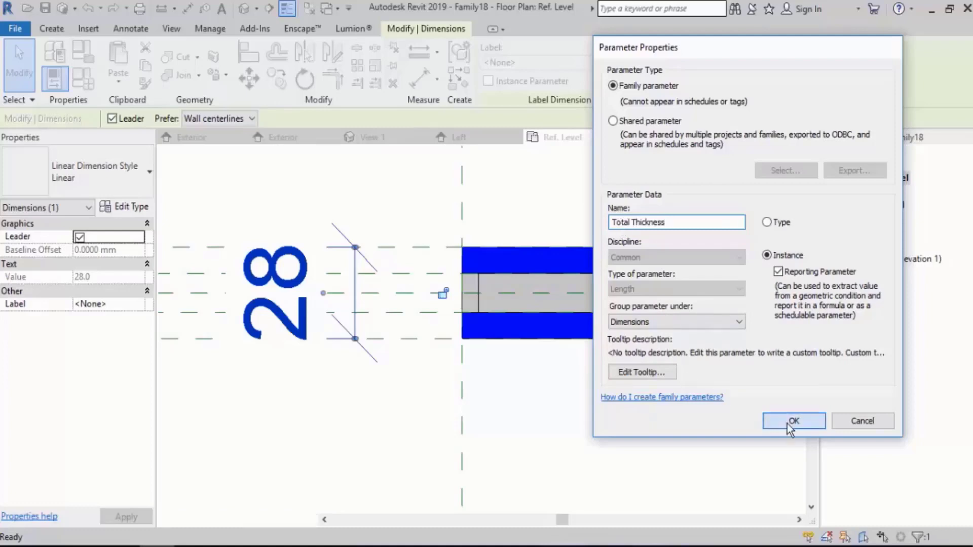
left_click(786, 423)
left_click(622, 419)
scroll(342, 302, "down", 5)
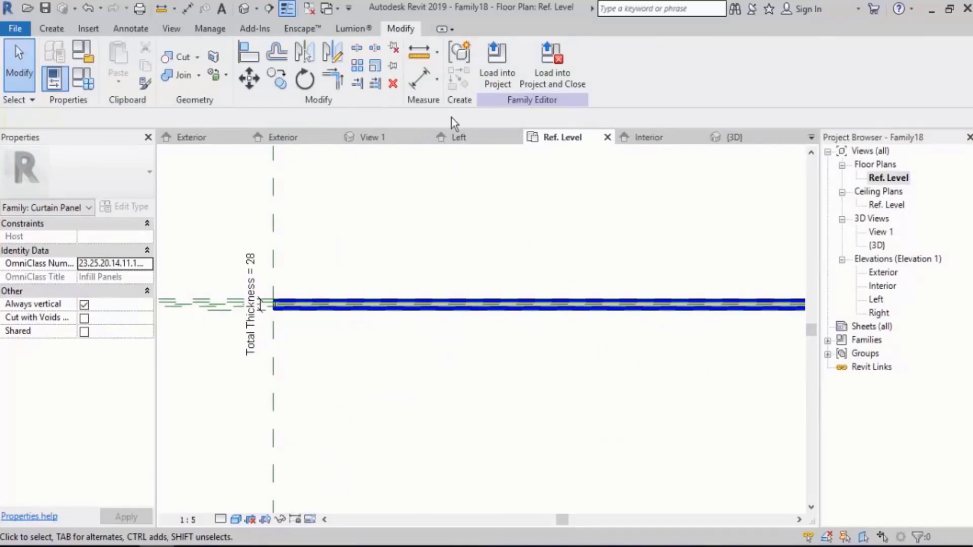
Save the family to the Desktop as panel 2S.
key("ctrl+s")
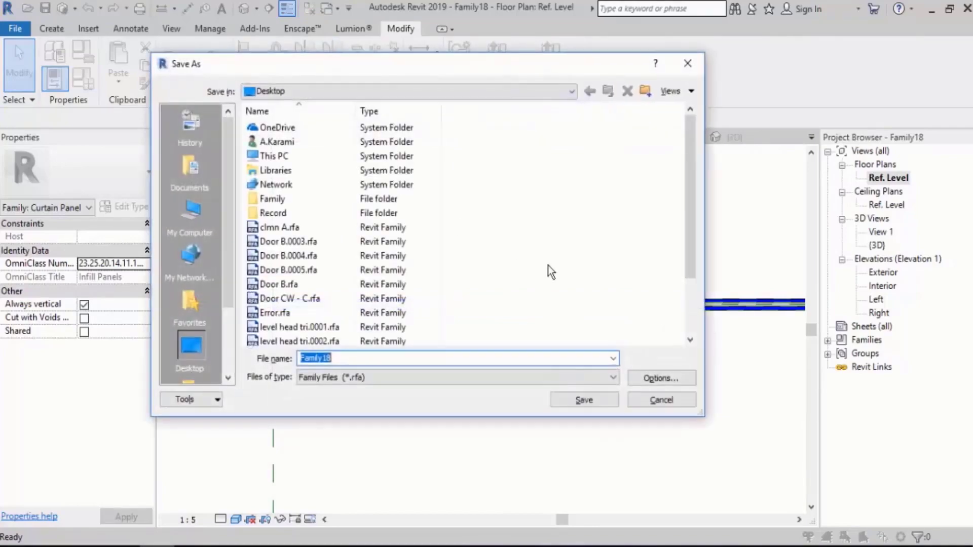
type("panel 25")
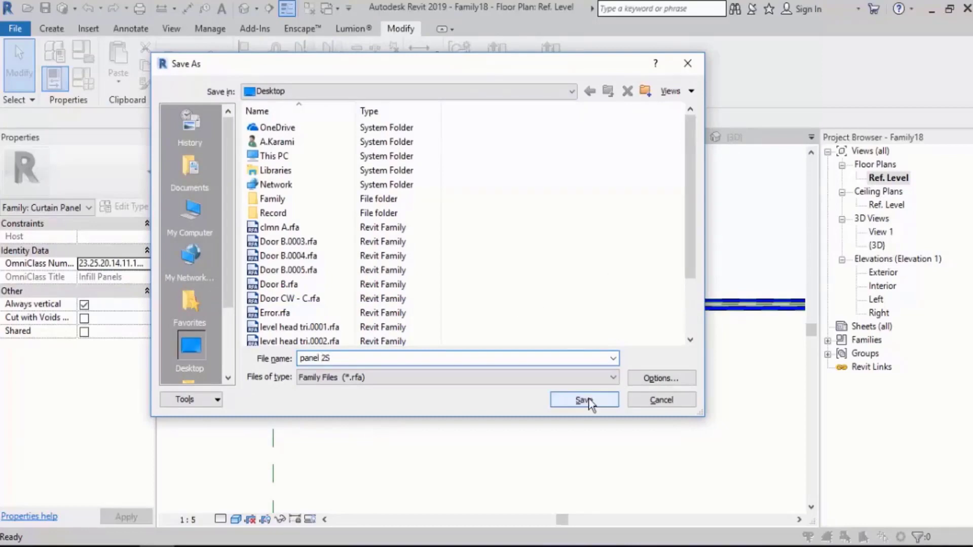
left_click(587, 400)
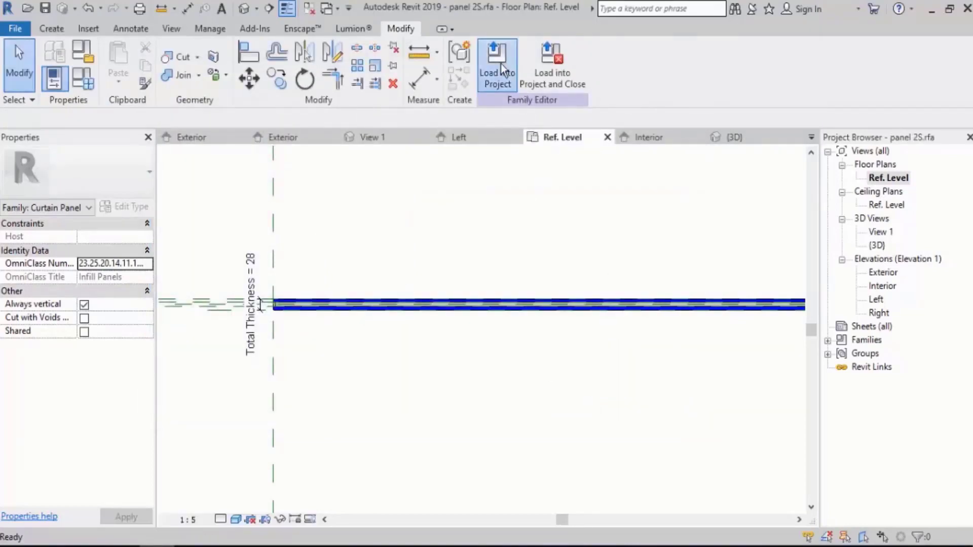
Load the finished panel family into Project3 and view the curtain wall in 3D.
left_click(501, 63)
left_click(468, 396)
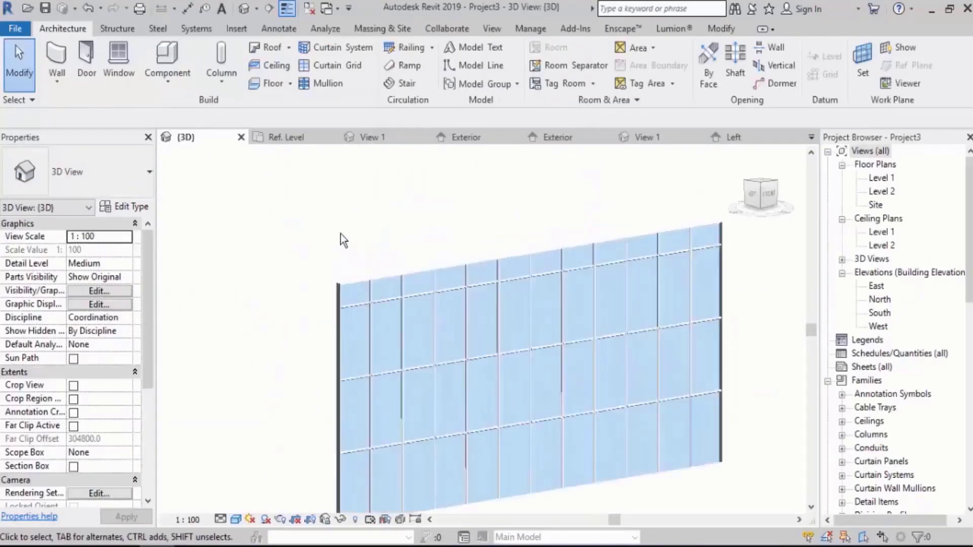
middle_click_drag(341, 234, 360, 239, "shift")
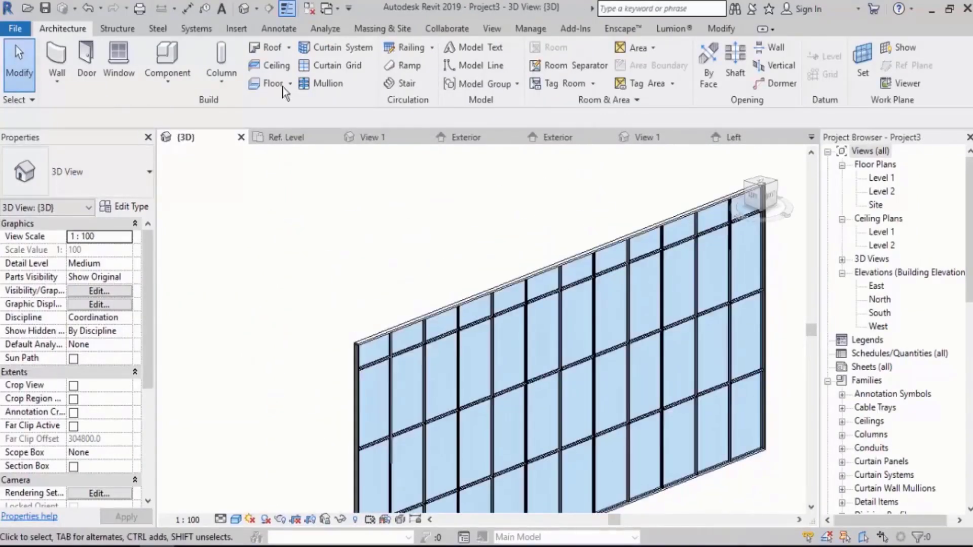
Set the Storefront curtain wall type's curtain panel to panel 2S : panel 2S.
left_click(413, 374)
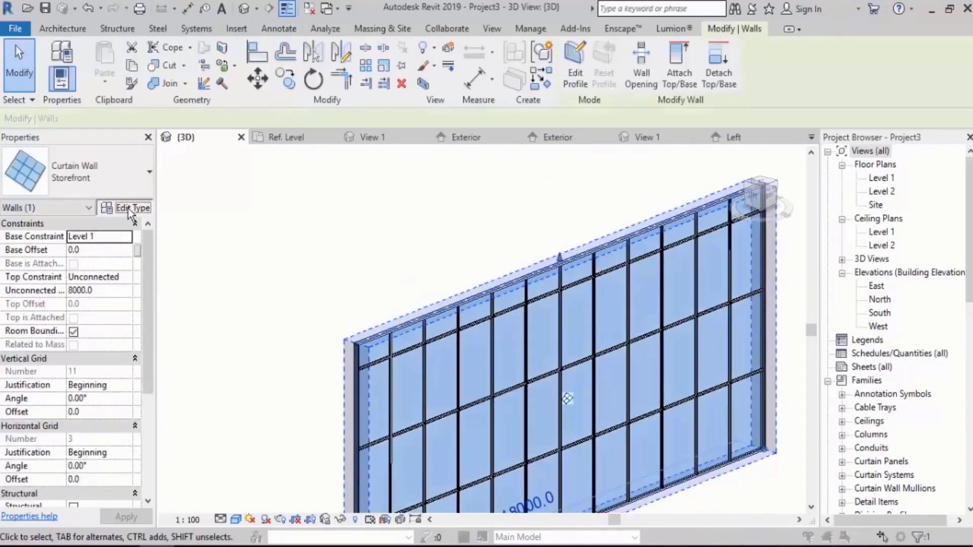
left_click(128, 208)
left_click(784, 203)
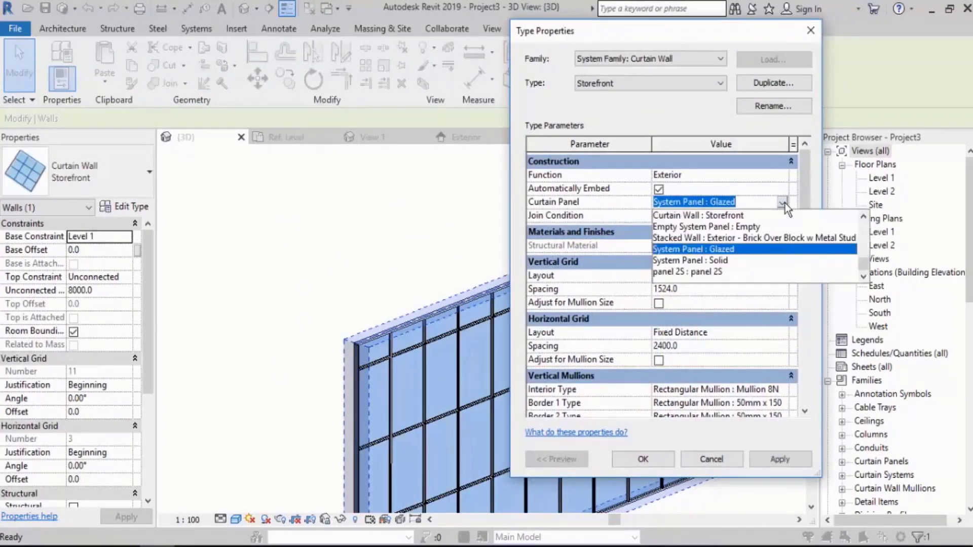
left_click(708, 275)
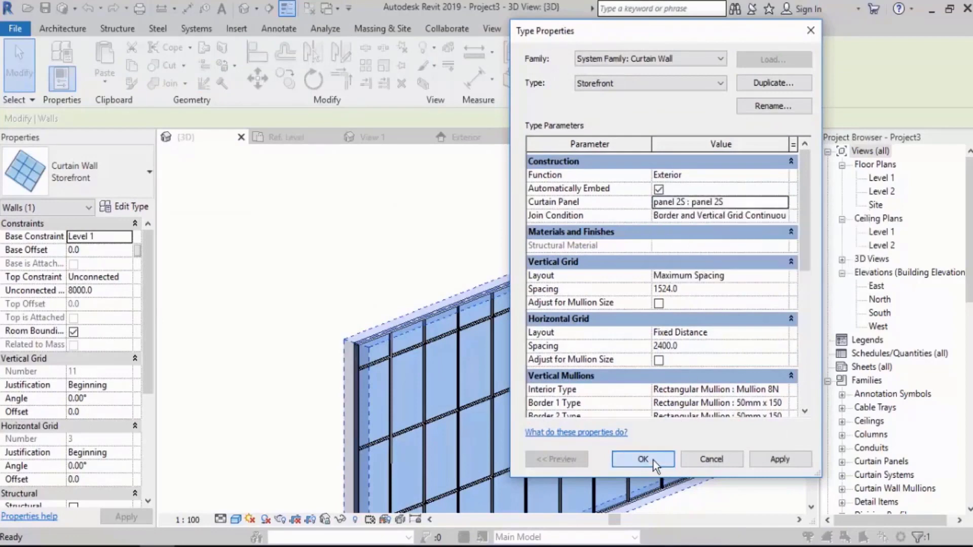
left_click(496, 235)
In the Level 1 floor plan, set the curtain wall's interior vertical and horizontal mullions to Rectangular Mullion : Mullion i.
double_click(882, 178)
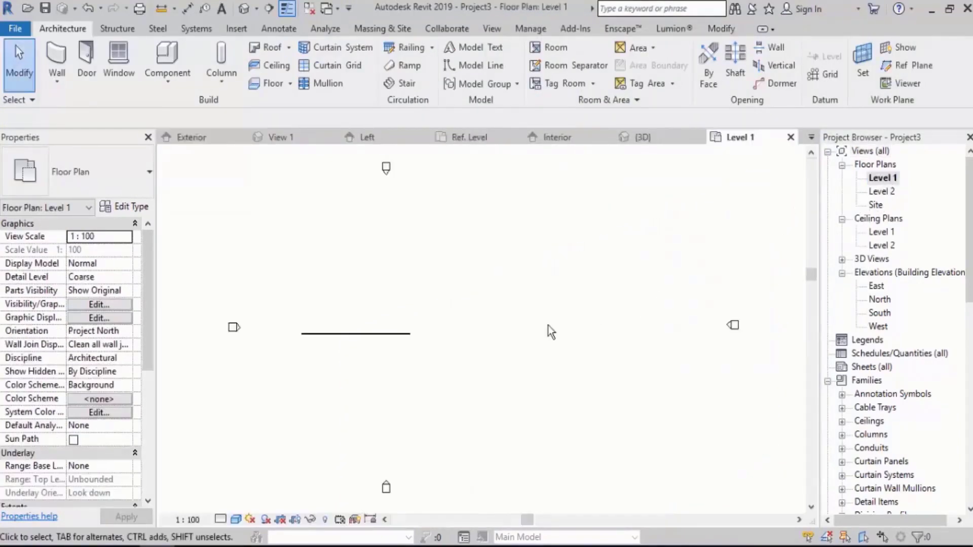
scroll(373, 330, "up", 6)
scroll(591, 314, "up", 8)
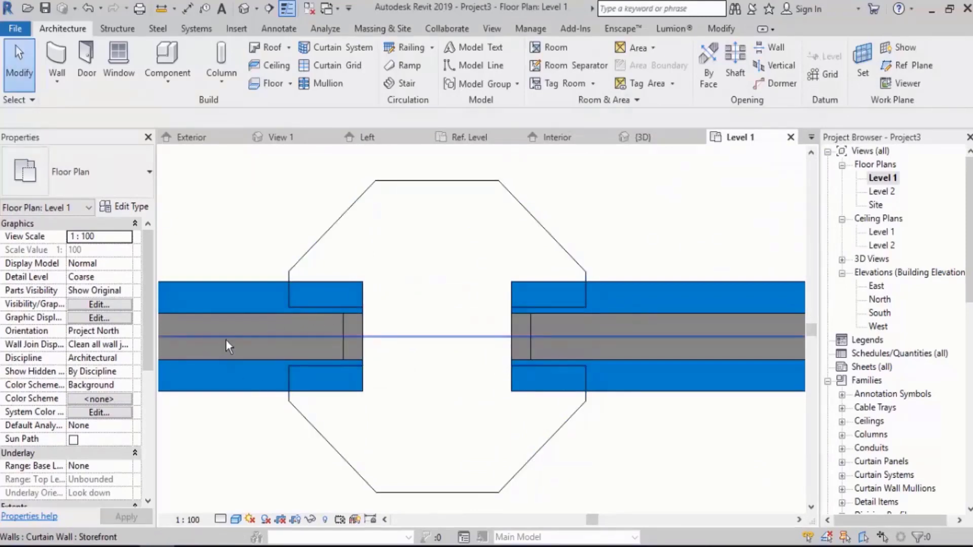
left_click(205, 337)
left_click(125, 206)
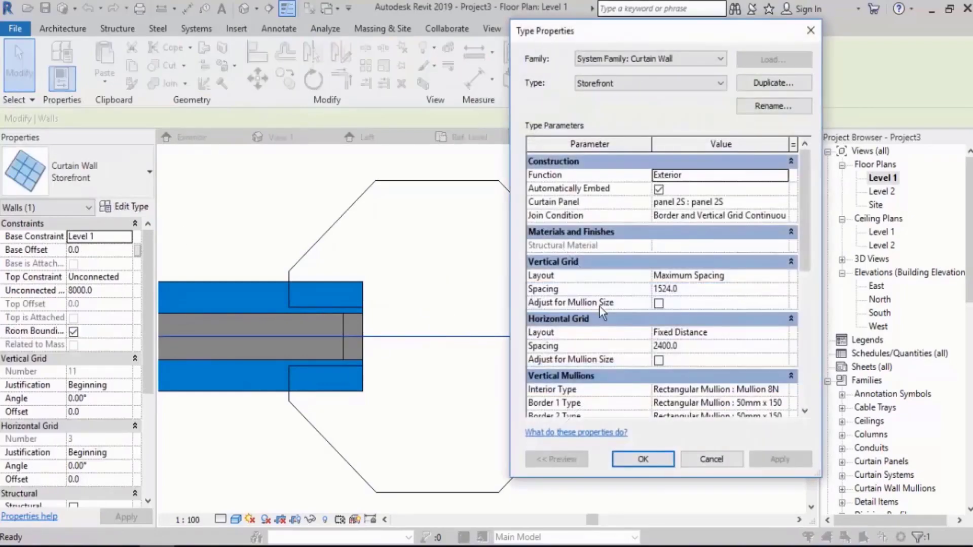
scroll(804, 293, "down", 3)
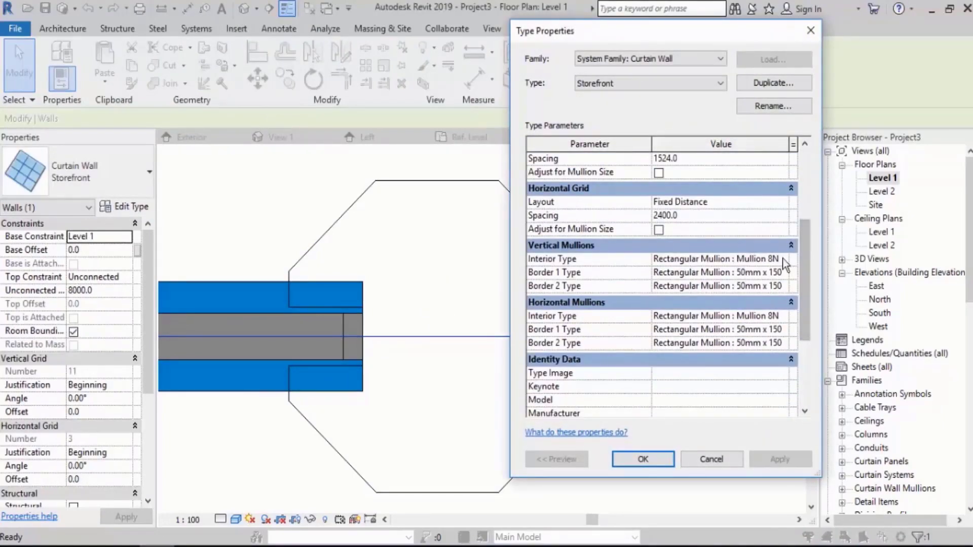
left_click(782, 259)
left_click(781, 328)
left_click(783, 315)
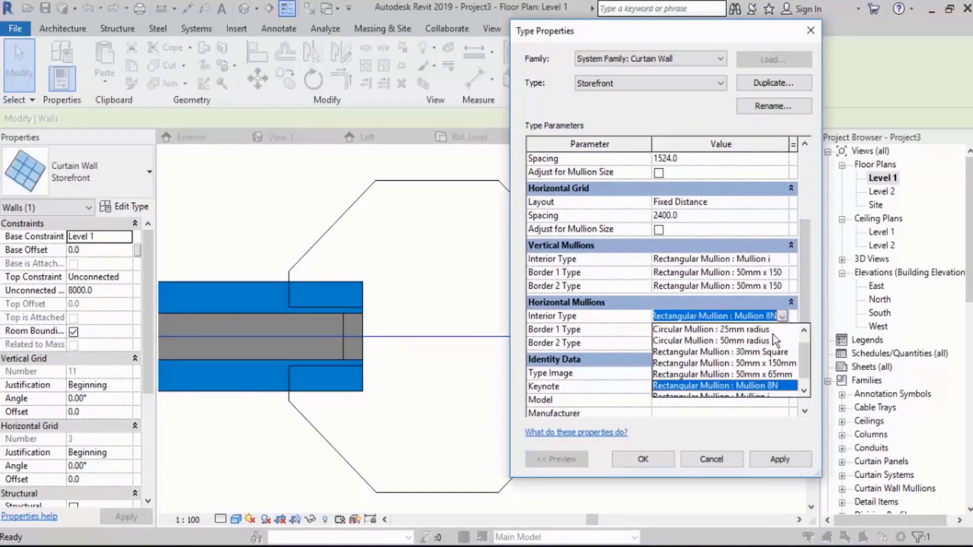
left_click(770, 387)
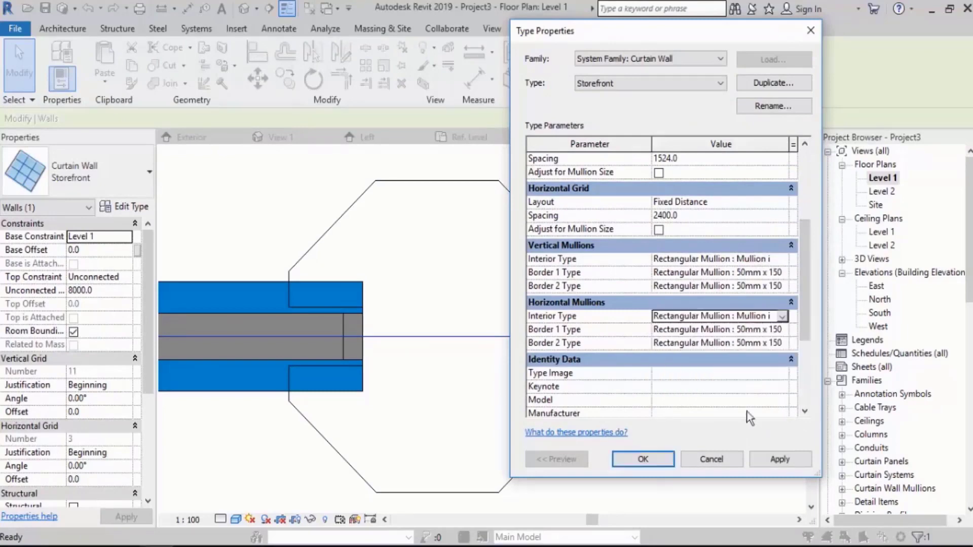
left_click(640, 459)
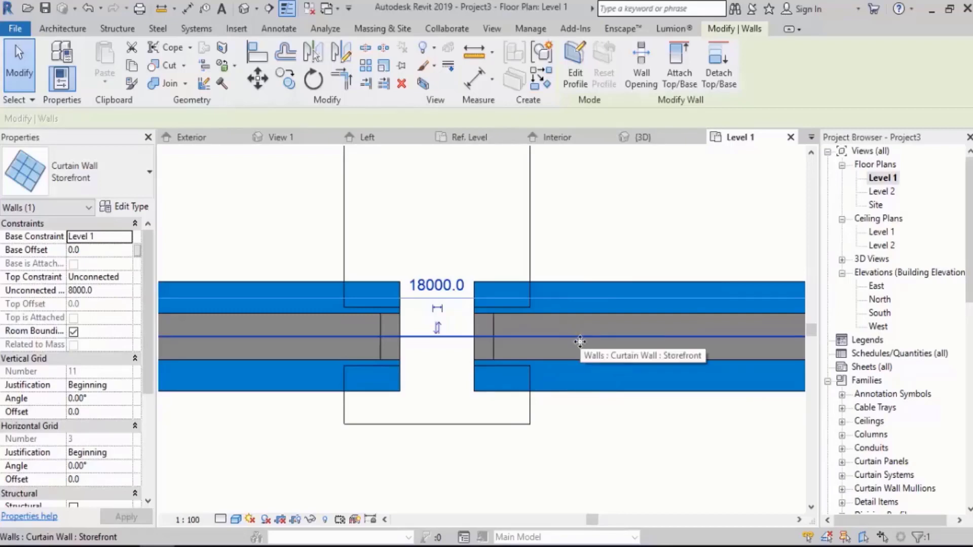
key("Escape")
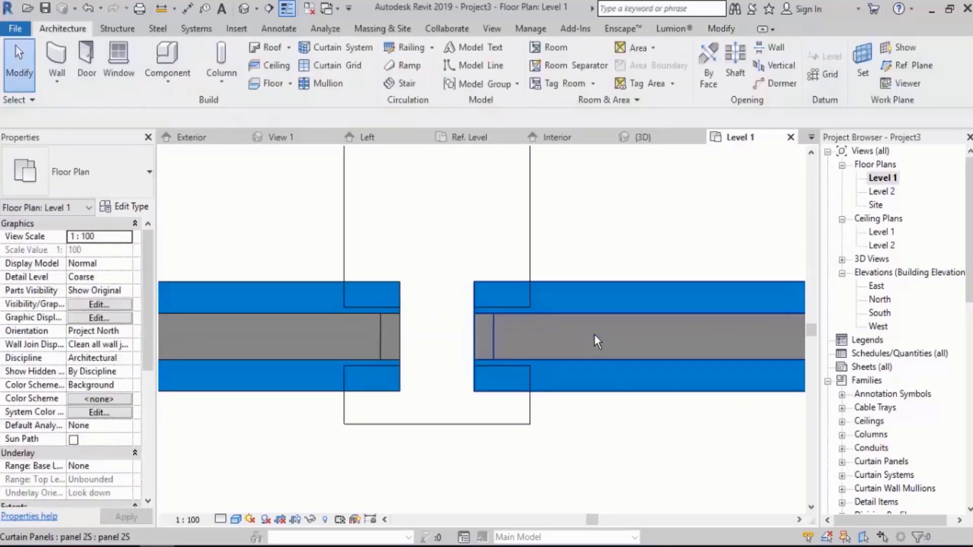
Inspect the panel's Total Thickness and the interior mullion's type properties to identify its profile.
left_click(594, 334)
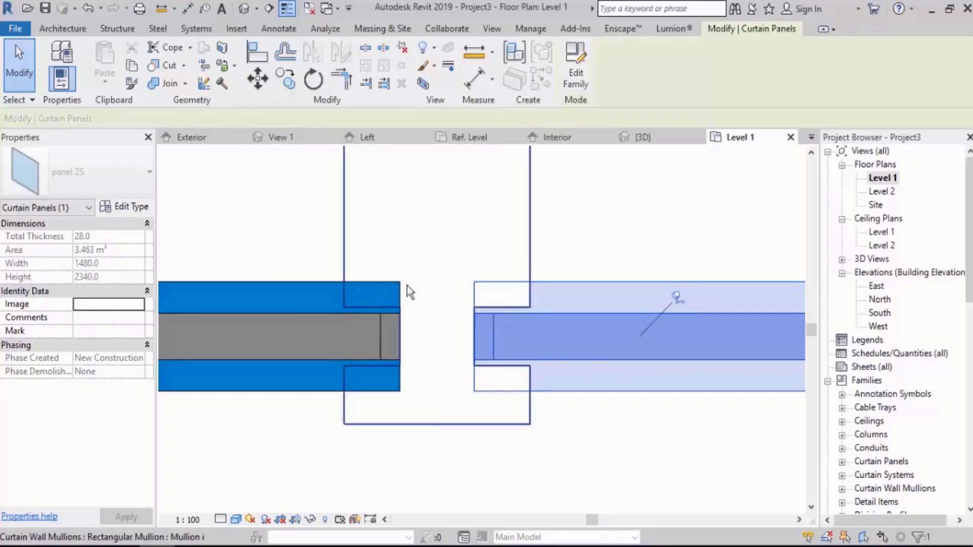
scroll(438, 396, "down", 5)
left_click(430, 421)
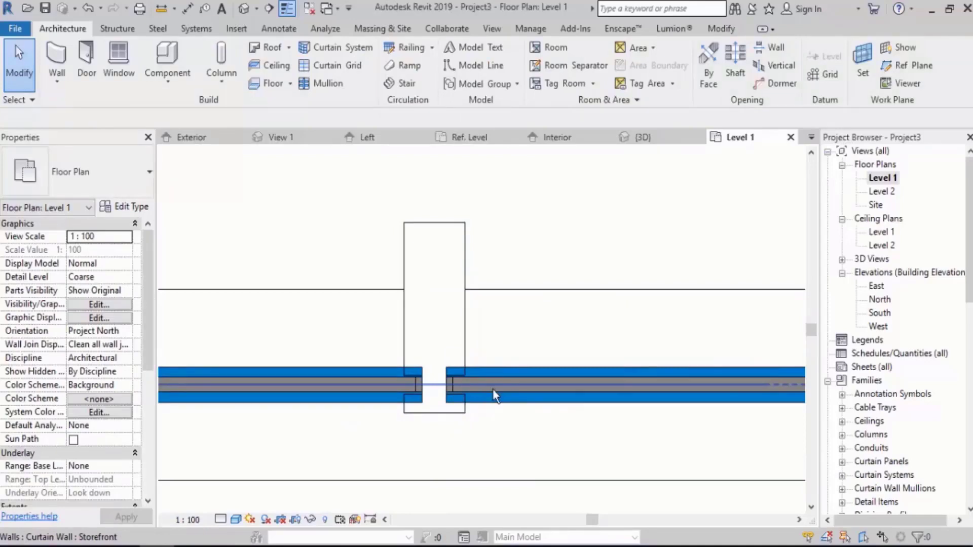
middle_click_drag(492, 388, 457, 340)
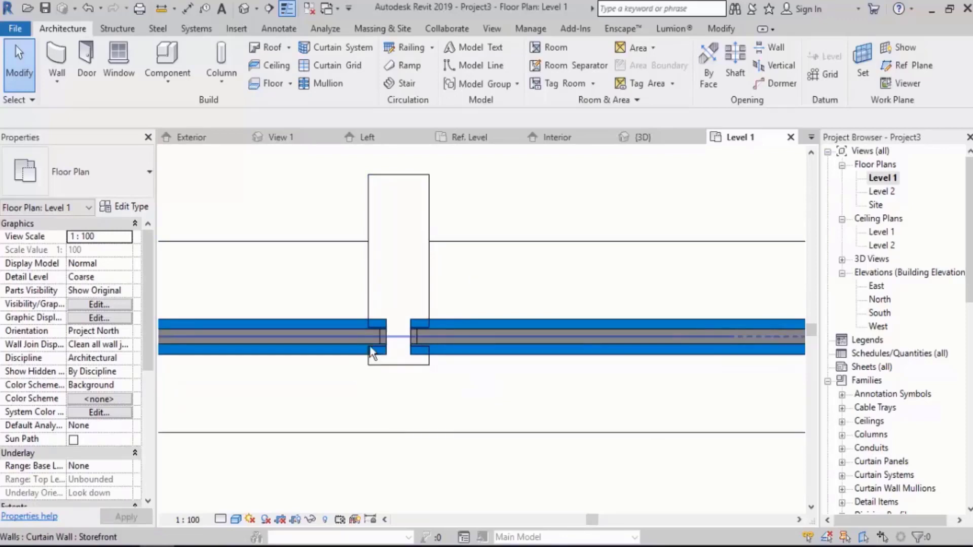
left_click(397, 203)
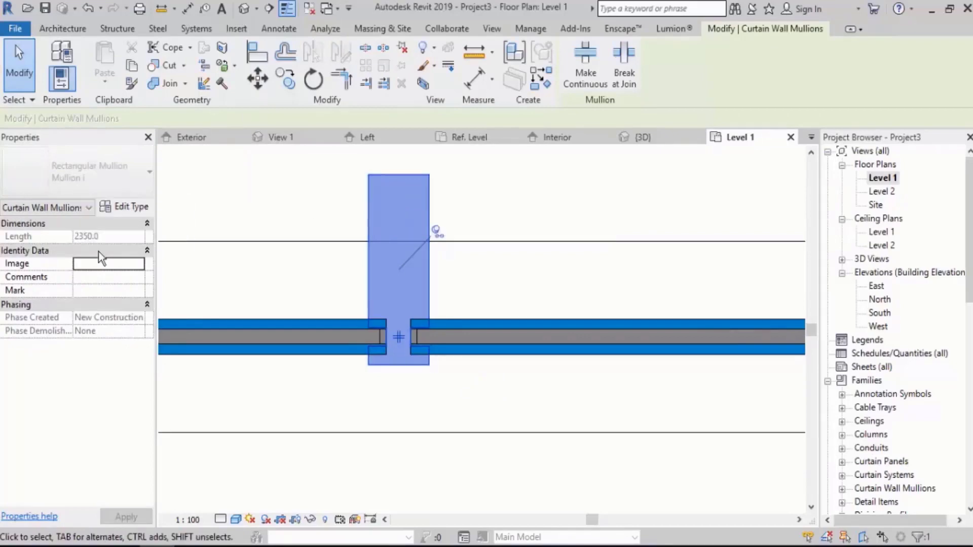
left_click(124, 208)
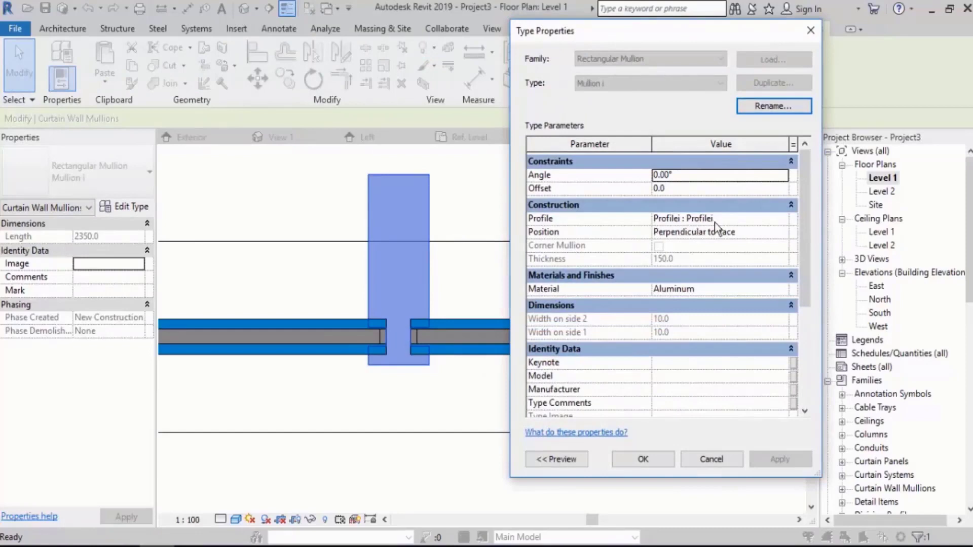
key("Escape")
key("Escape")
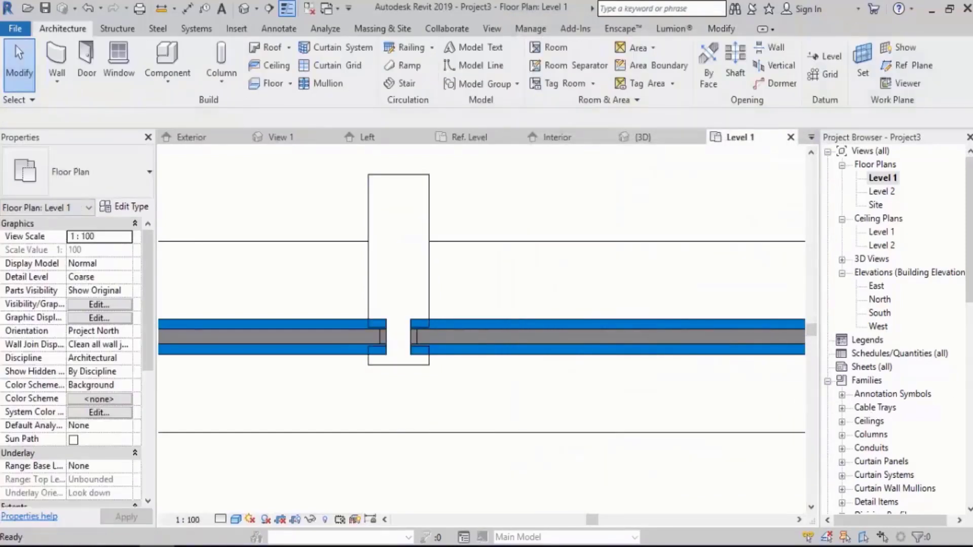
Find the Profilei family among the project's loaded profiles and open it for editing.
scroll(892, 304, "down", 5)
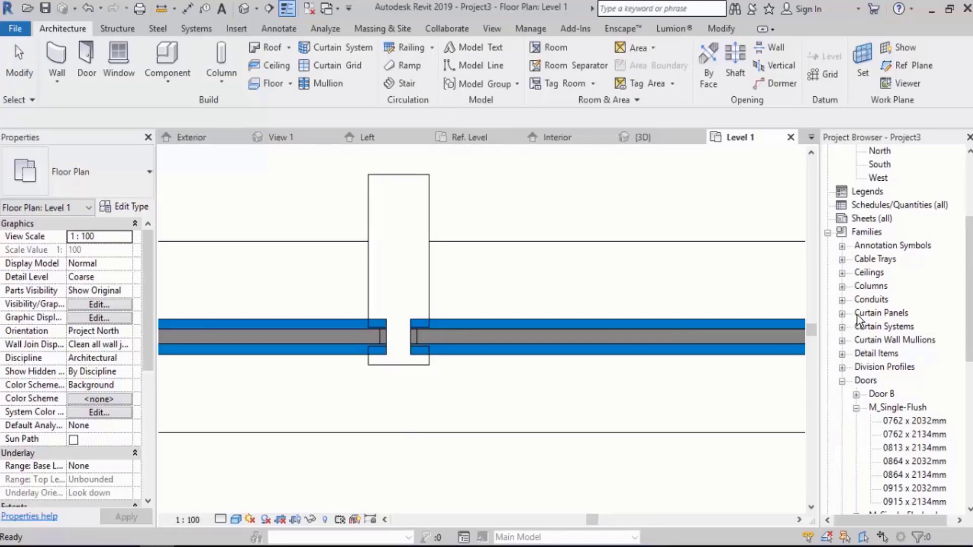
left_click(842, 381)
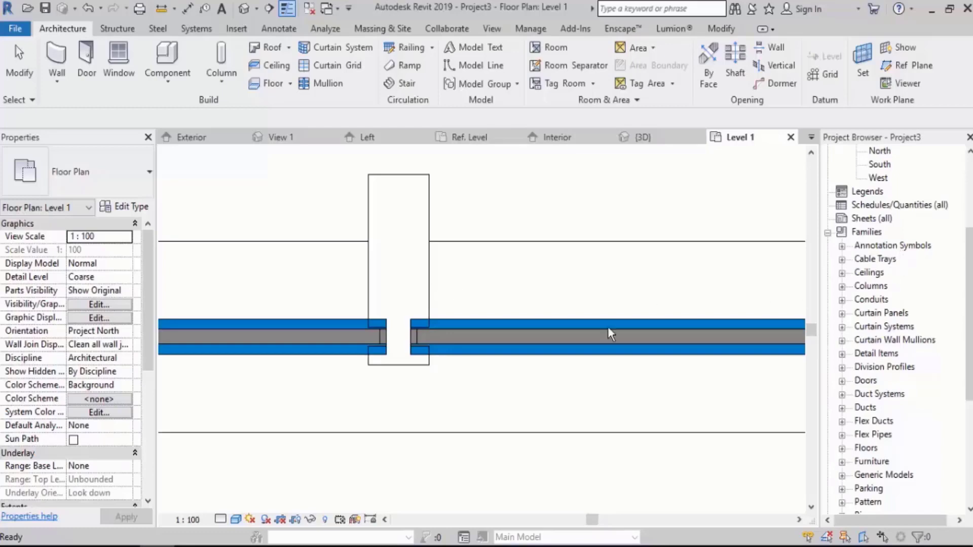
scroll(902, 350, "down", 4)
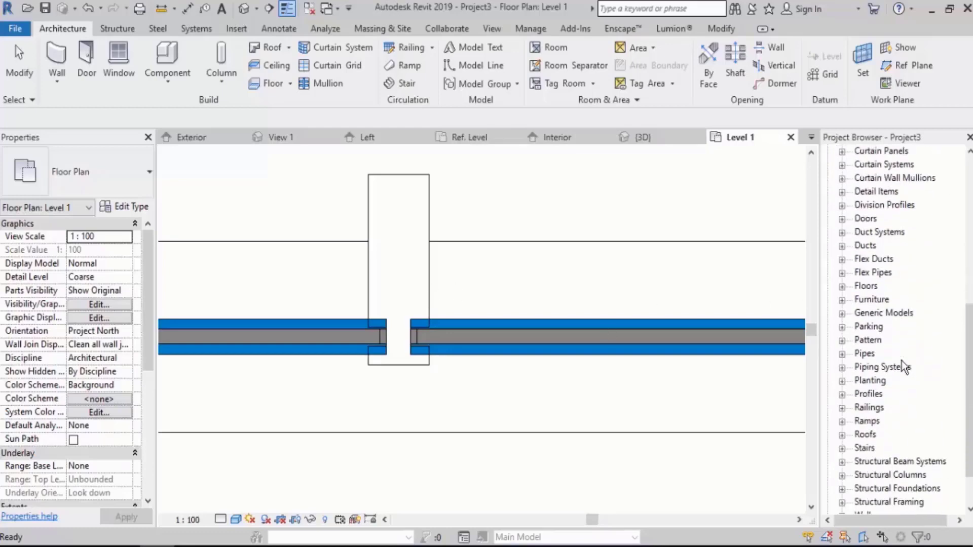
scroll(901, 361, "down", 2)
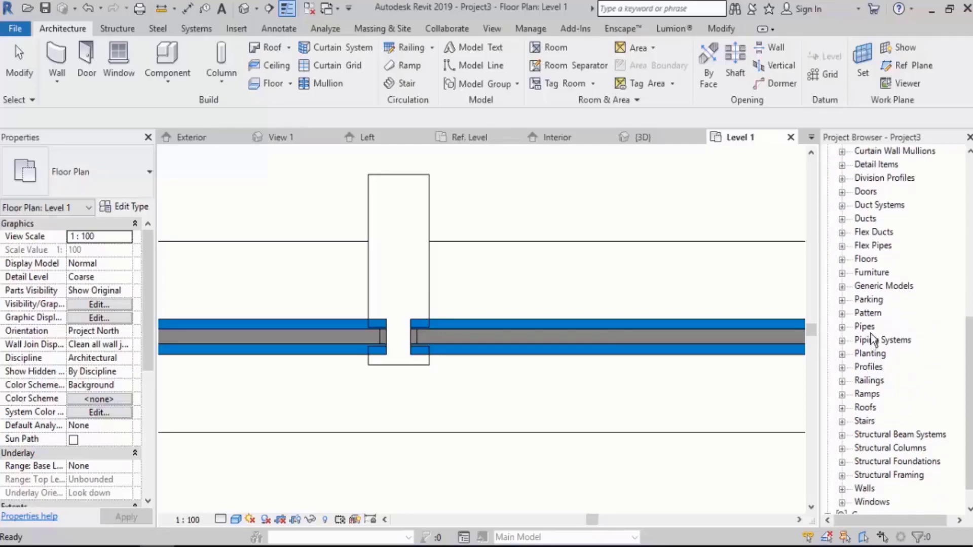
left_click(842, 367)
scroll(862, 395, "down", 4)
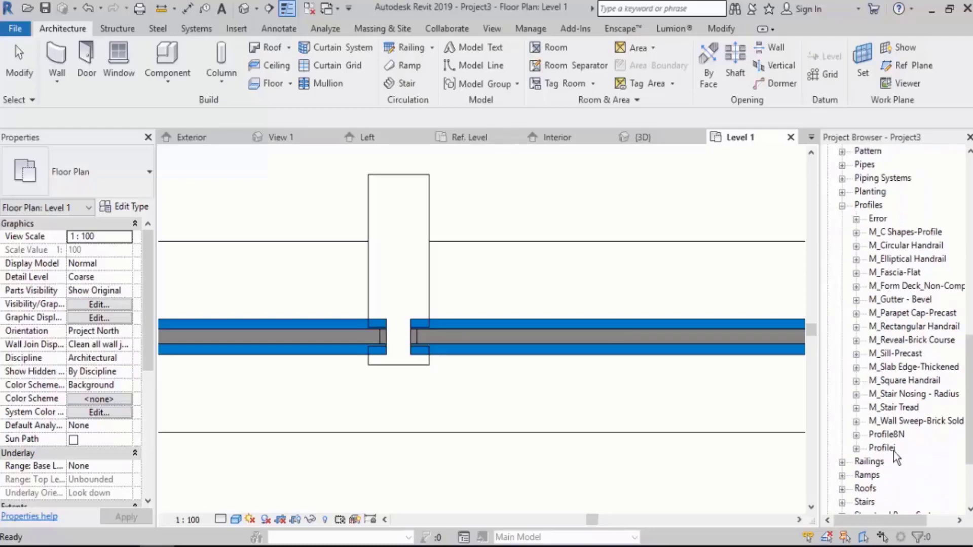
left_click(886, 451)
right_click(886, 451)
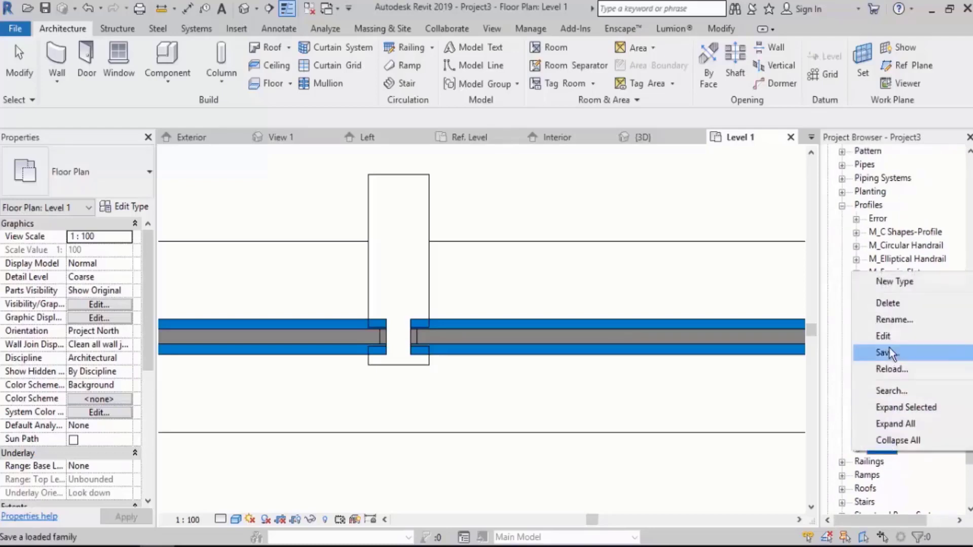
left_click(891, 334)
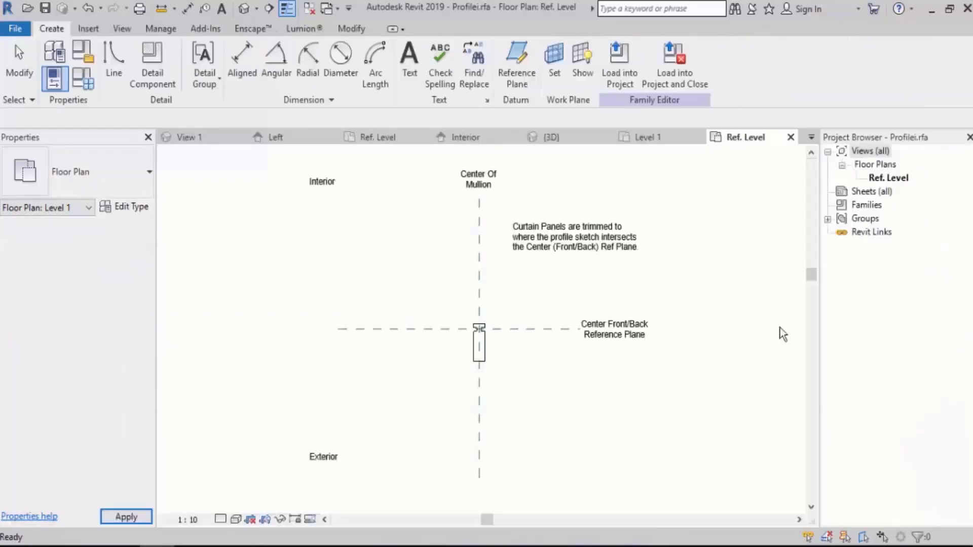
Check the height of the side notch in the mullion profile.
scroll(497, 349, "up", 5)
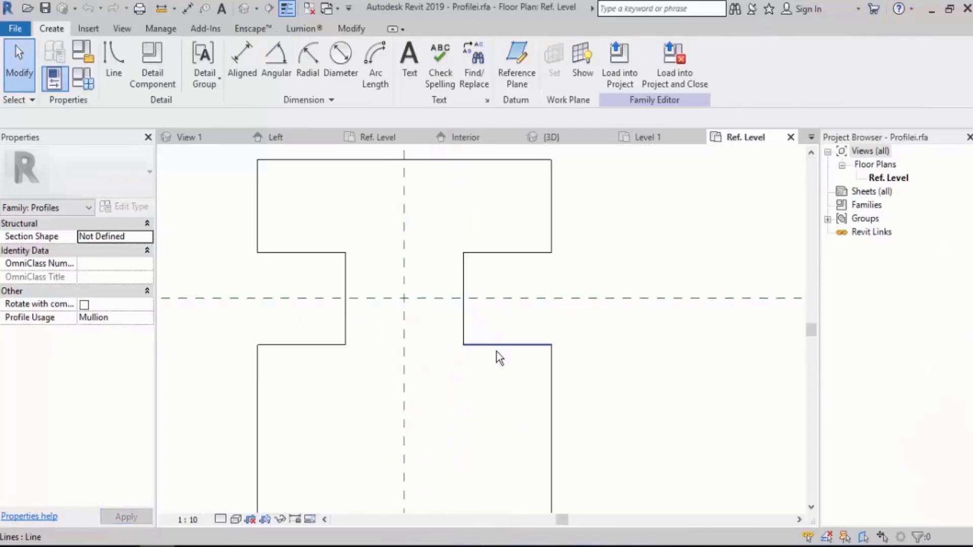
left_click(497, 347)
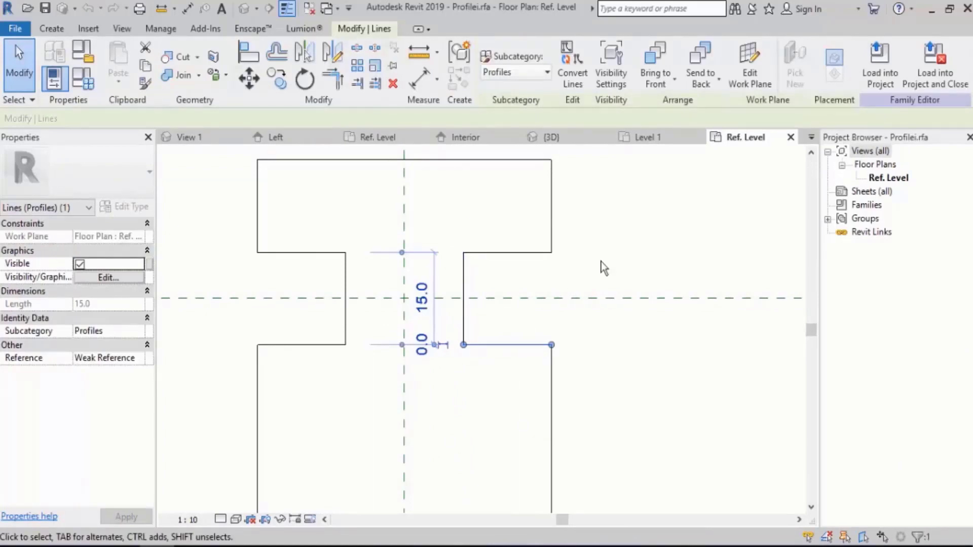
left_click(629, 251)
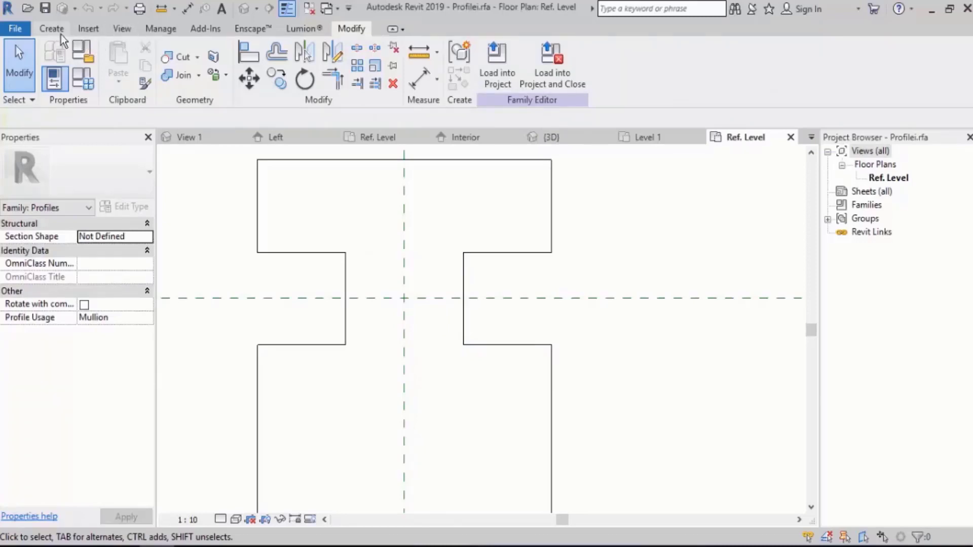
Add an aligned dimension from the notch's upper edge through the Center Front/Back reference plane to its lower edge.
left_click(88, 49)
left_click(55, 32)
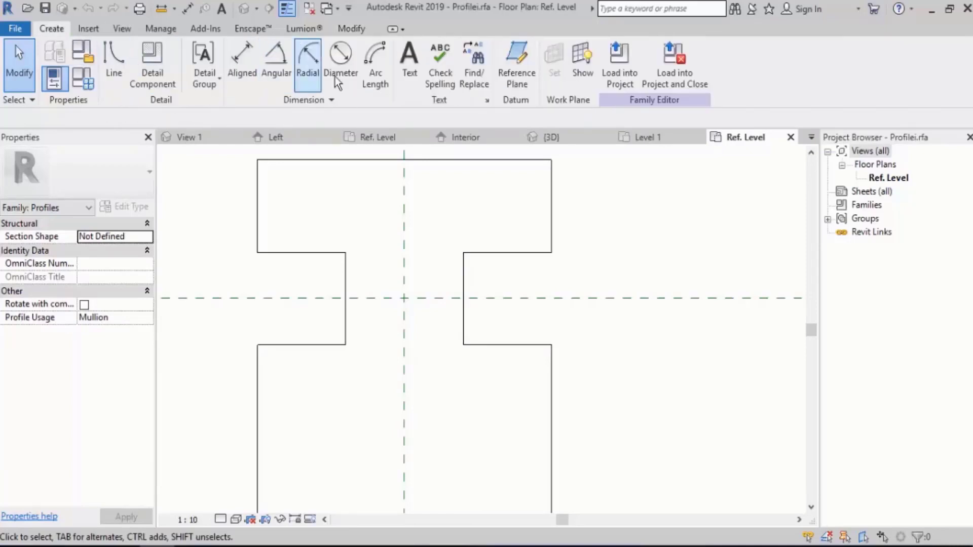
left_click(238, 65)
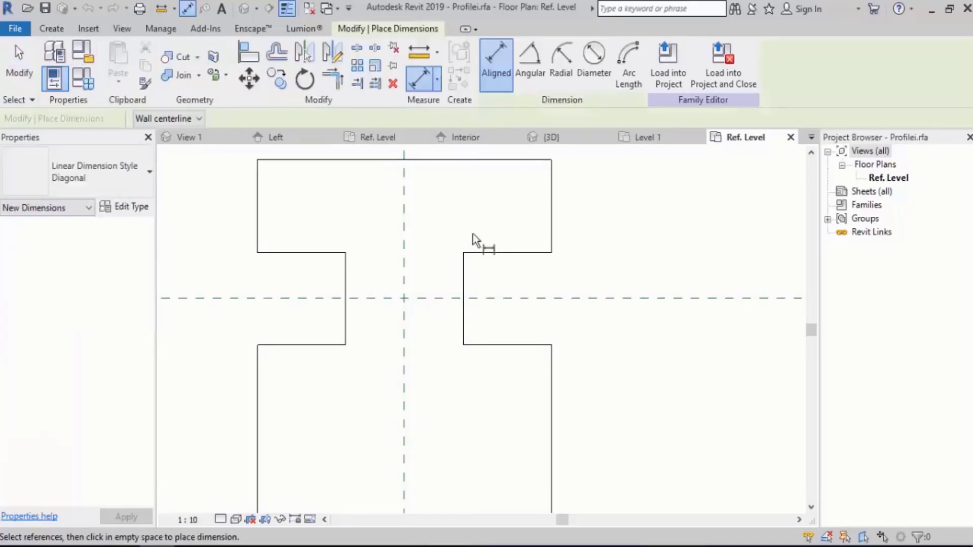
left_click(493, 253)
left_click(510, 299)
left_click(466, 344)
scroll(408, 304, "down", 3)
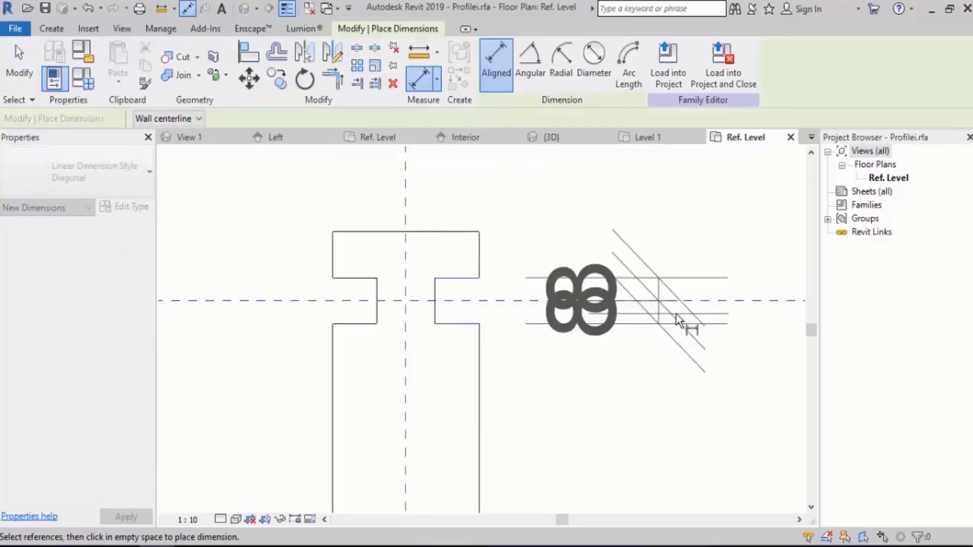
left_click(643, 325)
Set the profile view's scale to 1:2 and end dimensioning.
left_click(188, 519)
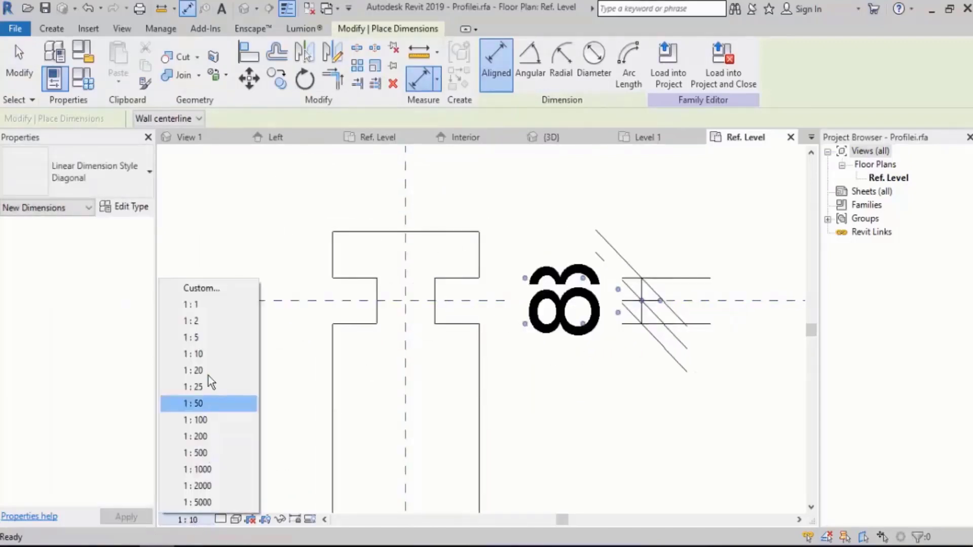
left_click(205, 321)
scroll(421, 350, "down", 2)
scroll(420, 346, "down", 1)
key("Escape")
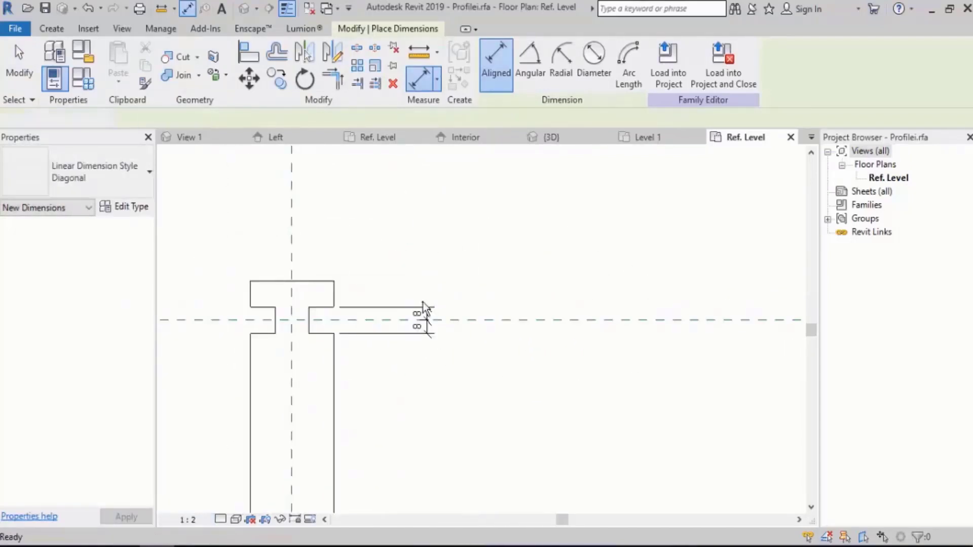
Apply an equality constraint to the notch dimension so both edges stay centered on the Center Front/Back reference plane.
left_click(425, 309)
scroll(530, 339, "down", 3)
scroll(540, 341, "down", 2)
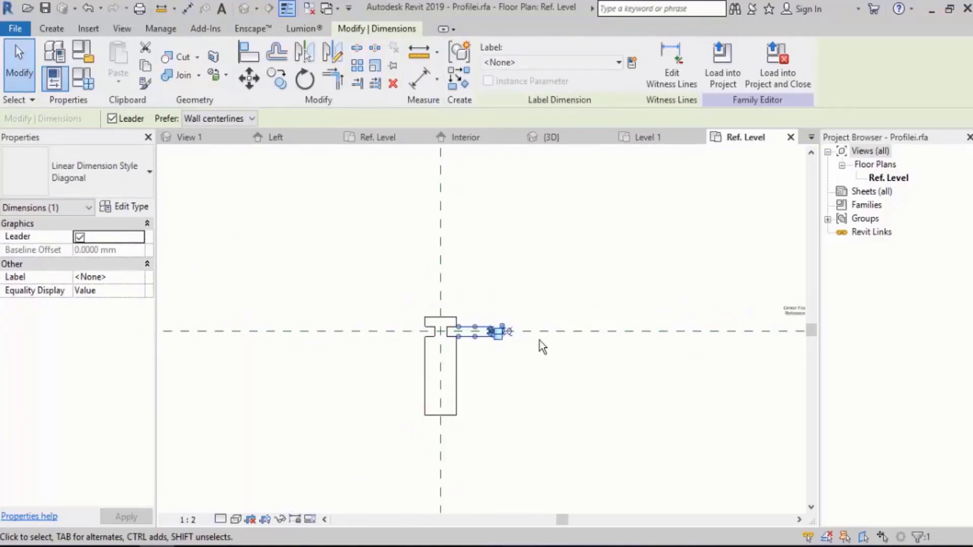
scroll(512, 330, "up", 6)
left_click(521, 305)
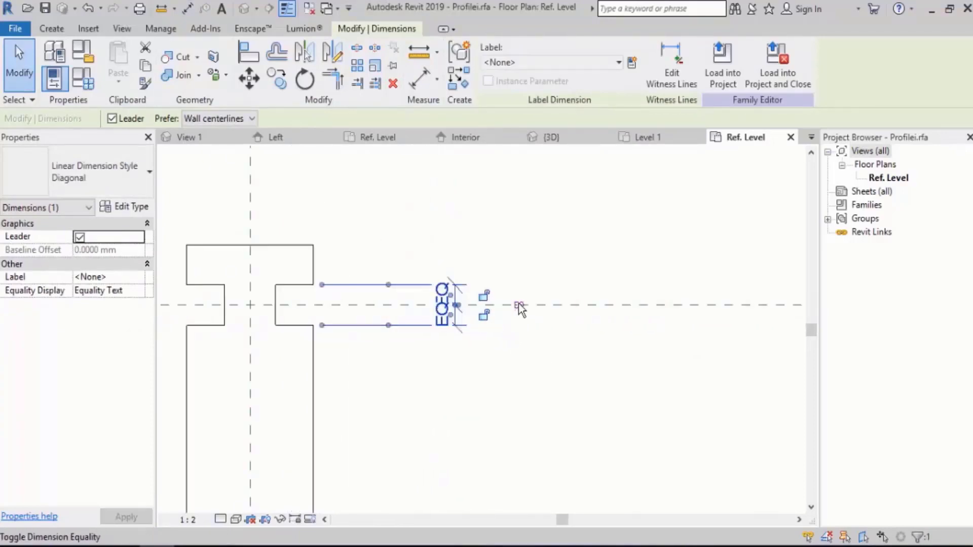
scroll(507, 380, "down", 2)
key("Escape")
scroll(307, 309, "up", 3)
scroll(306, 309, "up", 1)
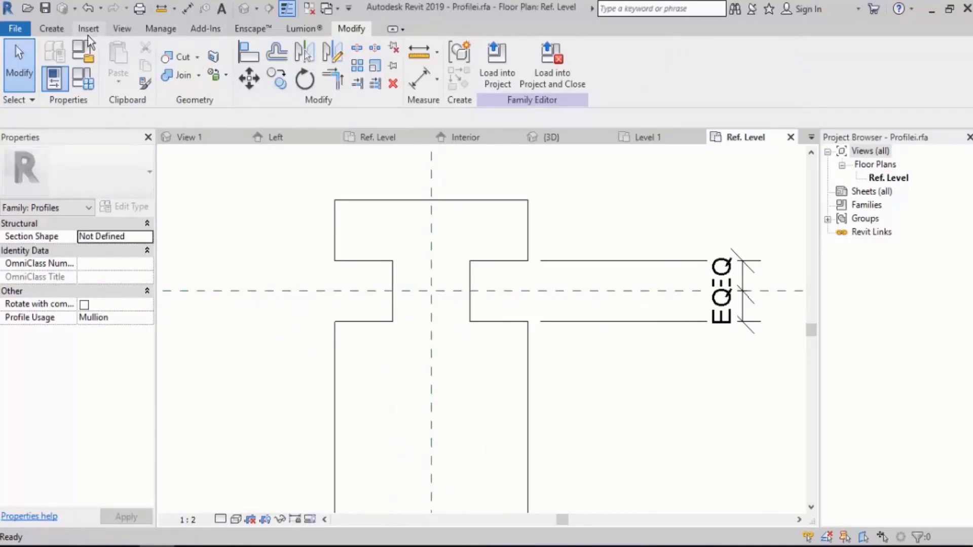
Add an aligned dimension across the left notch's edges through the Center Front/Back reference plane and apply an equality constraint to it.
left_click(51, 28)
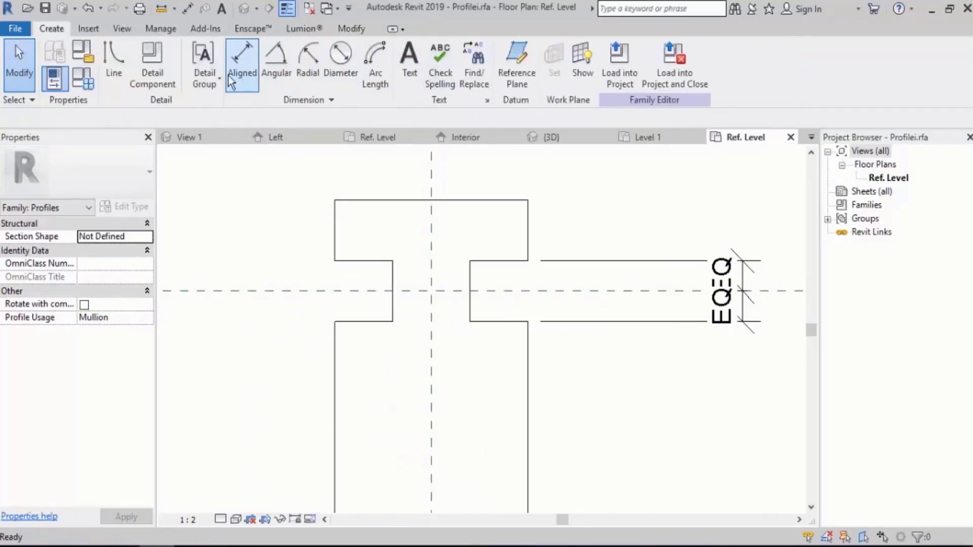
left_click(245, 68)
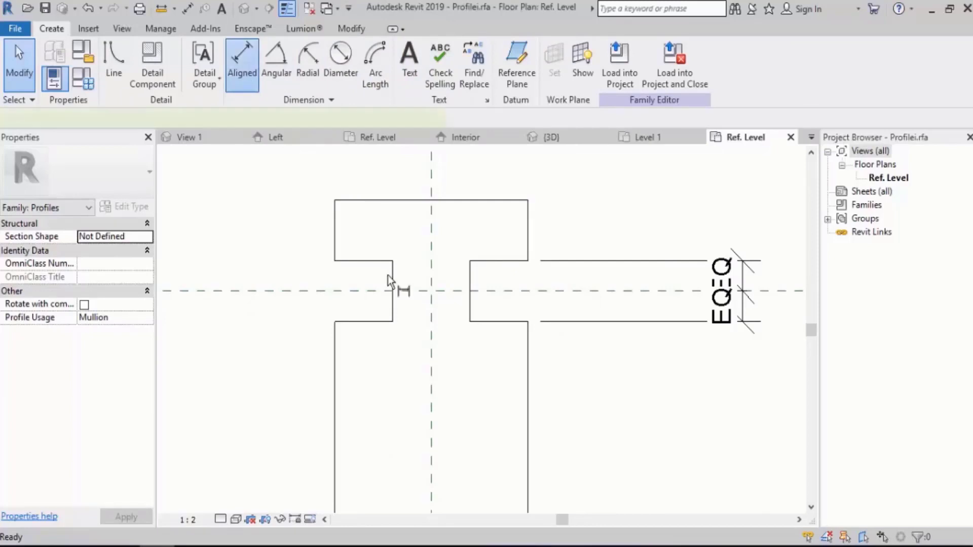
left_click(371, 262)
left_click(358, 291)
left_click(358, 324)
scroll(311, 334, "down", 1)
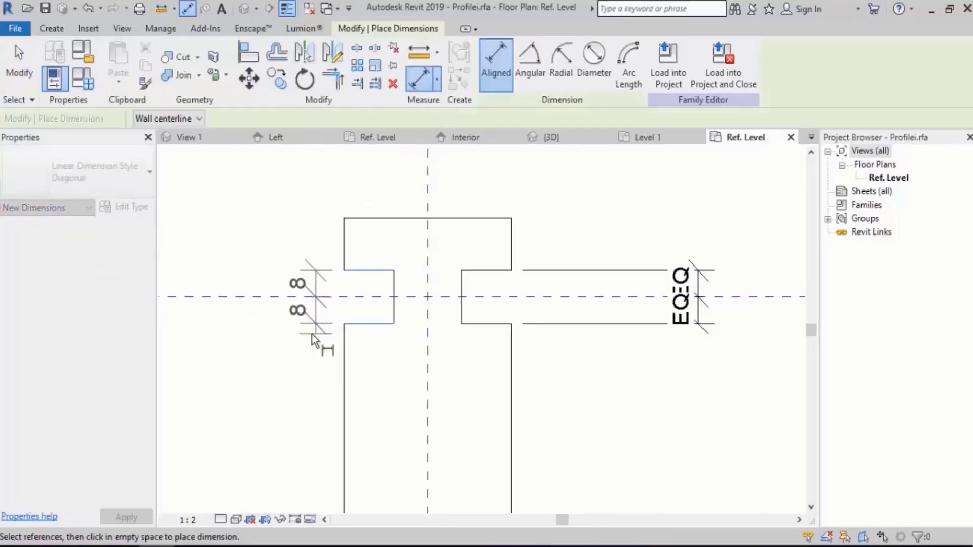
left_click(312, 333)
left_click(212, 297)
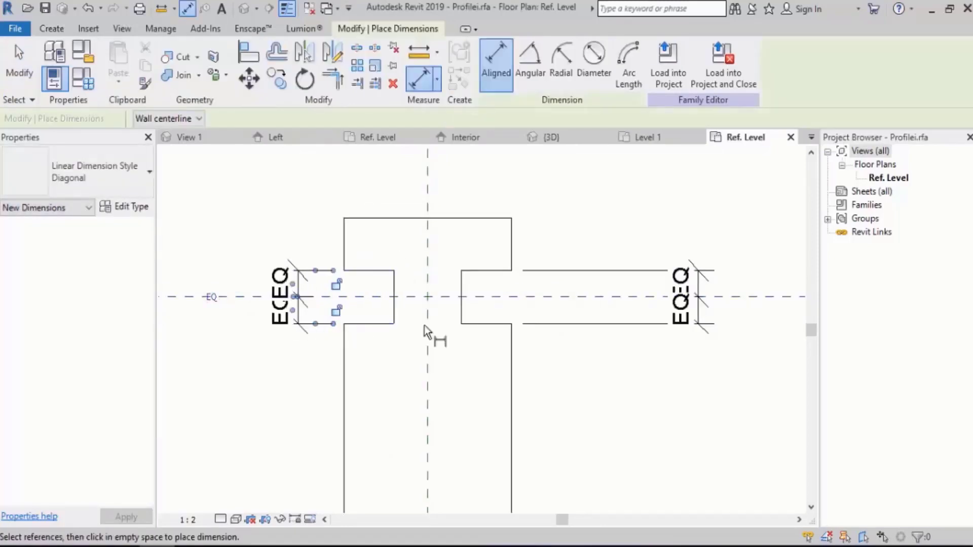
Dimension the overall height of the right notch and of the left notch, edge to edge, and end dimensioning.
left_click(485, 271)
left_click(485, 324)
left_click(586, 342)
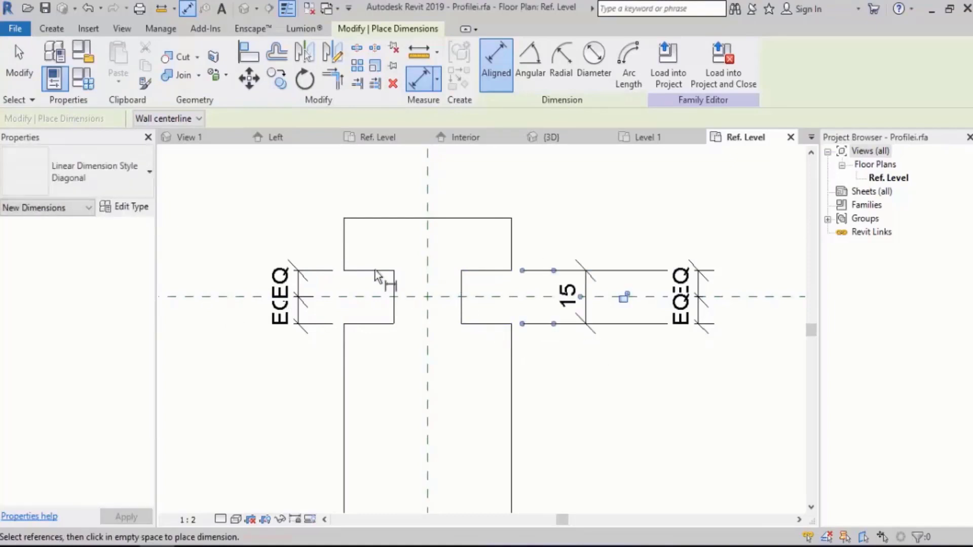
left_click(370, 271)
left_click(370, 323)
left_click(203, 349)
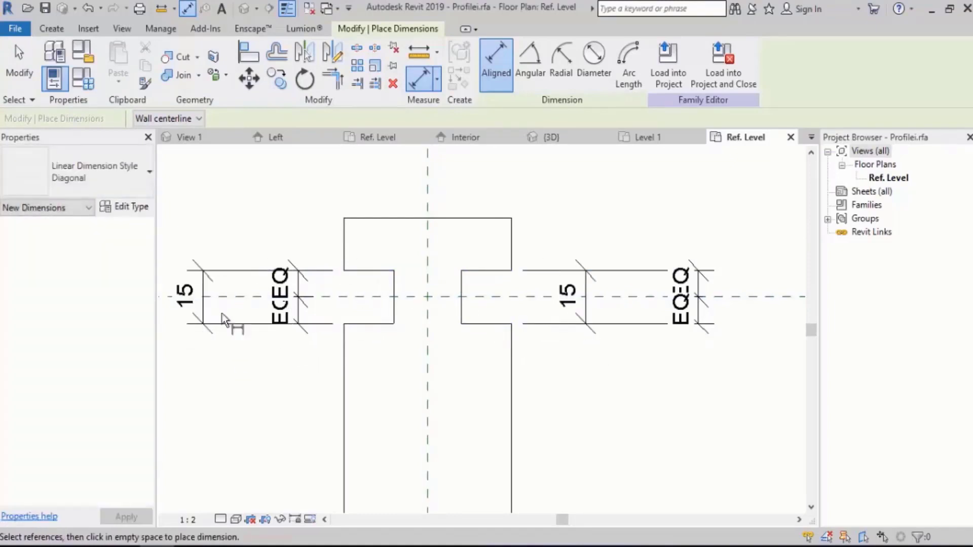
key("Escape")
key("Escape")
Label both overall notch dimensions with a new family type parameter named Total Thickness.
left_click(204, 294)
left_click(588, 281, "ctrl")
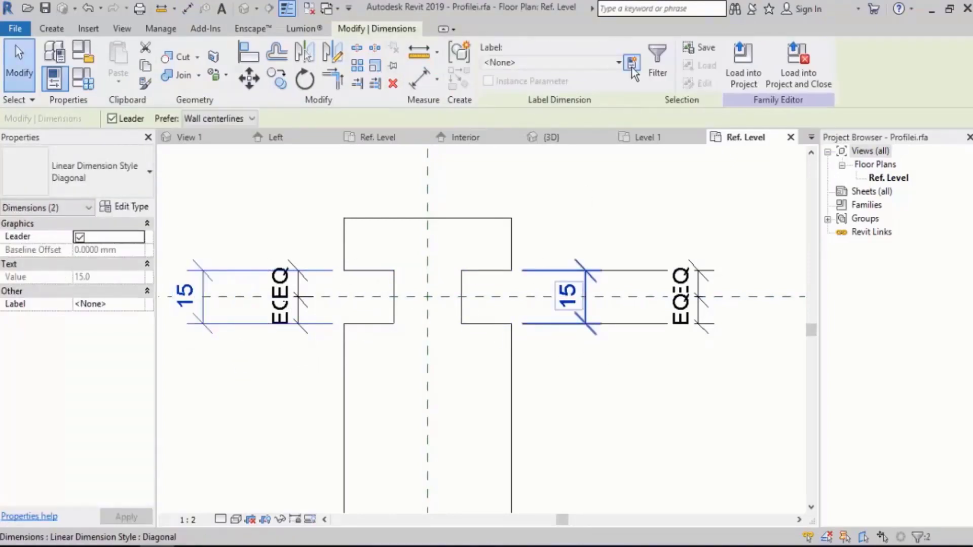
left_click(631, 64)
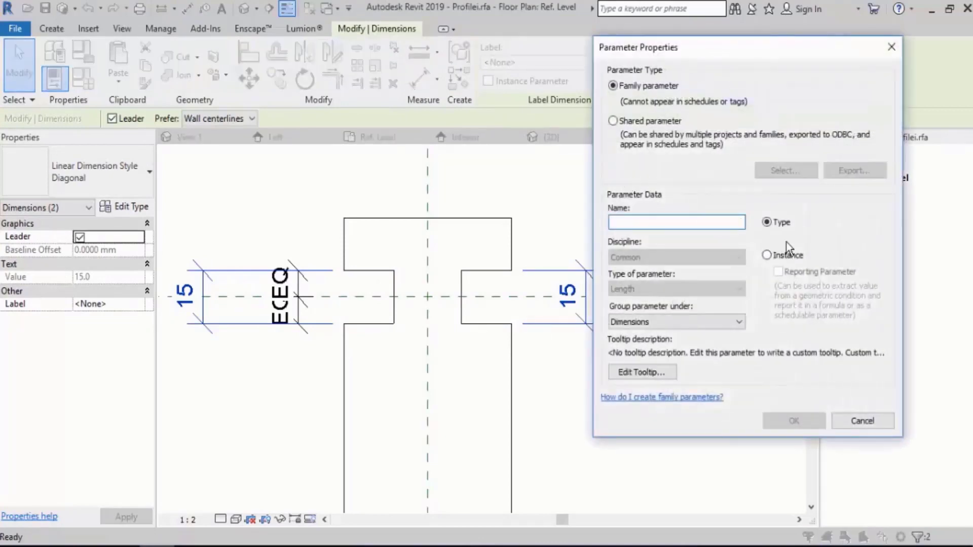
type("Tota")
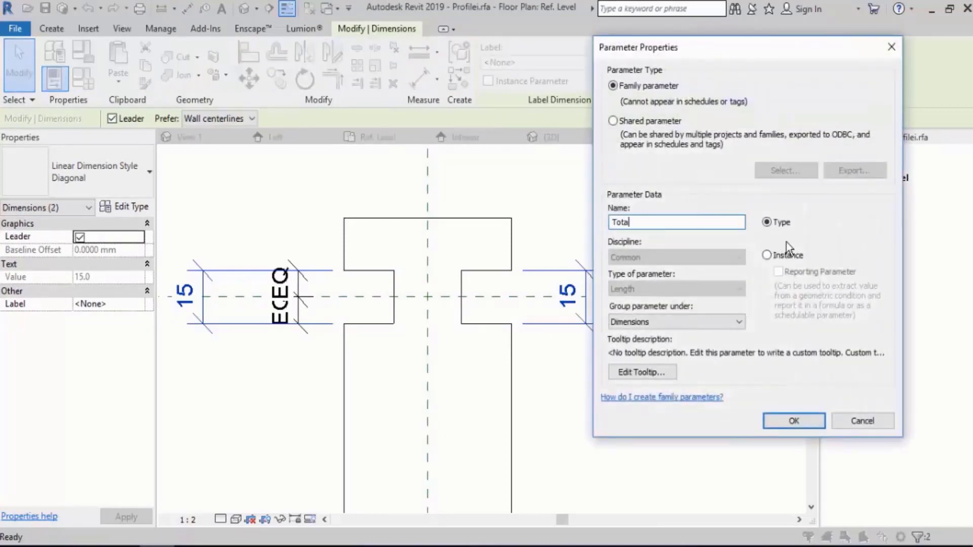
type("l Thickness")
key("Return")
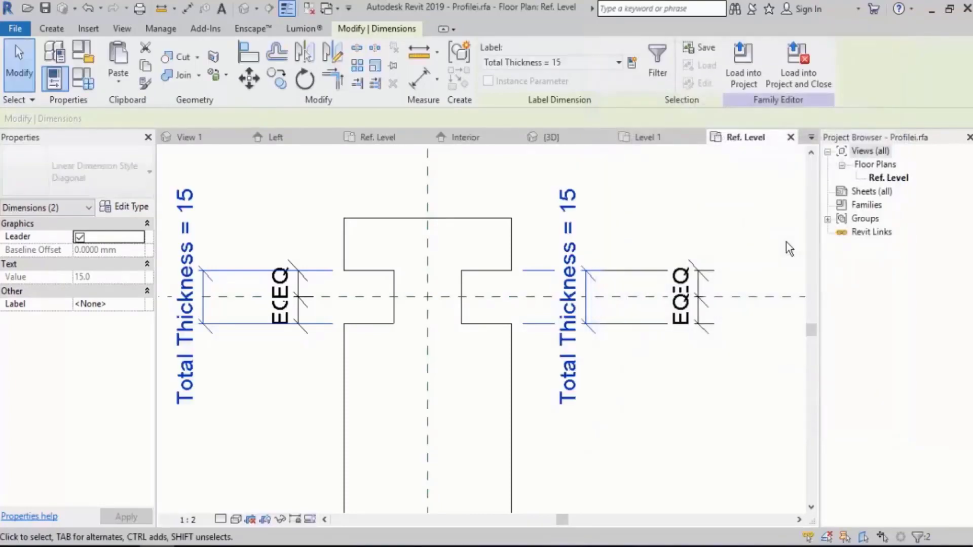
left_click(670, 209)
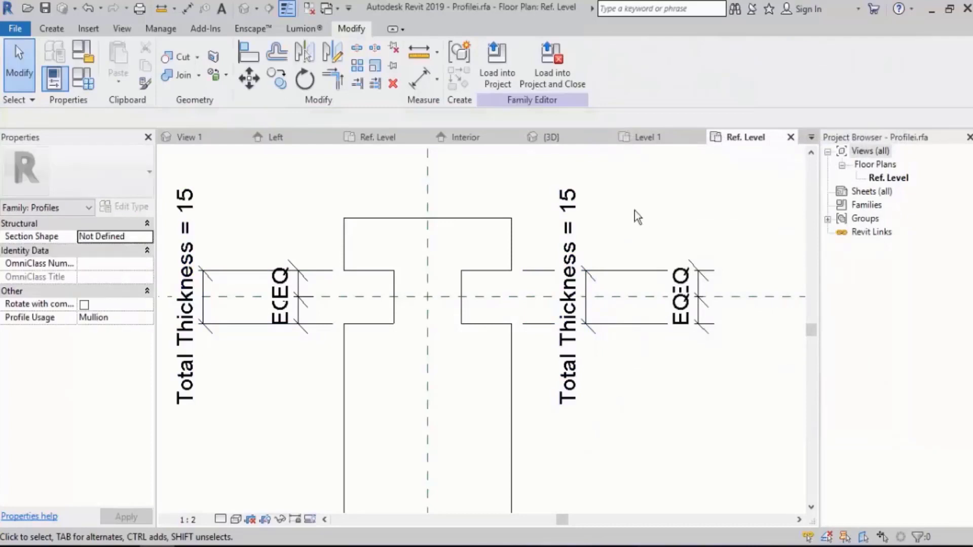
middle_click_drag(619, 245, 615, 216)
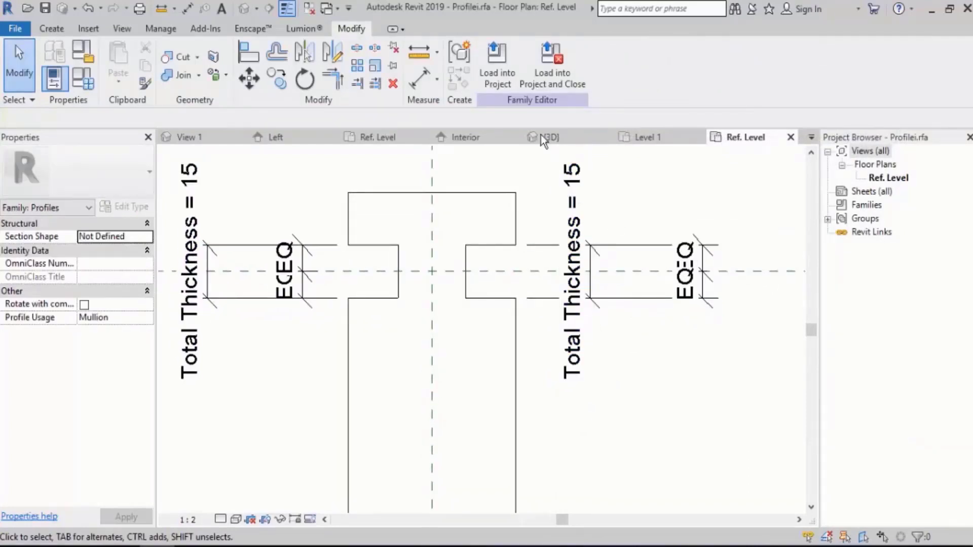
Load the edited Profilei family into Project3.
left_click(496, 76)
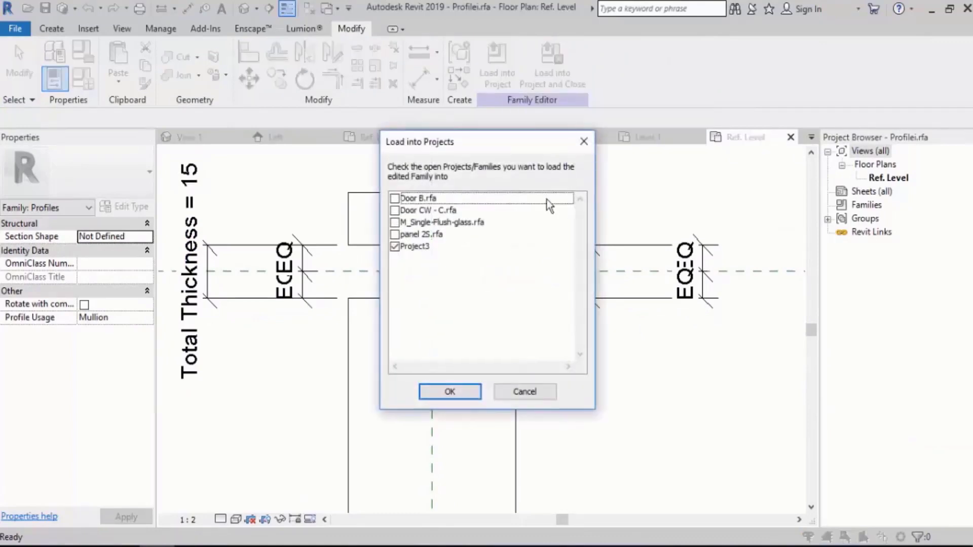
left_click(450, 393)
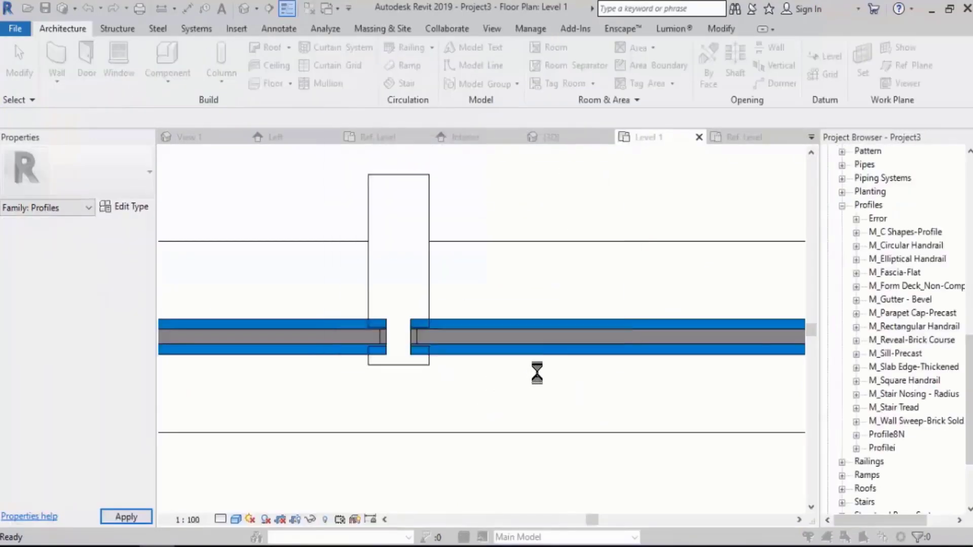
left_click(456, 233)
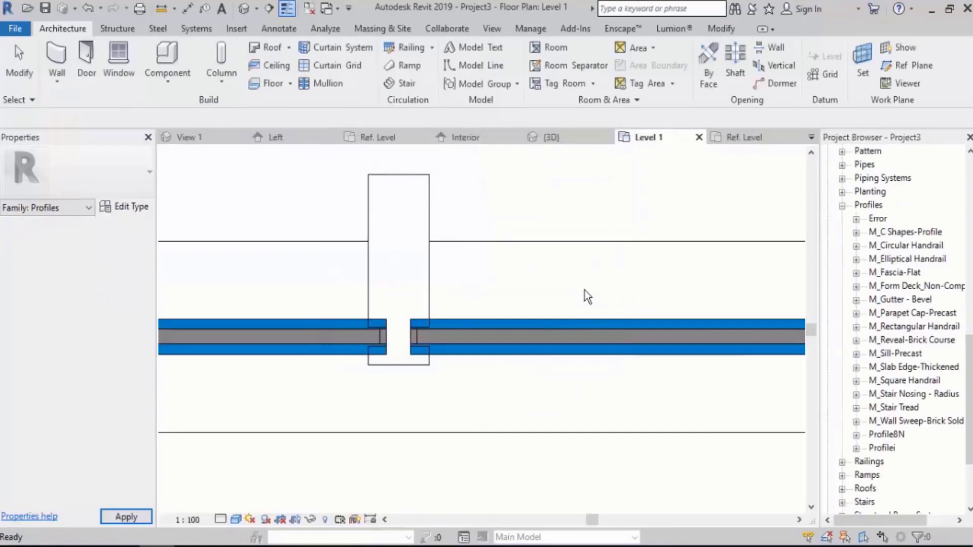
left_click(857, 449)
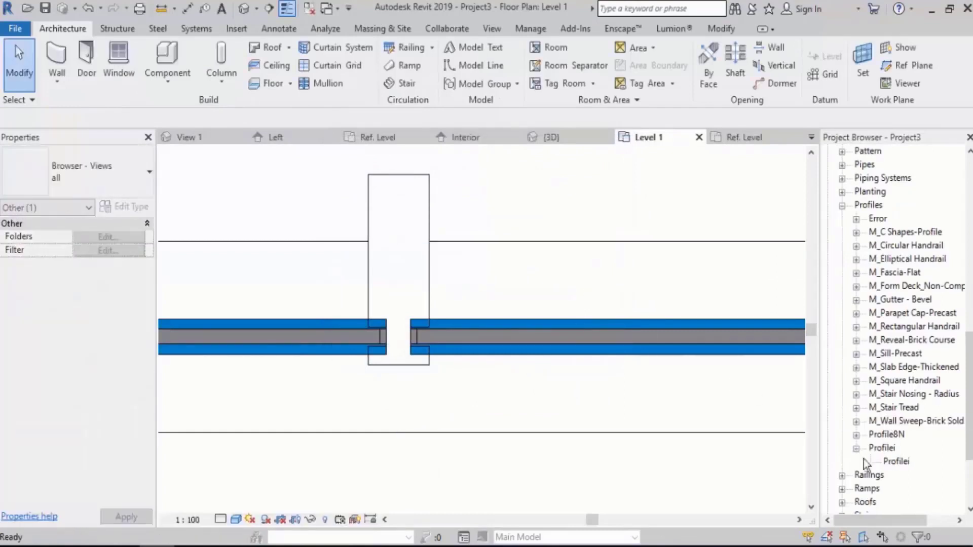
left_click(898, 461)
left_click(883, 448)
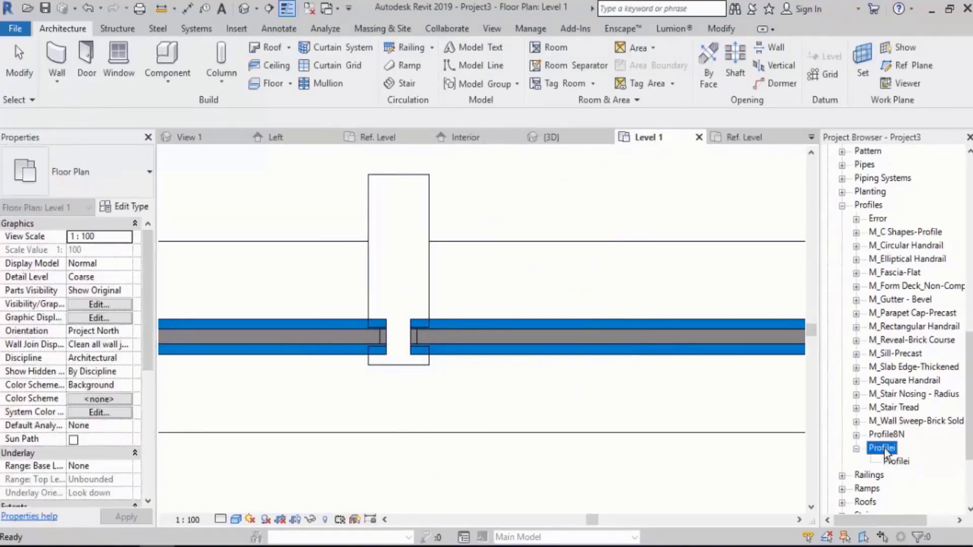
left_click(894, 465)
left_click(883, 448)
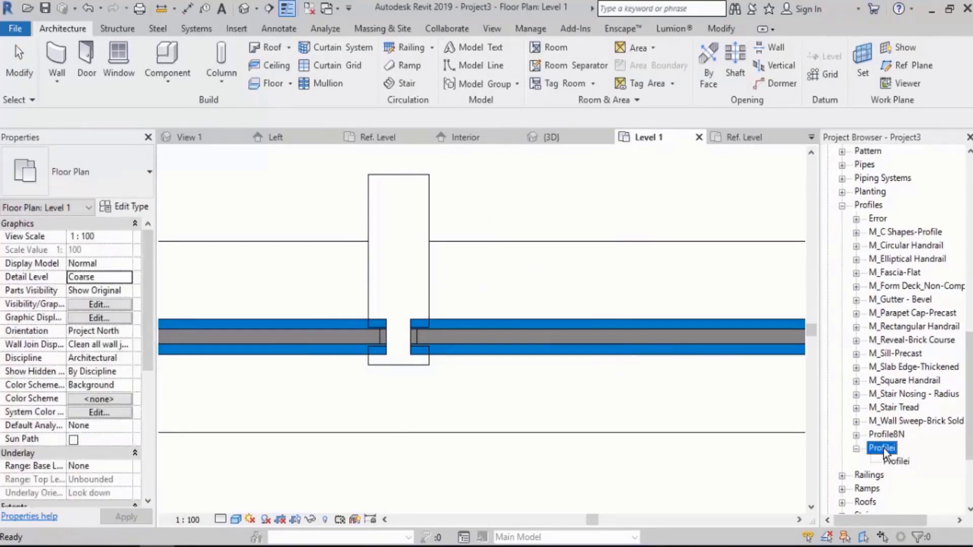
right_click(883, 448)
left_click(892, 278)
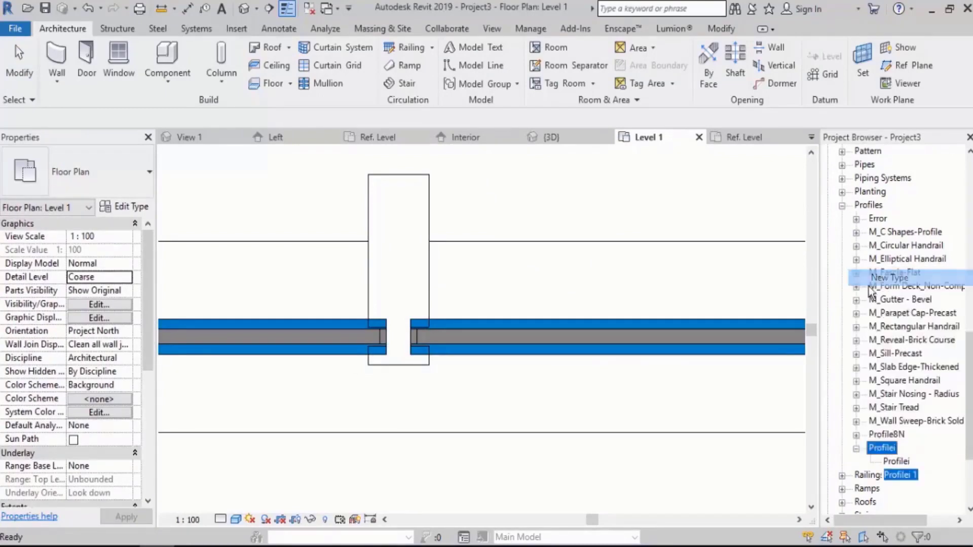
key("Return")
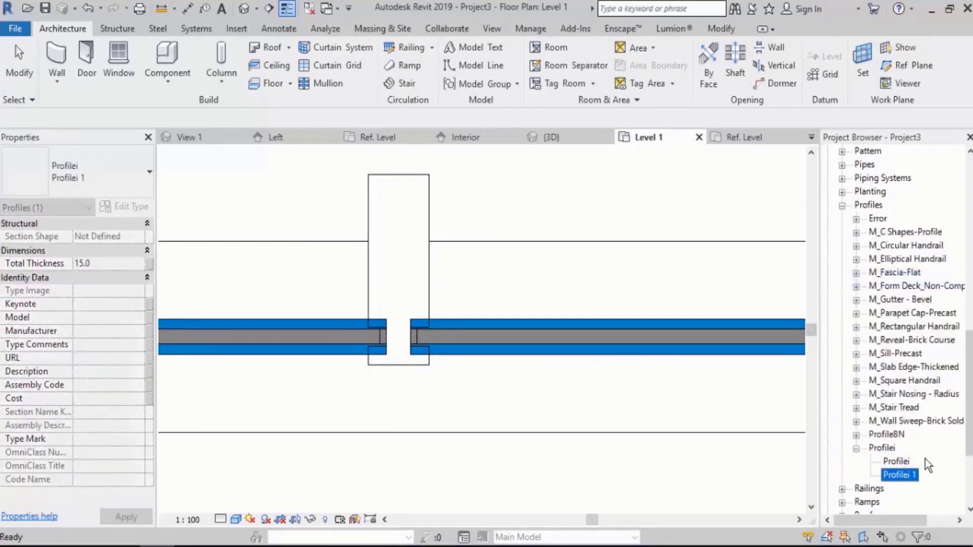
double_click(905, 474)
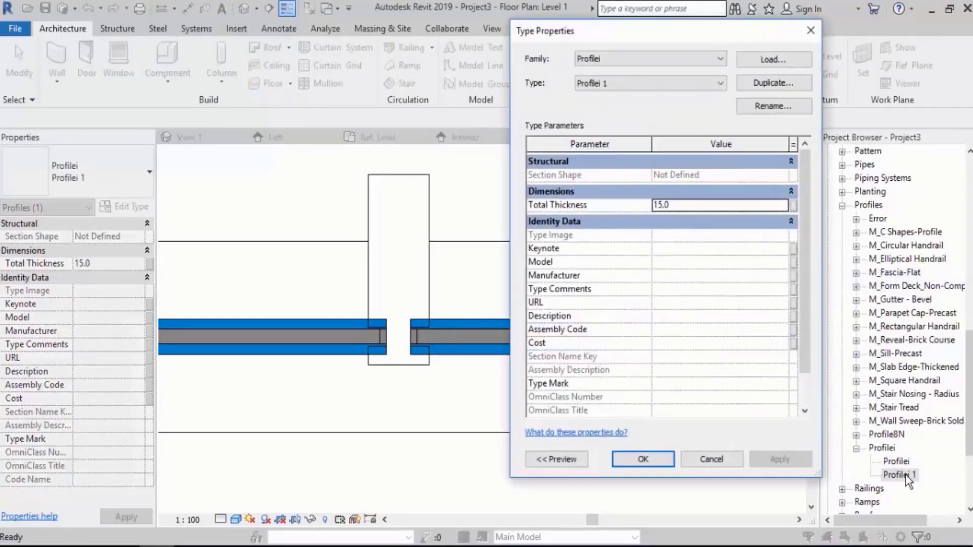
left_click(683, 206)
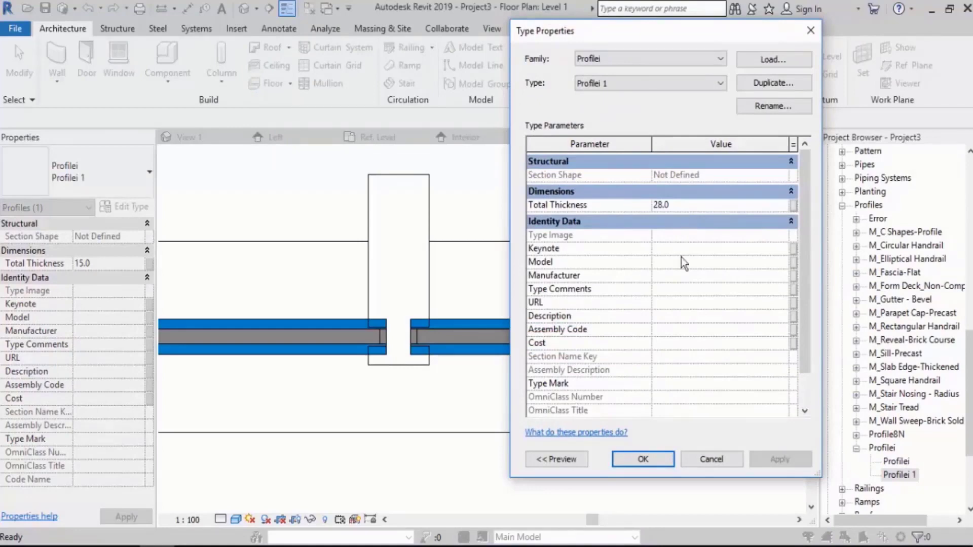
left_click(760, 106)
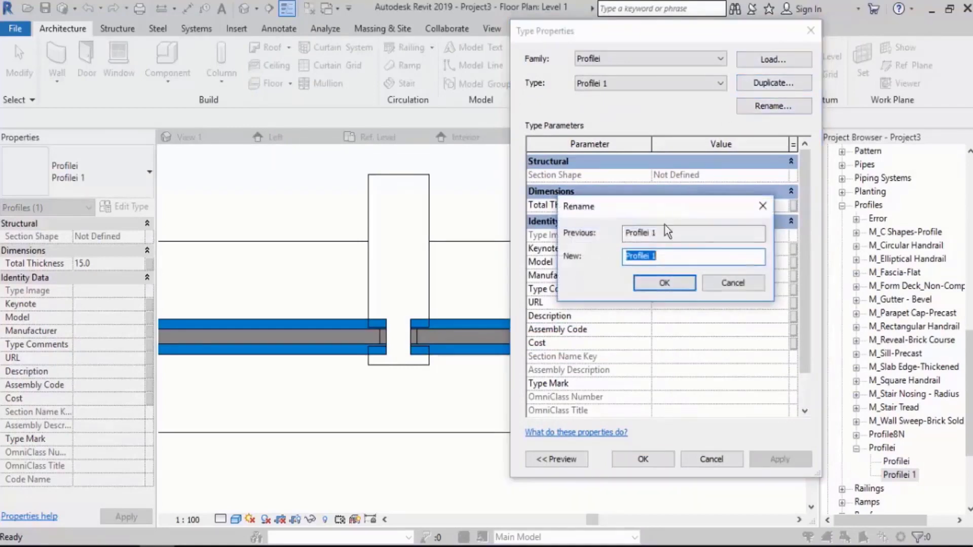
left_click(733, 283)
left_click(722, 457)
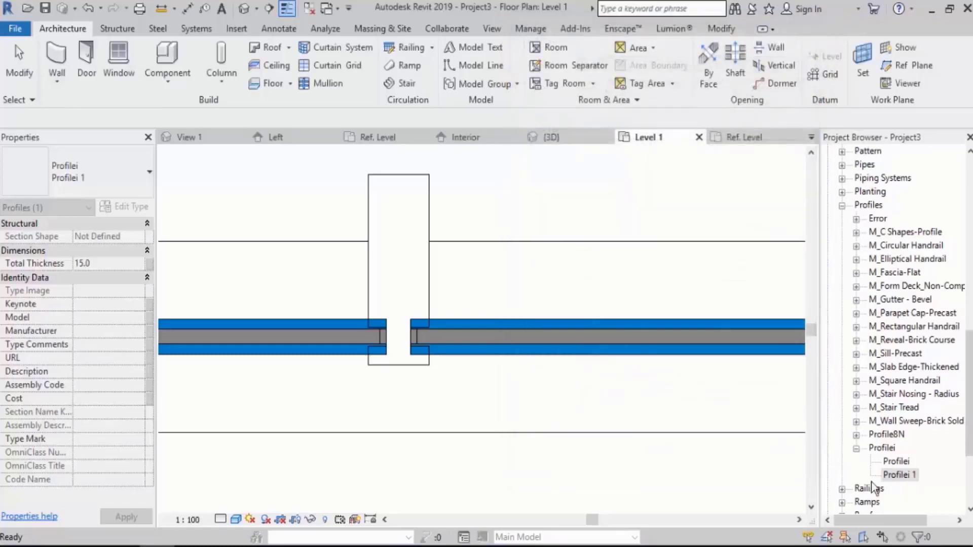
left_click(905, 476)
key("Delete")
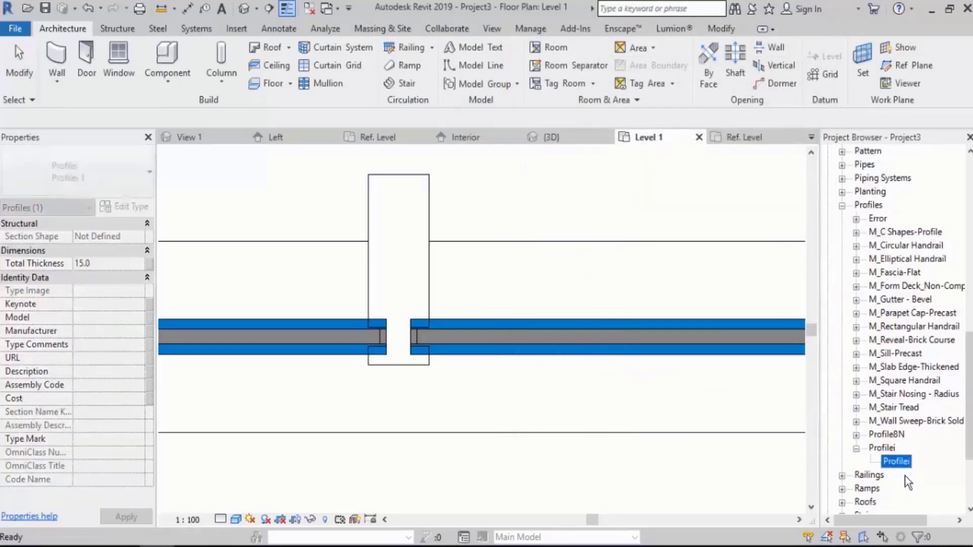
left_click(811, 468)
scroll(481, 348, "down", 5)
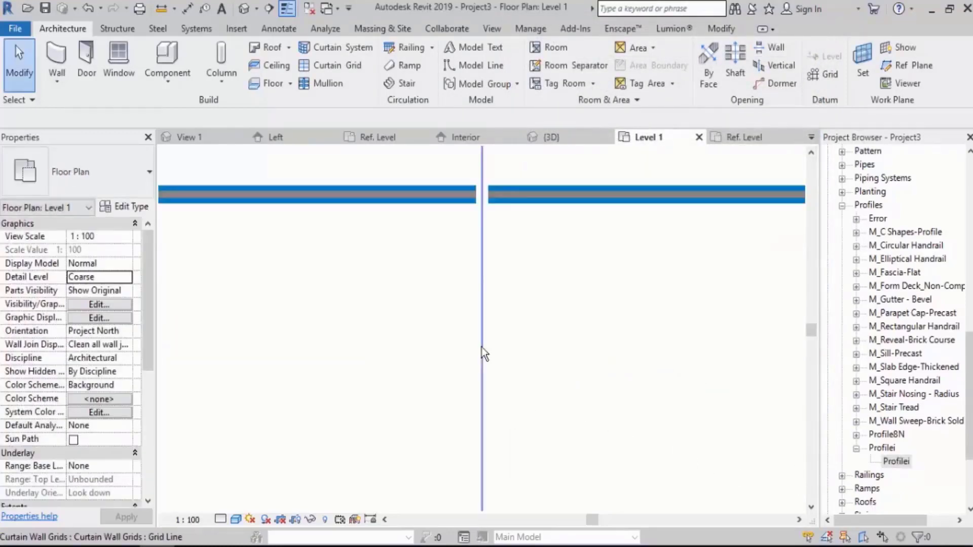
scroll(490, 313, "up", 5)
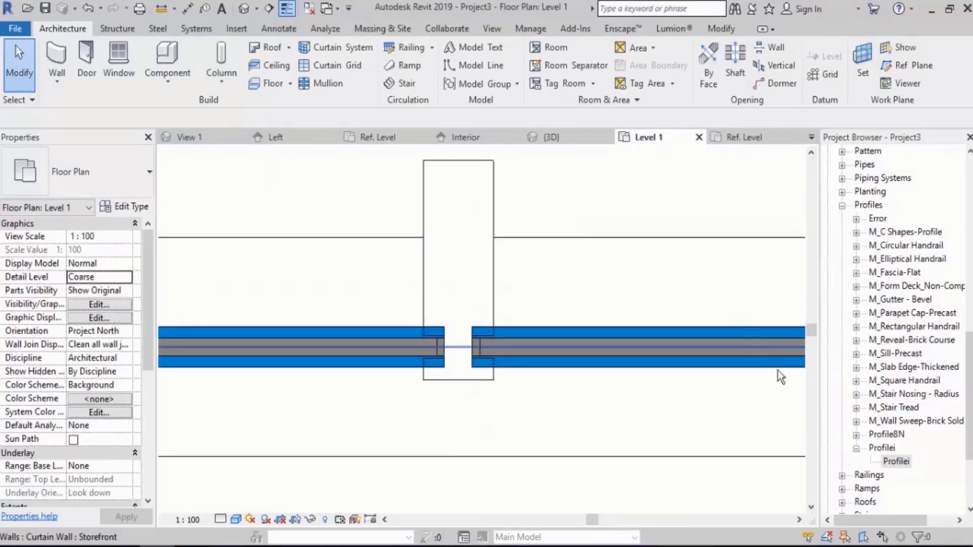
Create a new type of the Profilei profile family in the project and name it Profilei T=28.
left_click(856, 449)
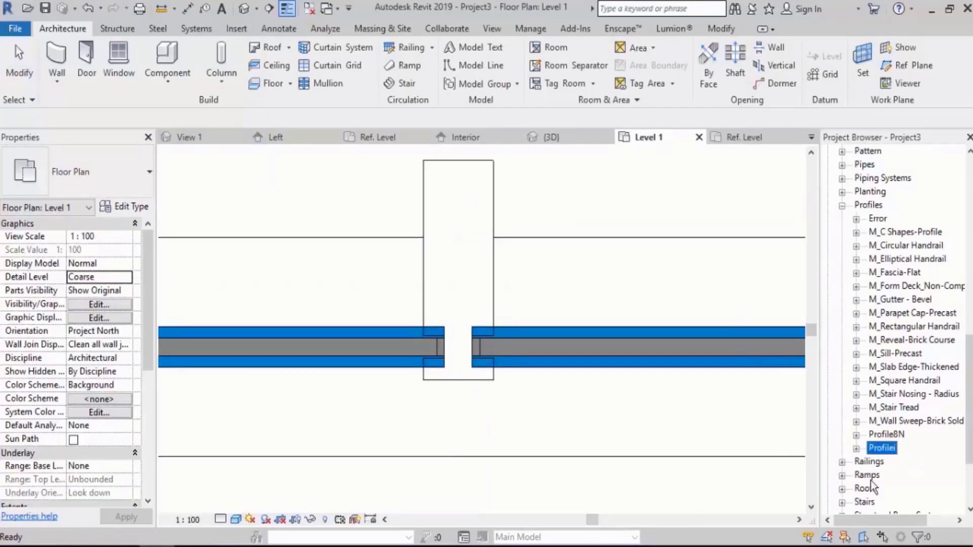
left_click(856, 448)
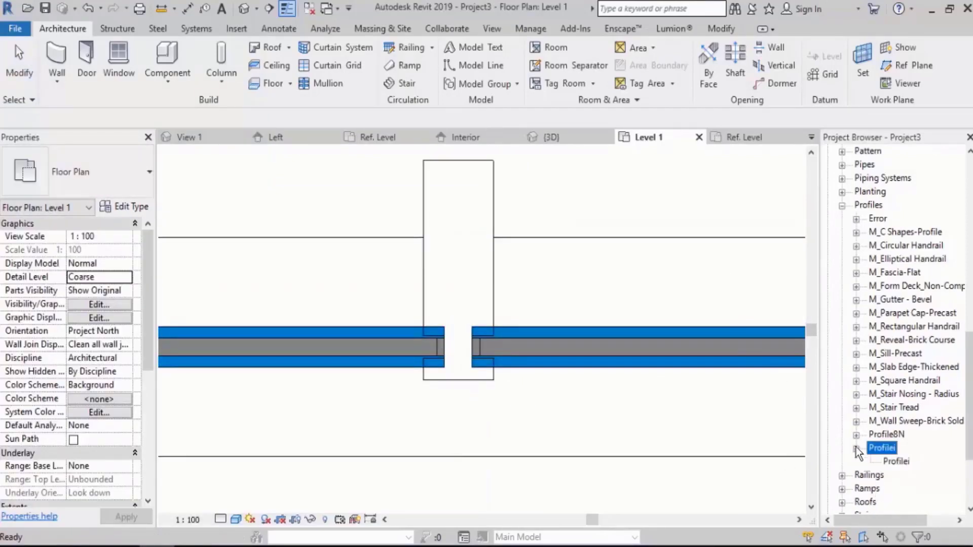
left_click(896, 461)
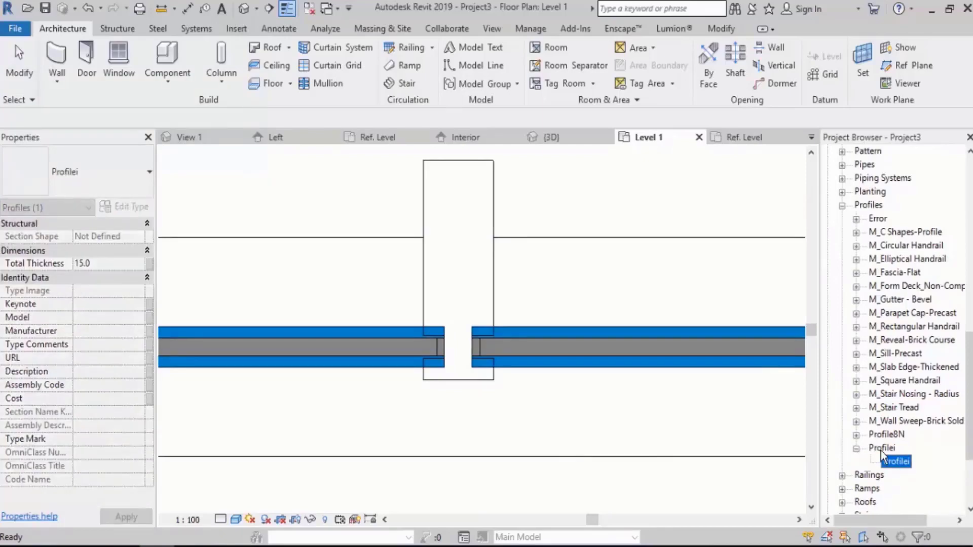
right_click(881, 449)
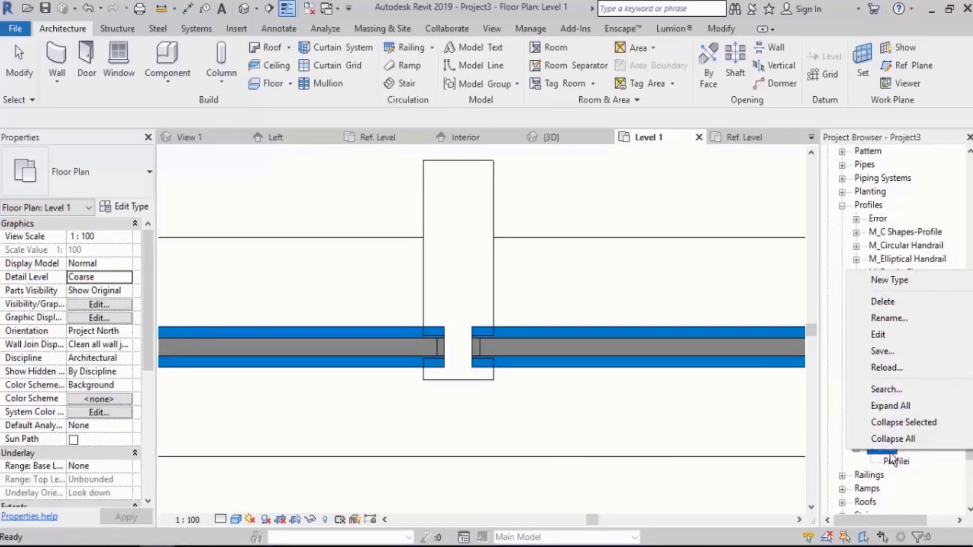
left_click(892, 278)
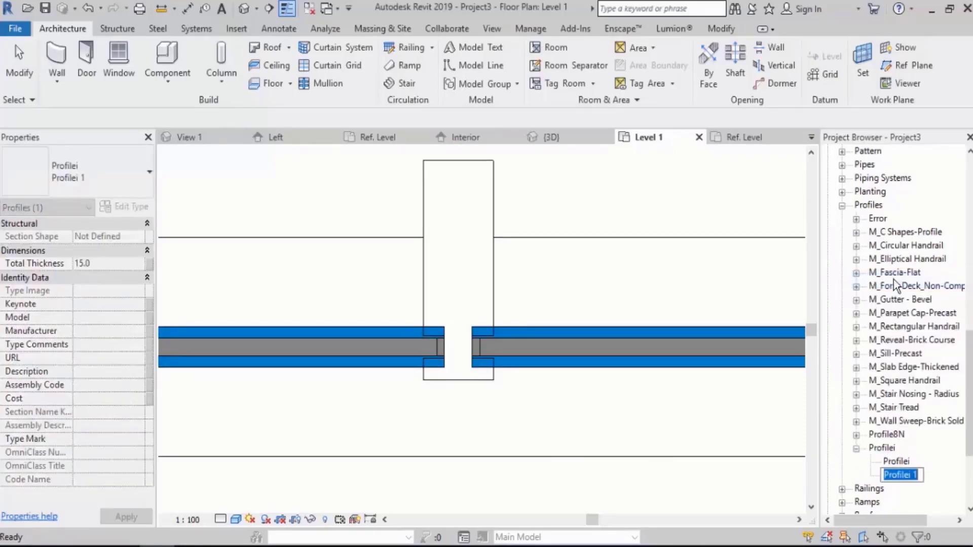
key("Right")
key("BackSpace")
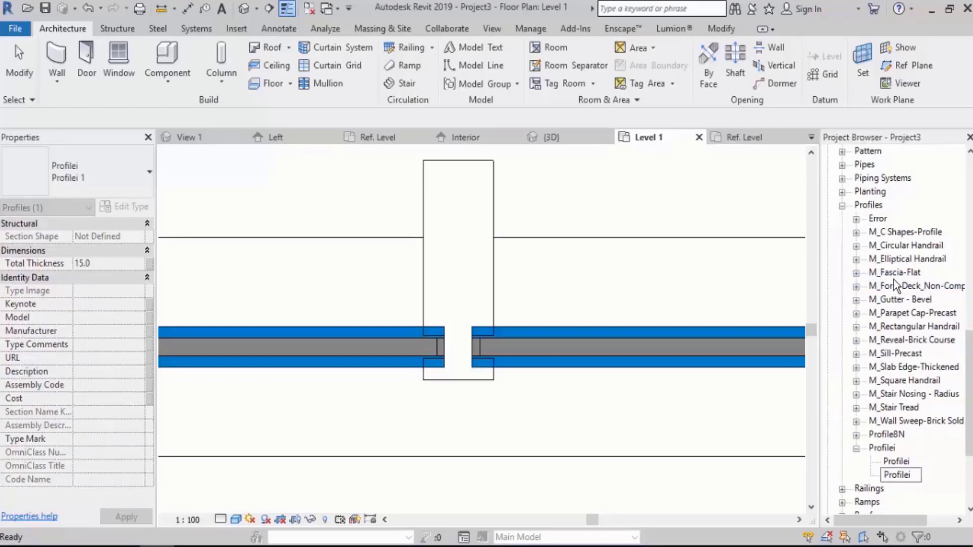
type("T=28")
key("Return")
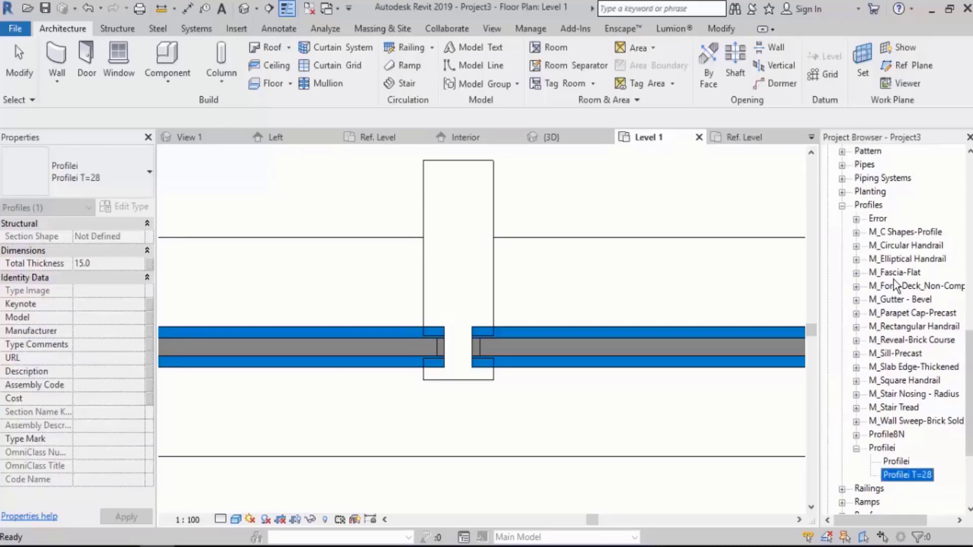
Set the Total Thickness of the Profilei T=28 profile type to 28 mm.
double_click(913, 476)
left_click(683, 207)
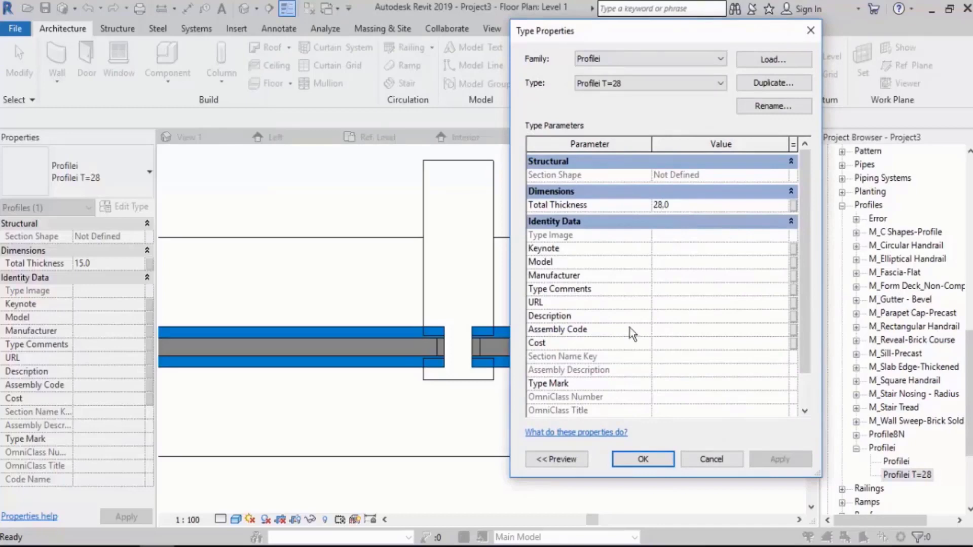
left_click(631, 462)
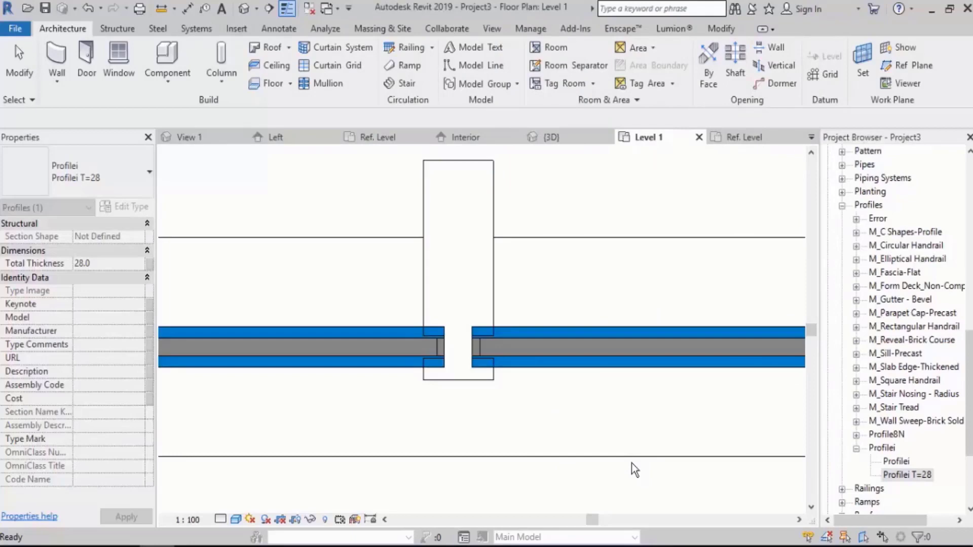
left_click(586, 201)
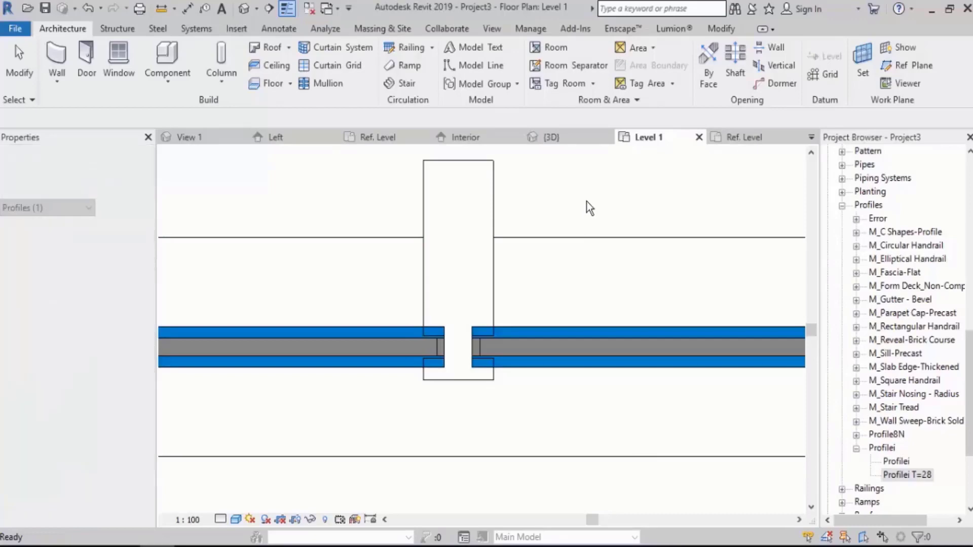
Assign the Profilei : Profilei T=28 profile to the Mullion i type of the vertical mullion between the glass panels.
key("Tab")
left_click(492, 184)
left_click(138, 209)
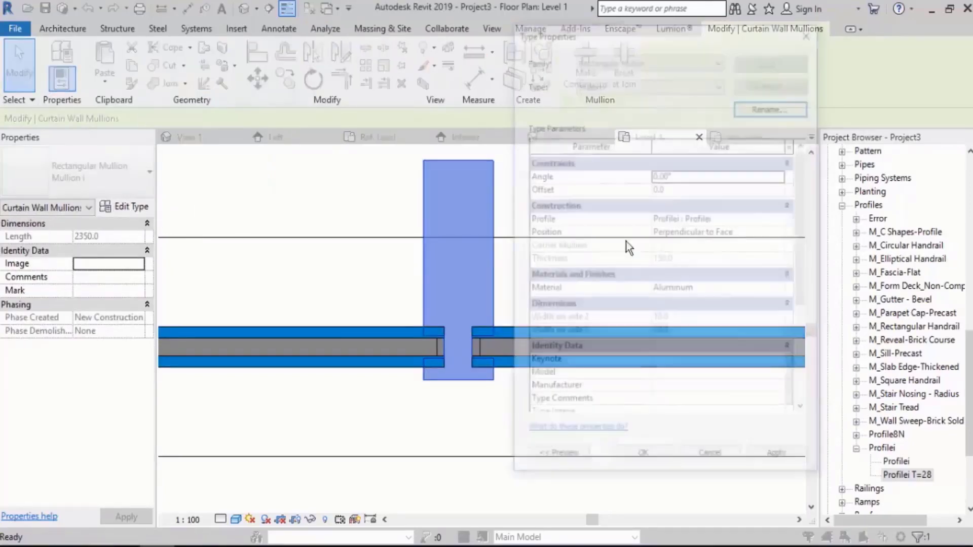
left_click(783, 219)
left_click(783, 219)
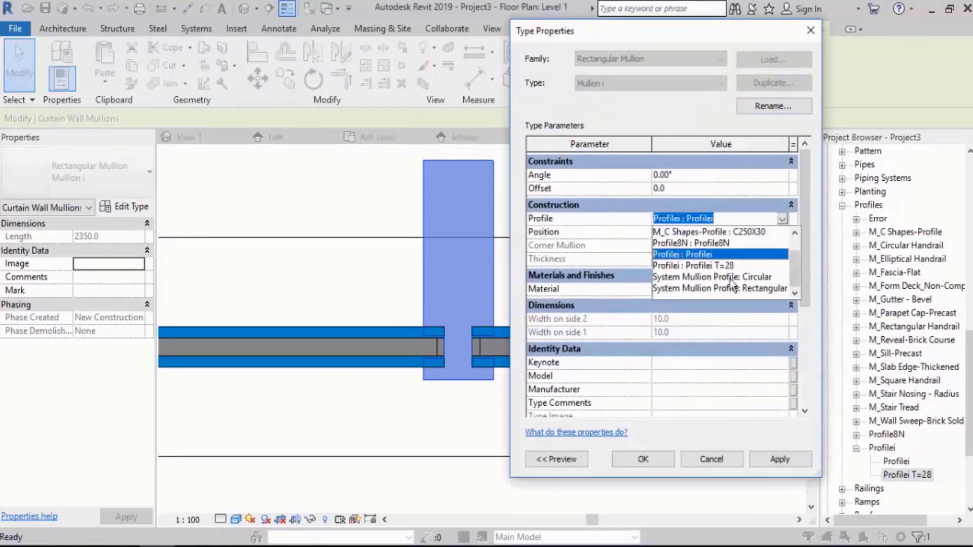
left_click(728, 265)
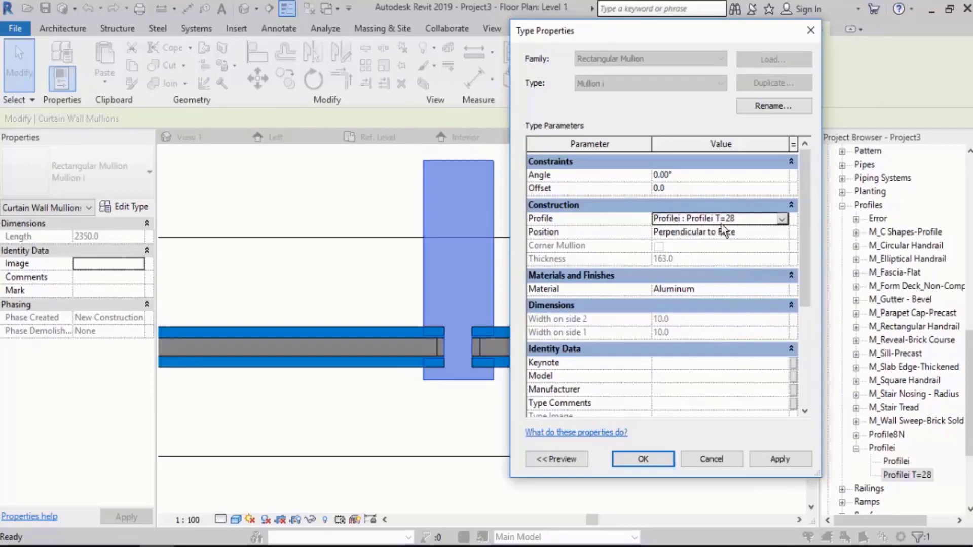
left_click(642, 459)
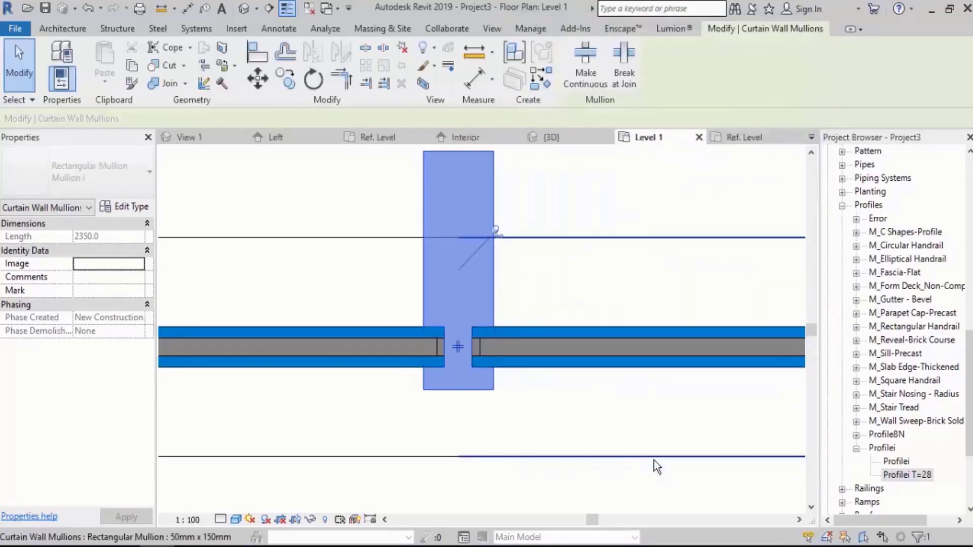
left_click(532, 408)
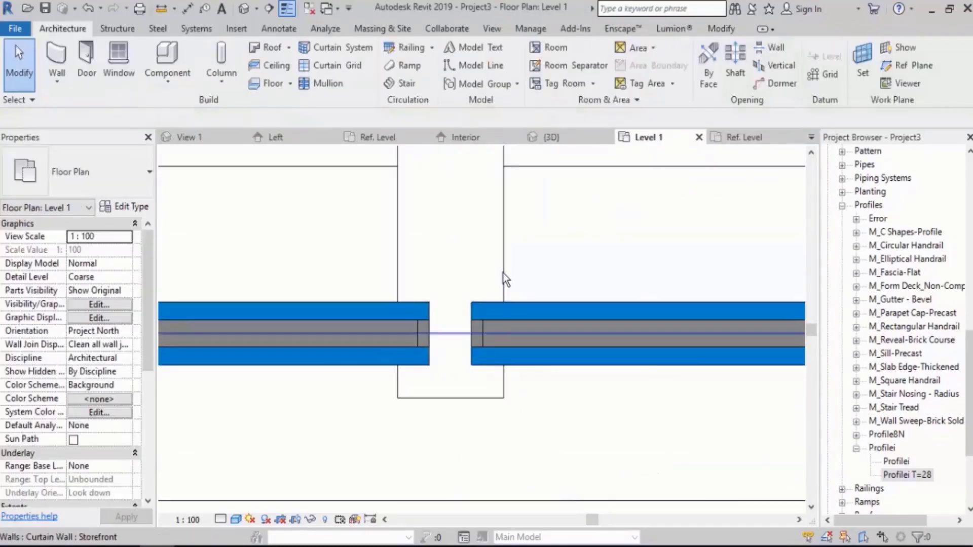
Inspect the curtain wall in the default 3D view and return to the mullion in the Level 1 floor plan.
left_click(244, 7)
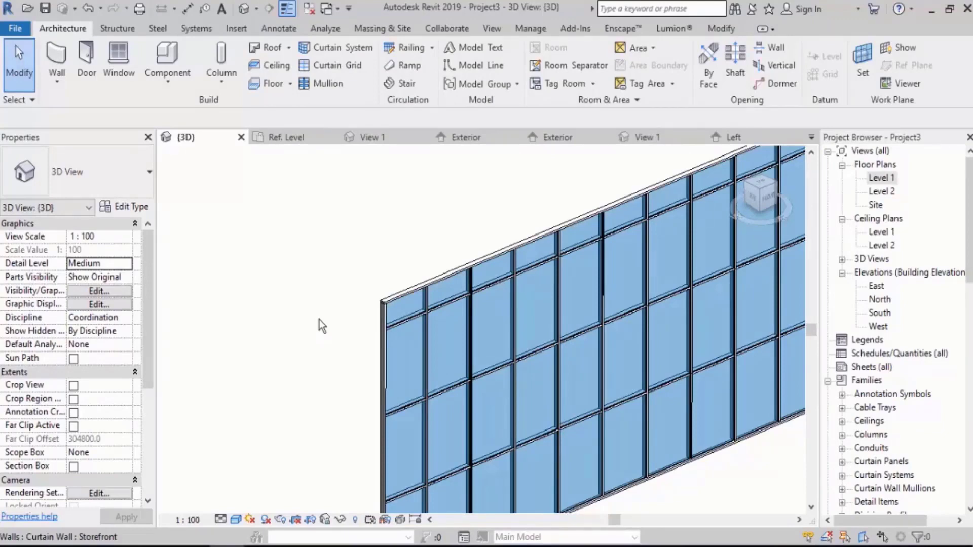
double_click(881, 178)
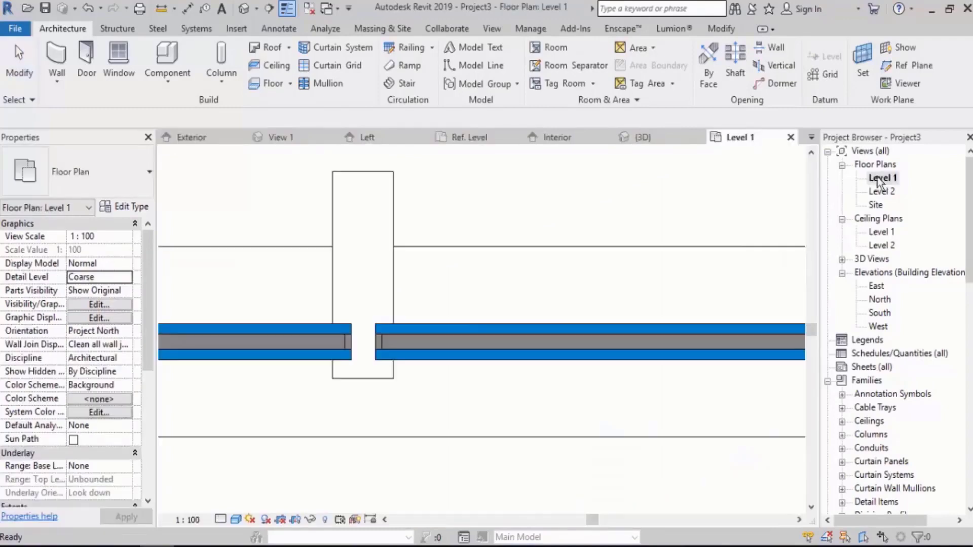
middle_click_drag(358, 355, 352, 324)
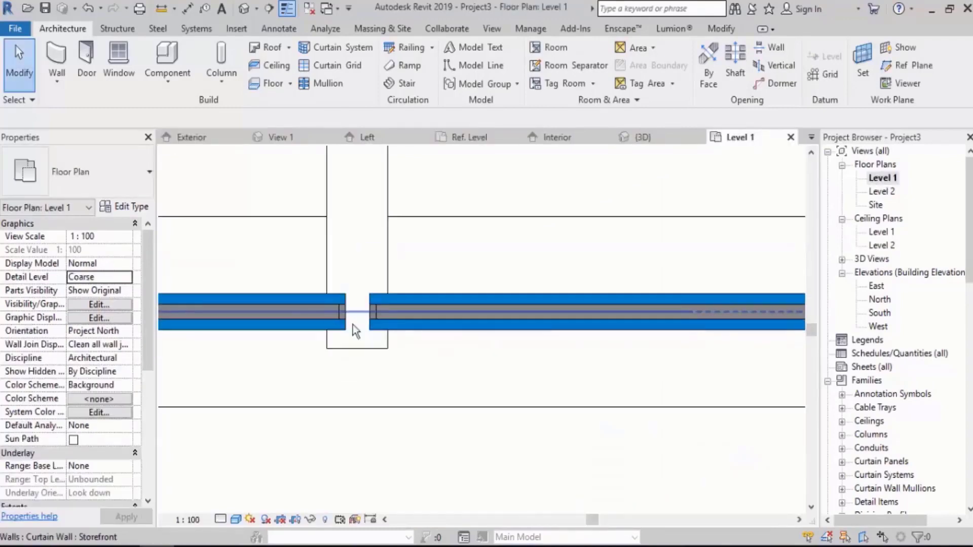
Set the panel 2S type's Dist Between to 10 mm and its glass Thickness to 5 mm.
key("Tab")
left_click(454, 319)
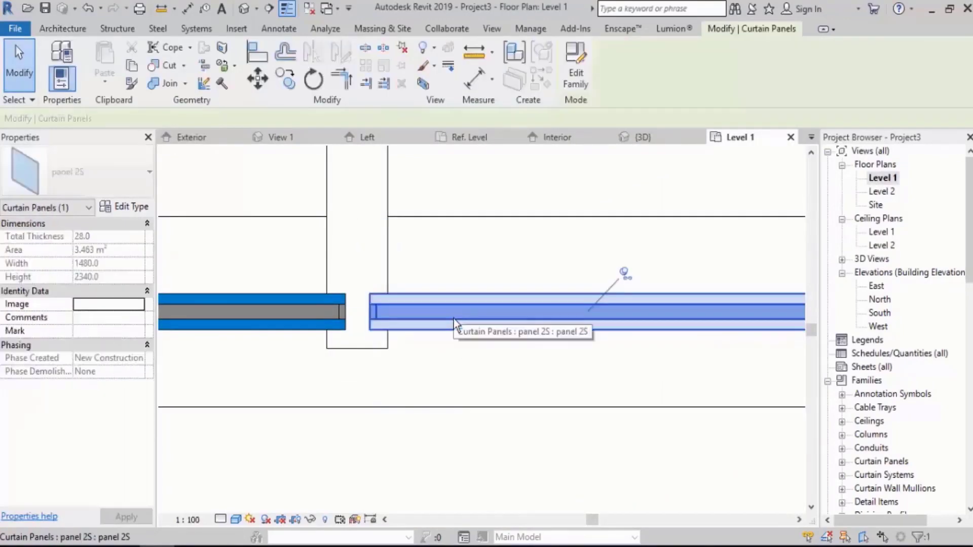
left_click(126, 207)
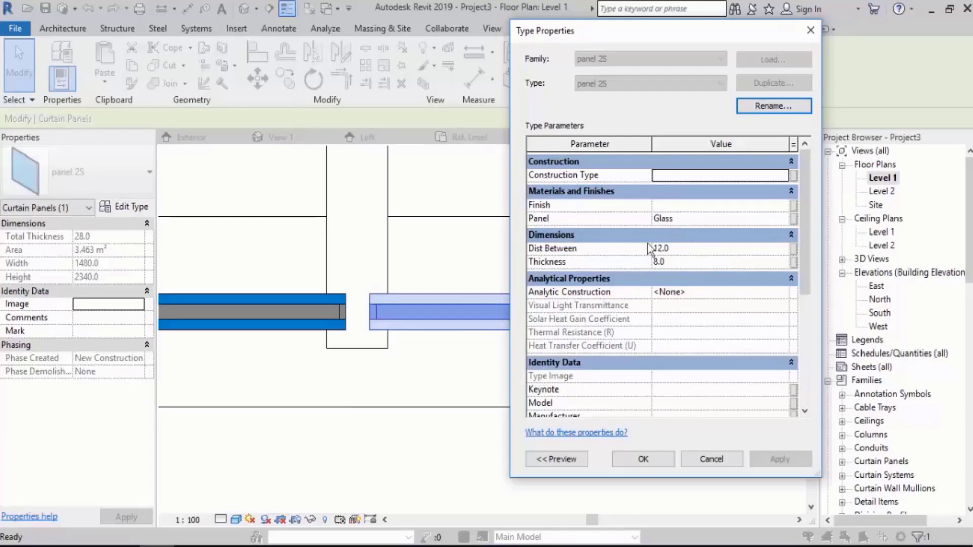
left_click(689, 247)
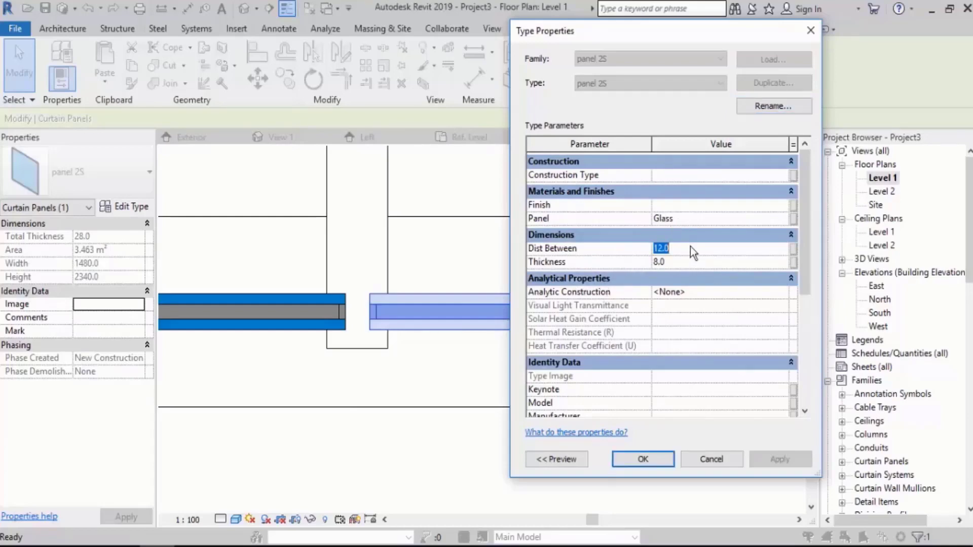
type("10")
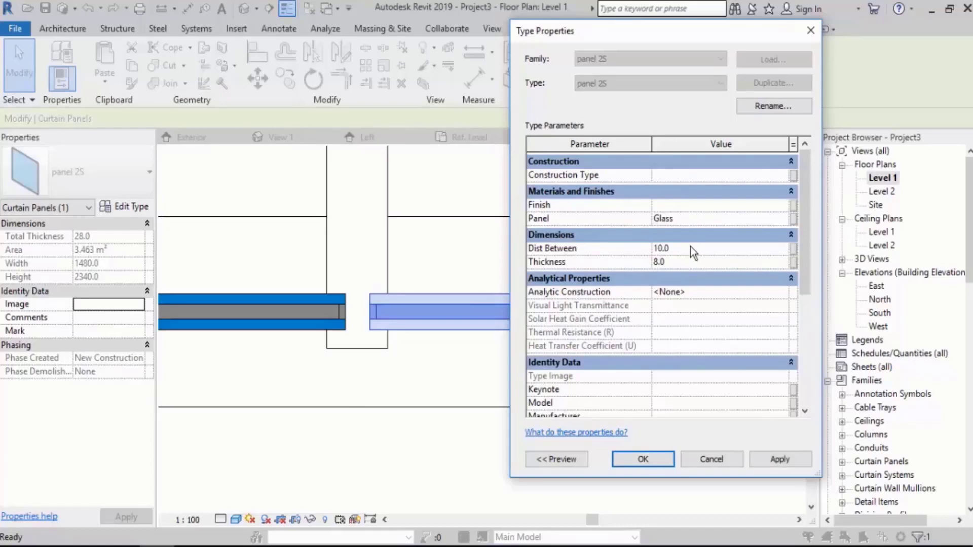
left_click(683, 265)
left_click(783, 459)
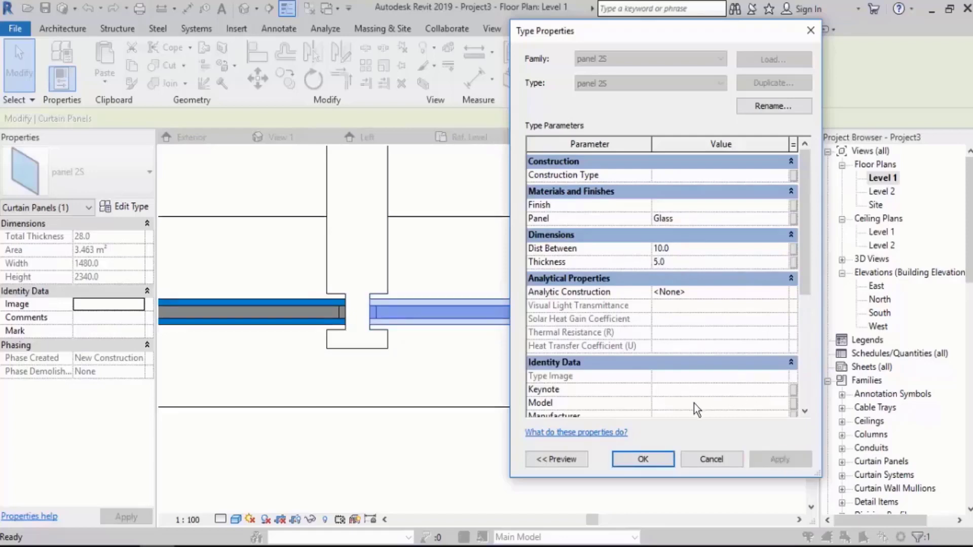
left_click(643, 459)
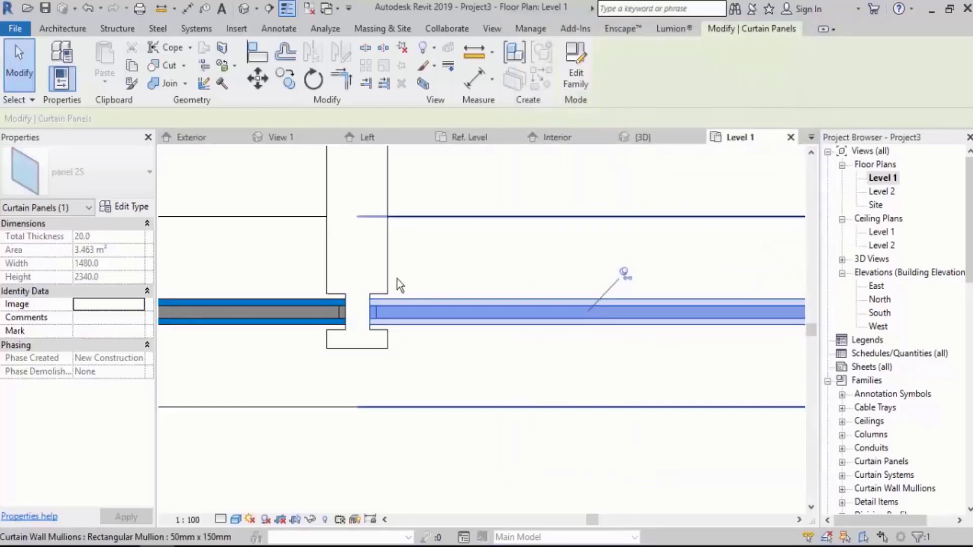
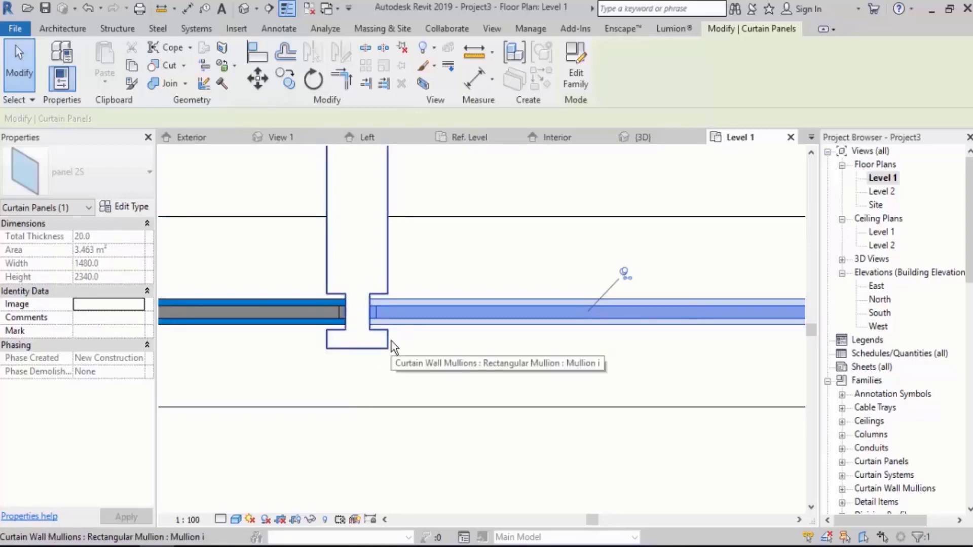
Create a new type named Profilei T=20 in the Profilei profile family.
left_click(399, 269)
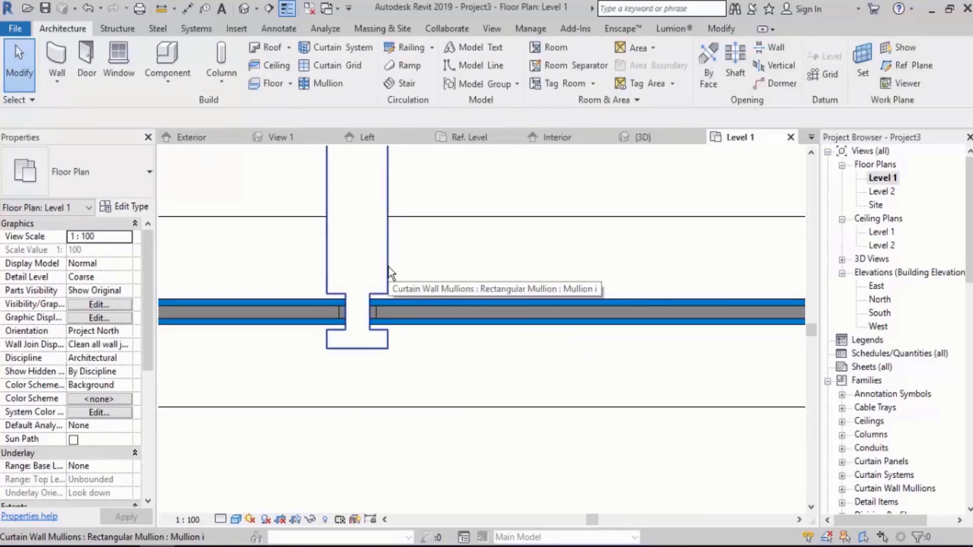
scroll(892, 329, "down", 2)
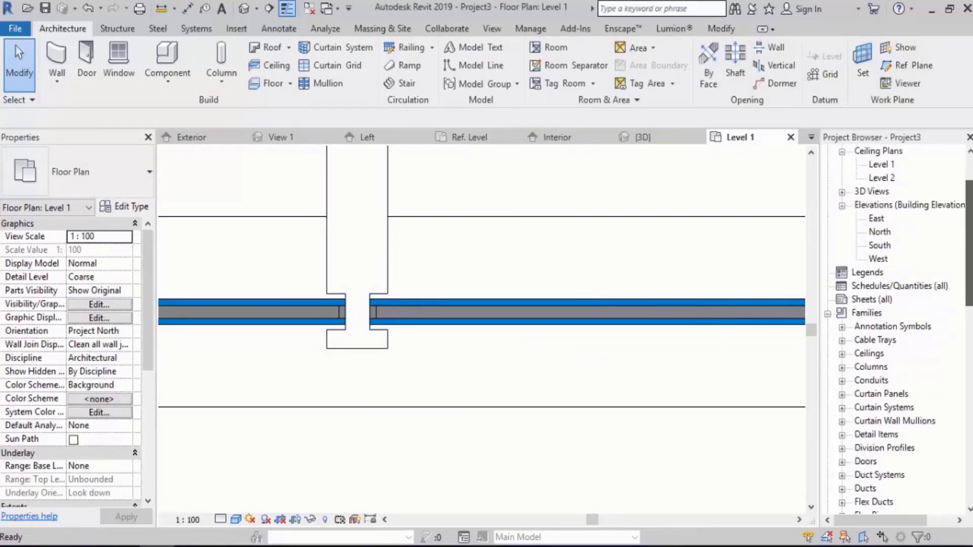
scroll(919, 316, "down", 10)
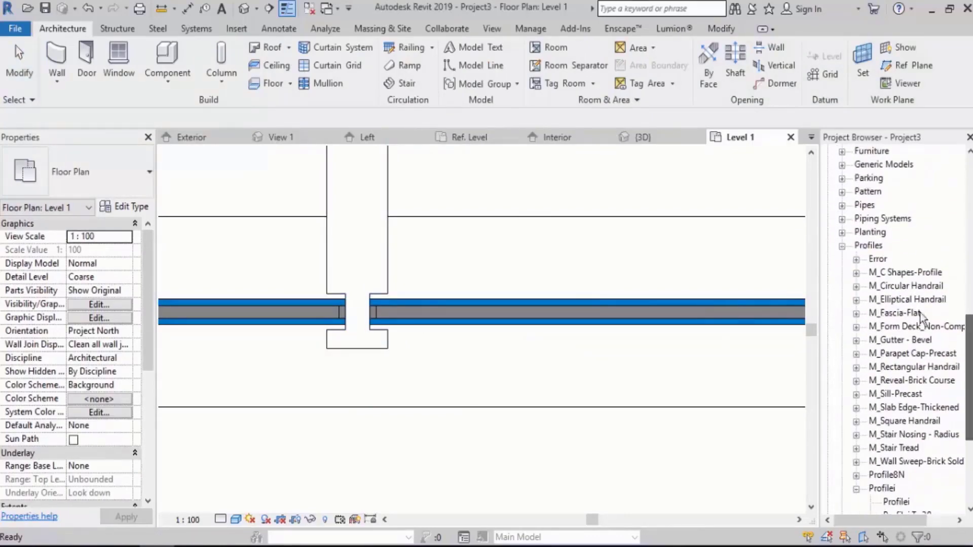
scroll(904, 381, "down", 2)
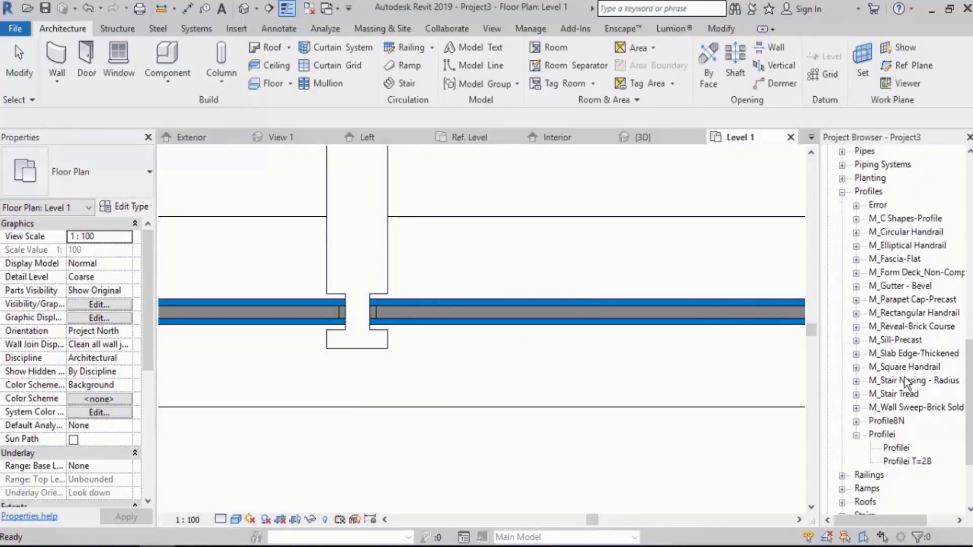
scroll(904, 381, "down", 1)
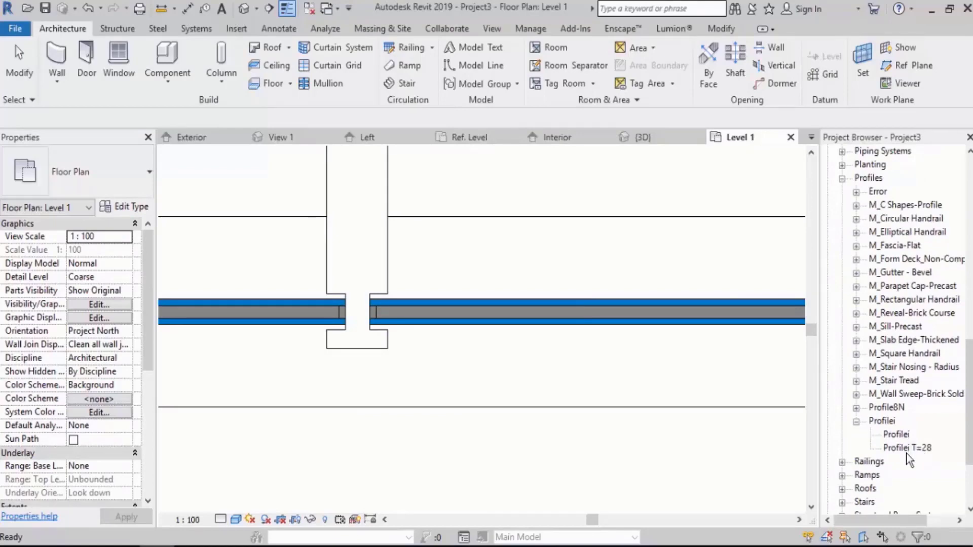
right_click(883, 421)
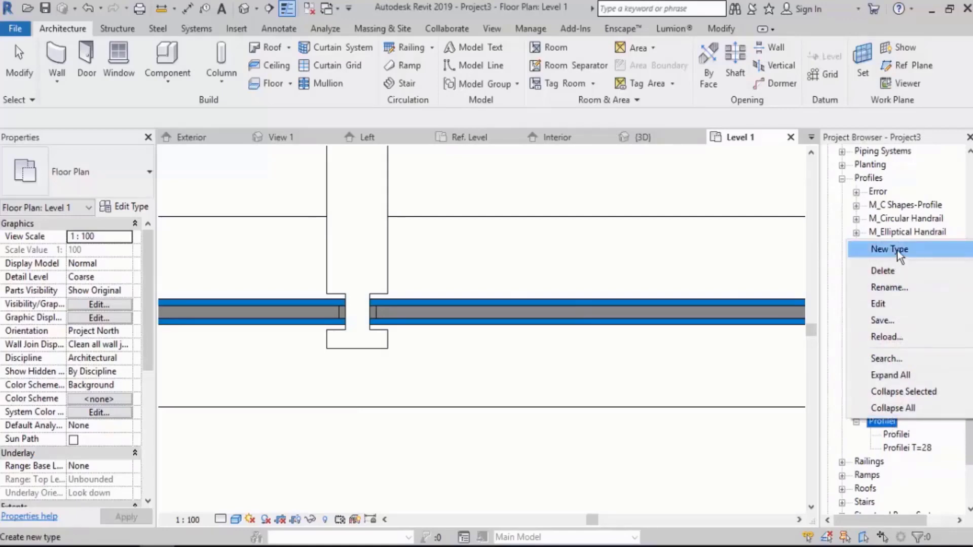
left_click(895, 250)
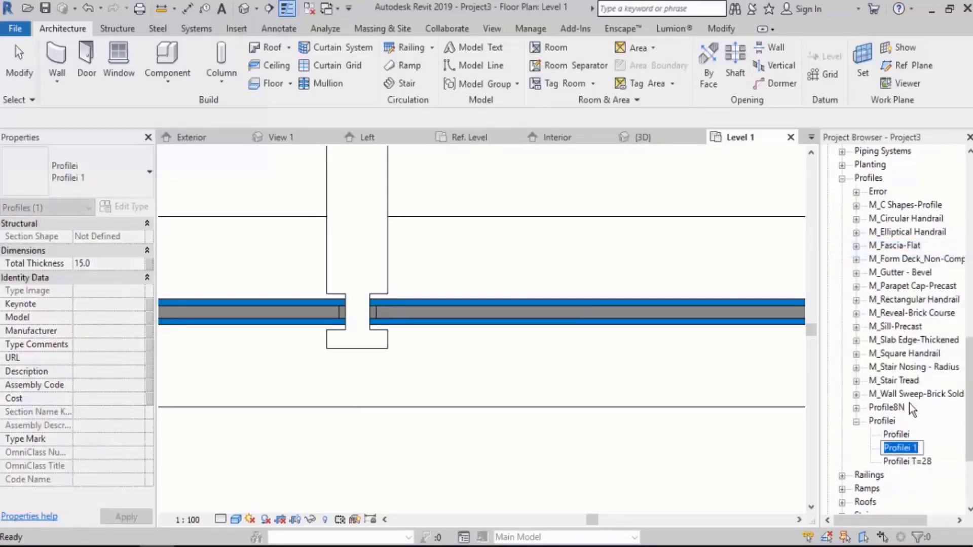
key("End")
type("\\")
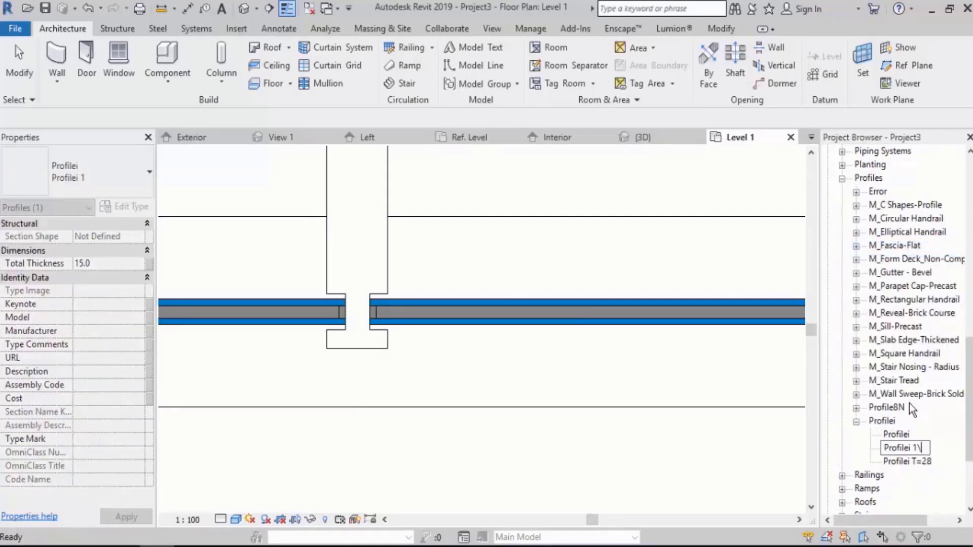
key("BackSpace")
key("BackSpace")
type("T=20")
key("Return")
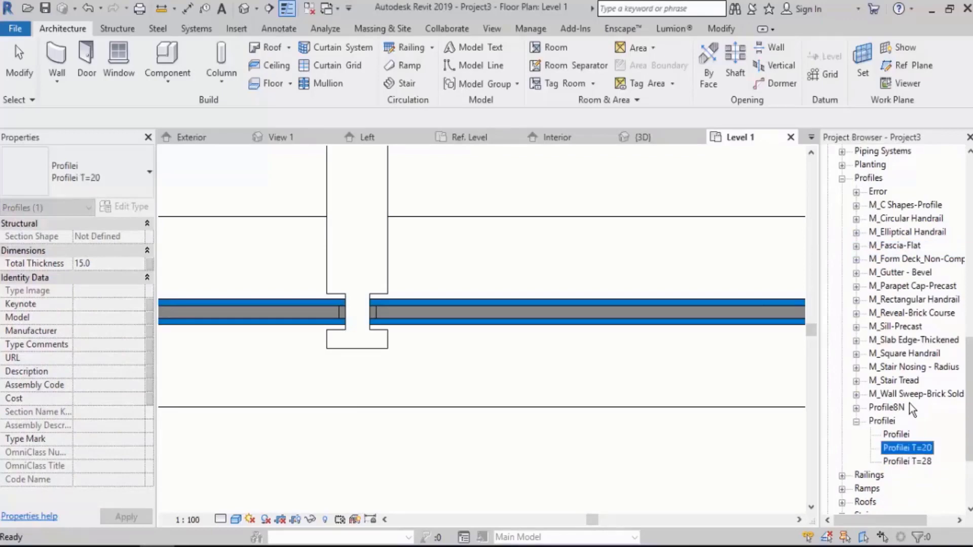
Set the Total Thickness of the Profilei T=20 profile type to 20 mm.
double_click(896, 449)
left_click(688, 206)
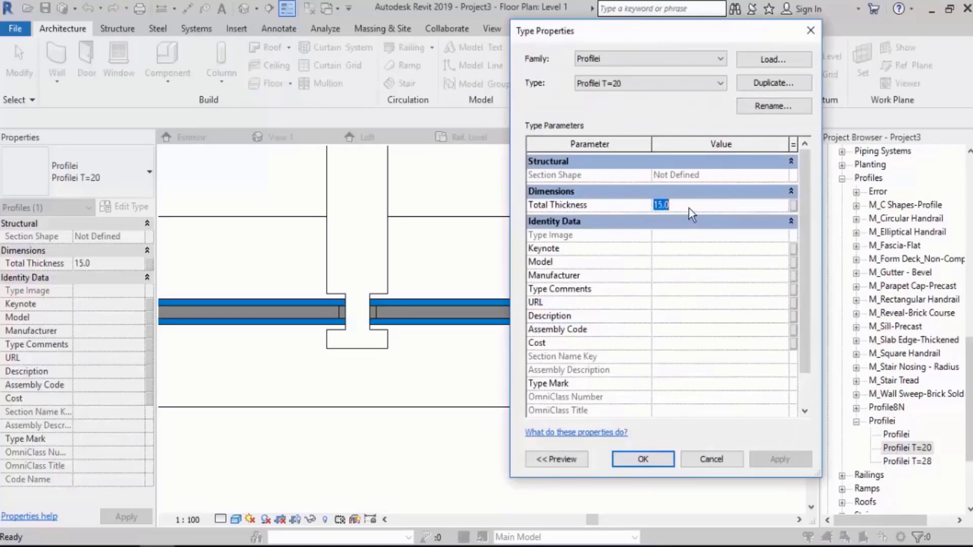
type("20")
left_click(643, 458)
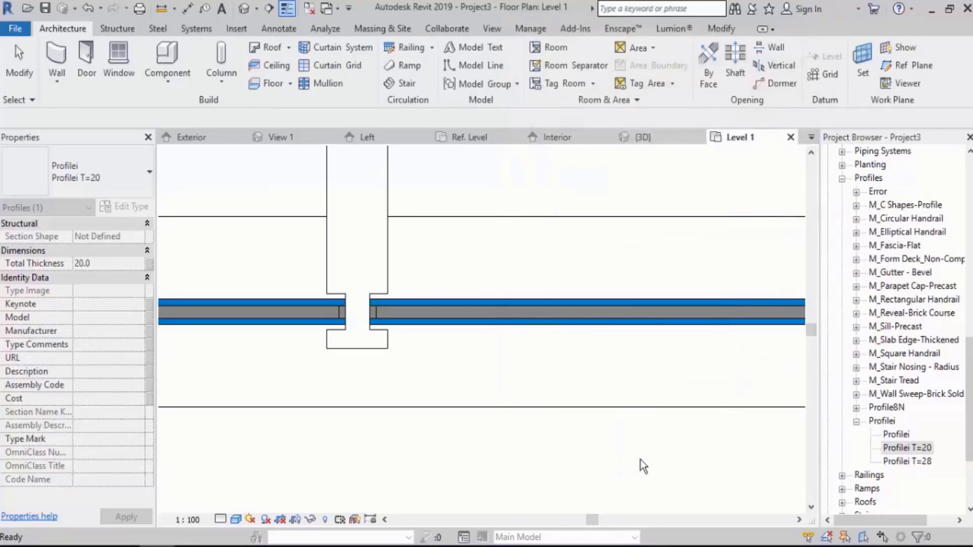
Assign the Profilei : Profilei T=20 profile to the Mullion i type of the vertical mullion between the panels.
middle_click_drag(455, 269, 446, 313)
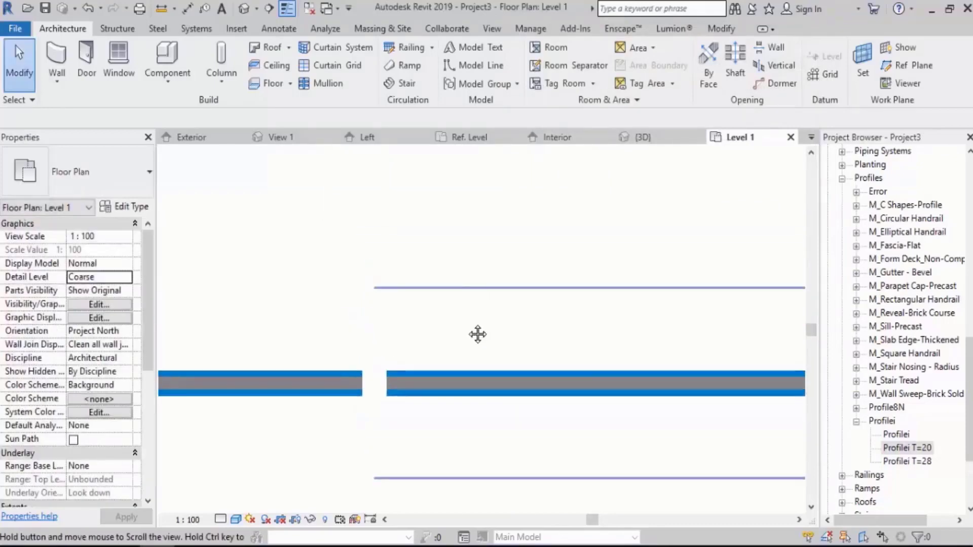
left_click(395, 236)
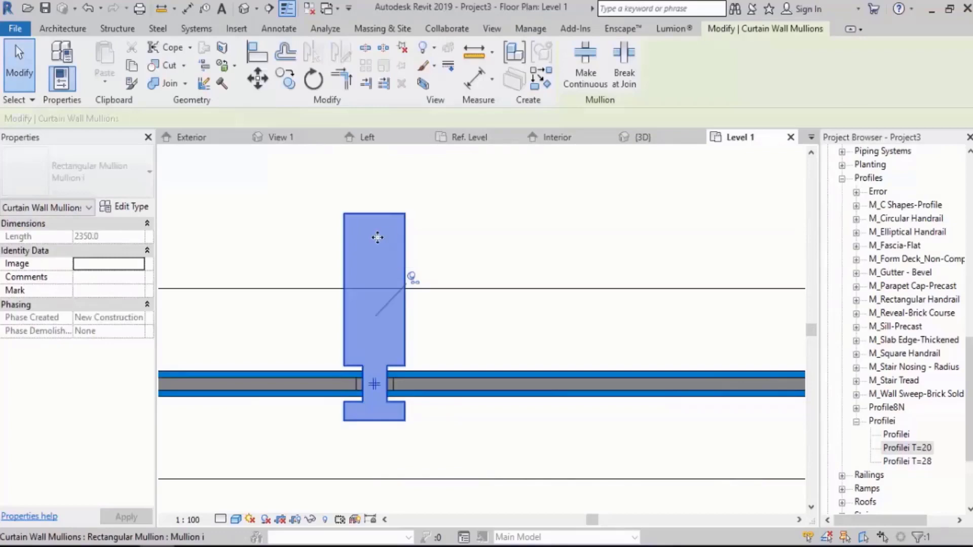
left_click(124, 203)
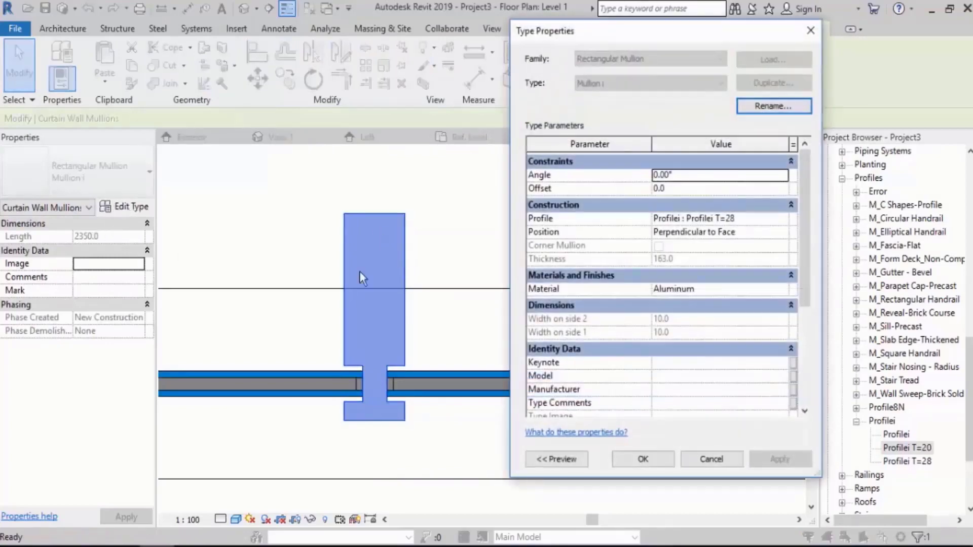
left_click(786, 217)
left_click(722, 254)
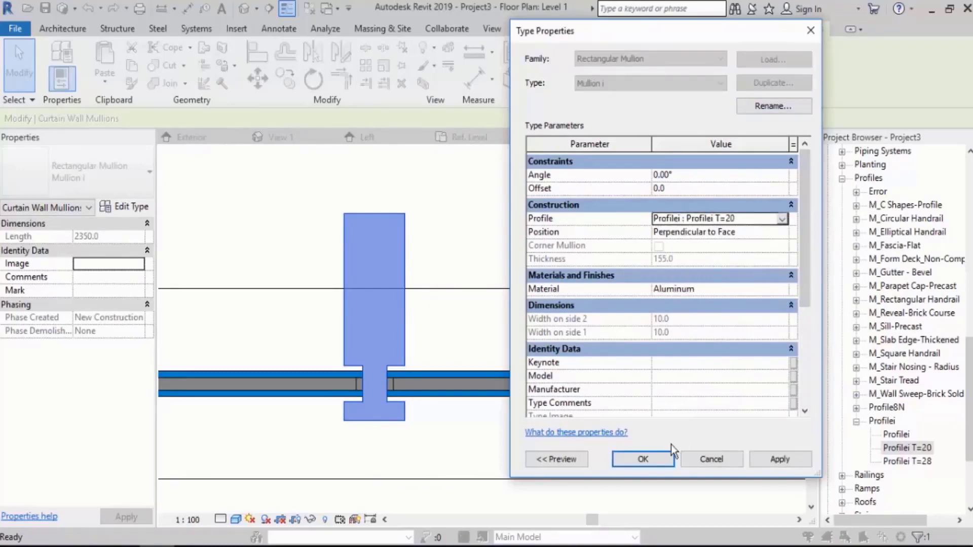
left_click(653, 458)
key("Escape")
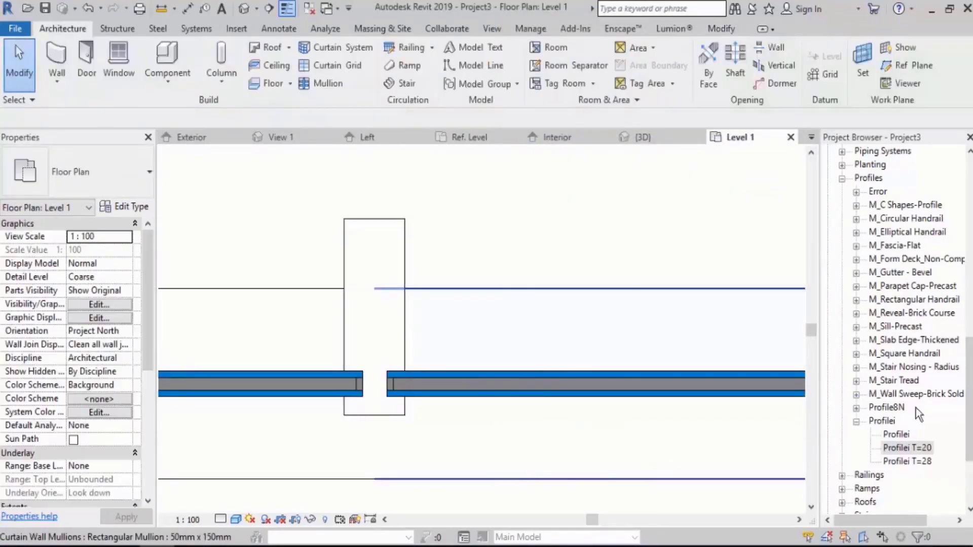
Review the notched mullion profile and its Total Thickness dimensions in the Profilei family, and return to Project3's Level 1 floor plan.
left_click(327, 9)
left_click(395, 45)
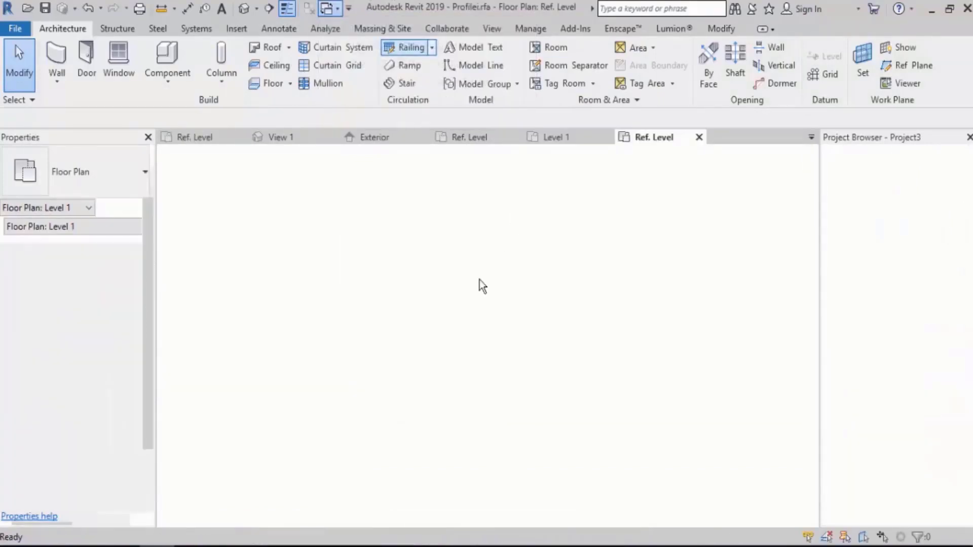
scroll(504, 245, "down", 2)
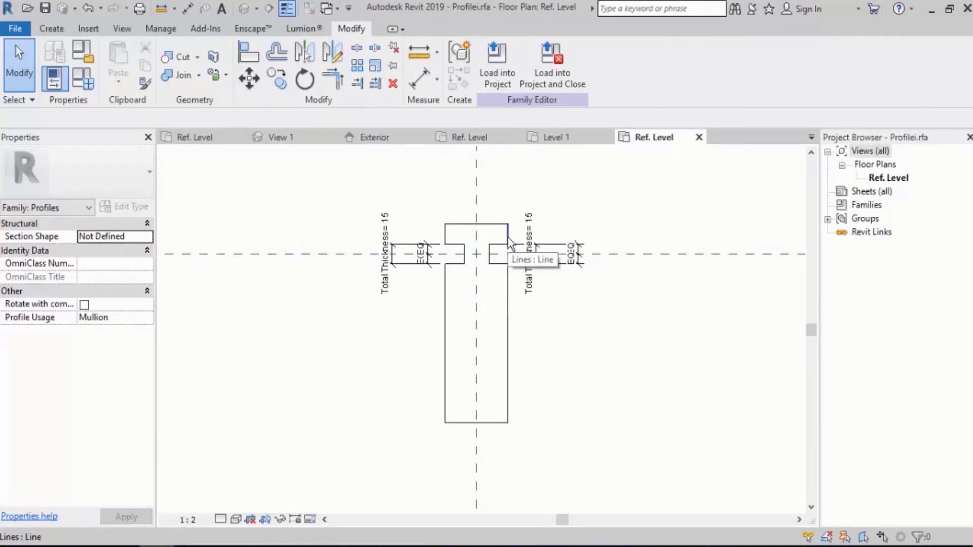
left_click(329, 9)
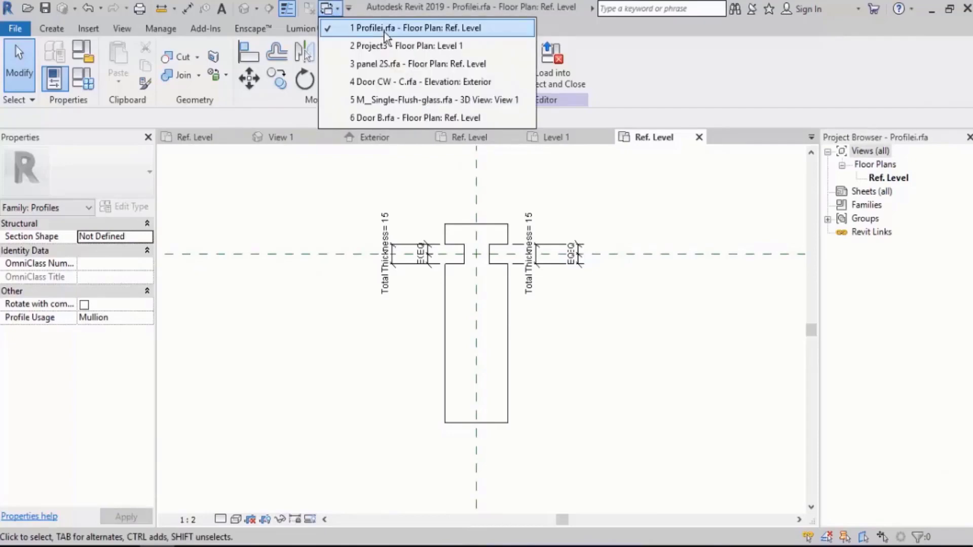
left_click(396, 45)
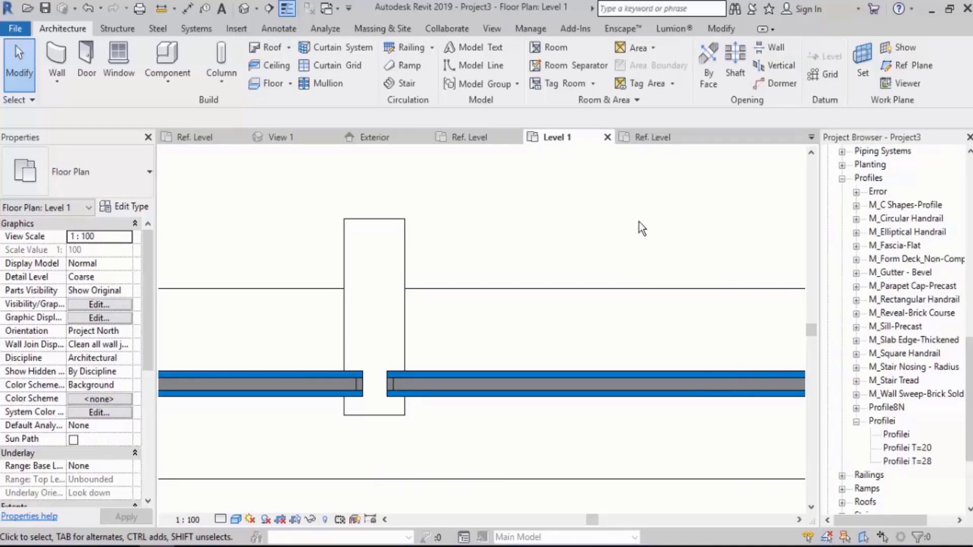
Change the Panel material of the curtain wall's panel 2S type to Door - Frame in the default 3D view.
left_click(244, 10)
scroll(487, 291, "up", 5)
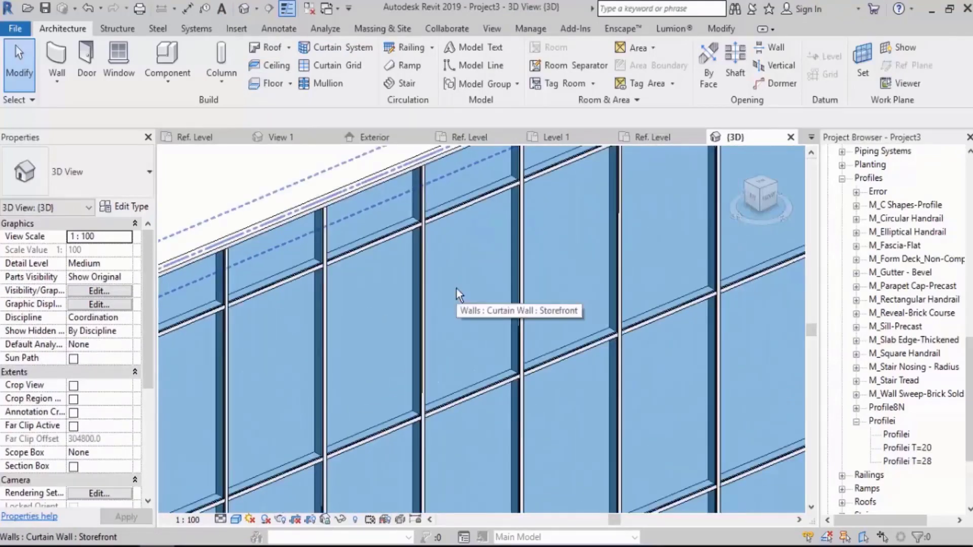
key("Tab")
left_click(457, 289)
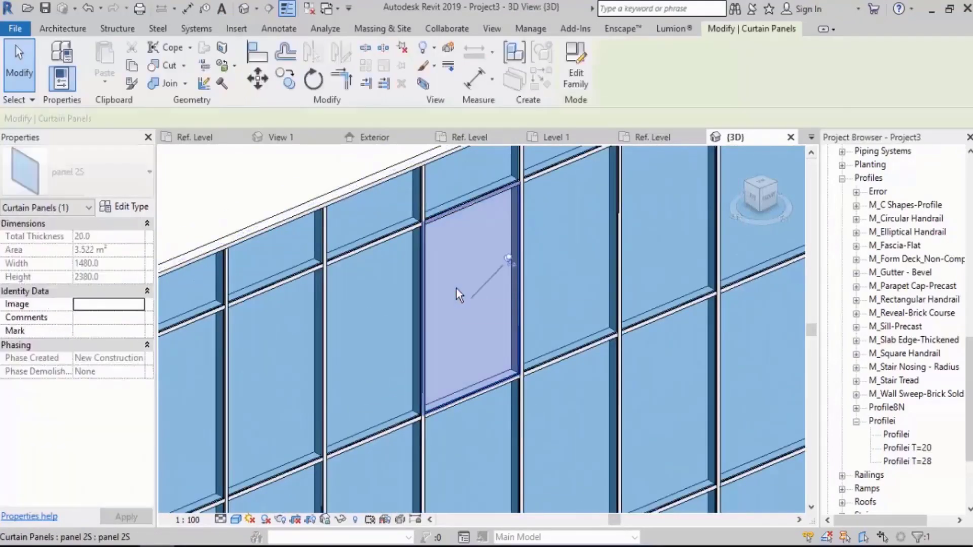
left_click(124, 208)
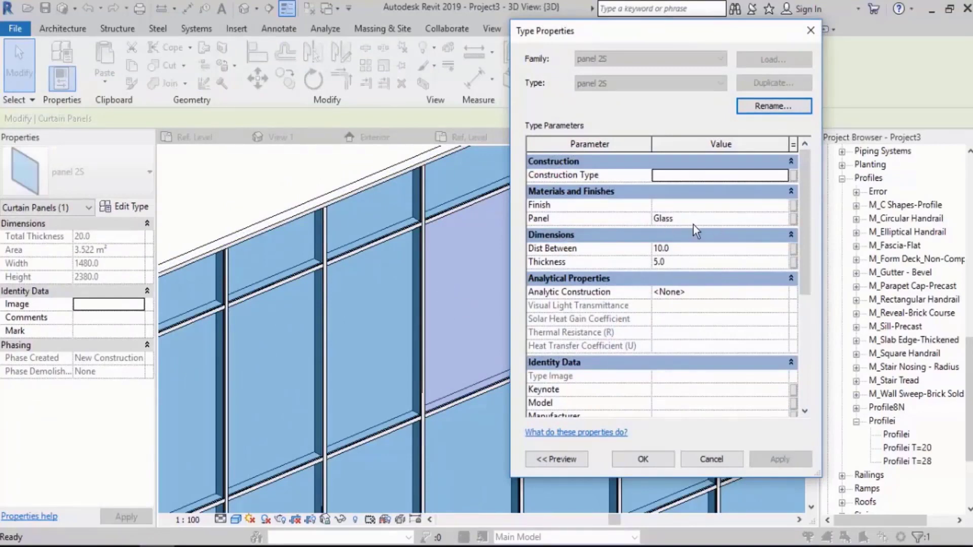
left_click(782, 220)
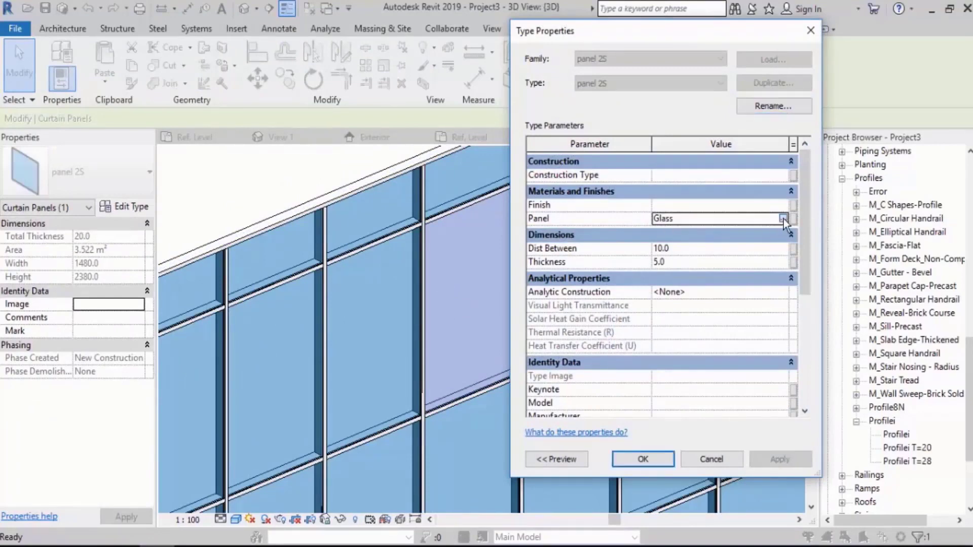
left_click(783, 219)
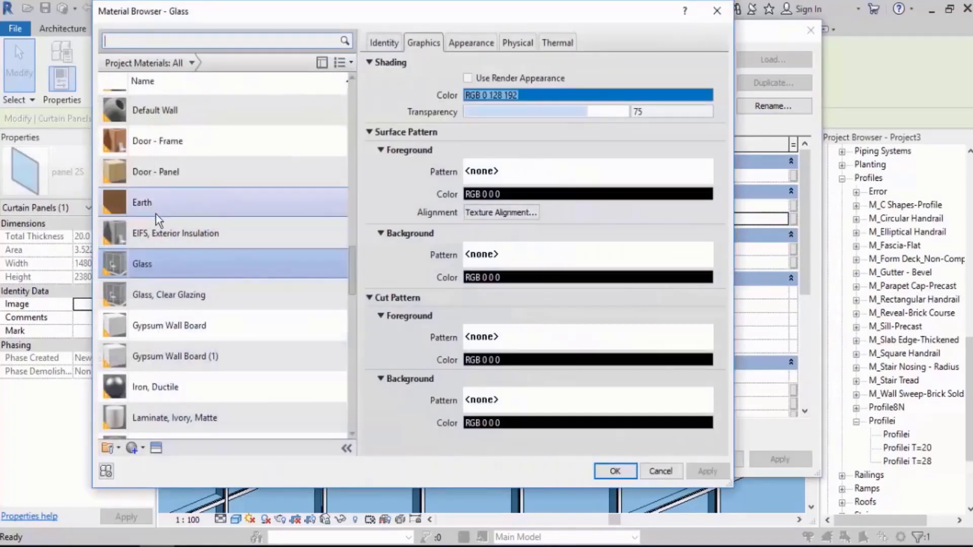
left_click(160, 146)
double_click(160, 146)
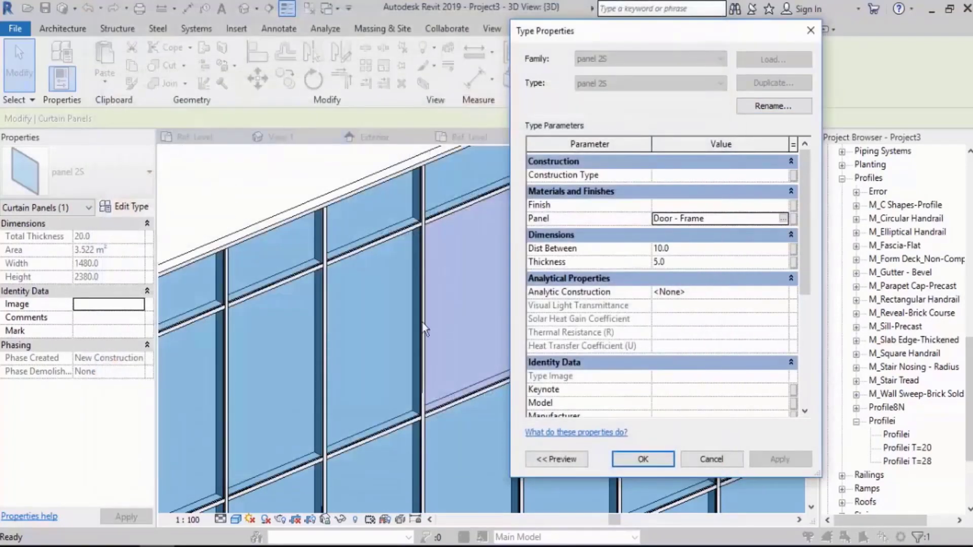
left_click(645, 454)
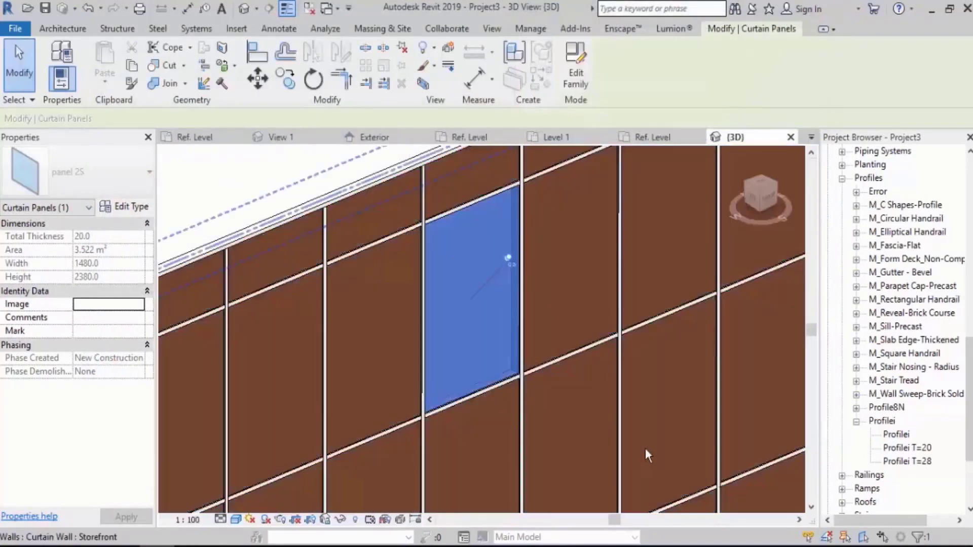
key("Escape")
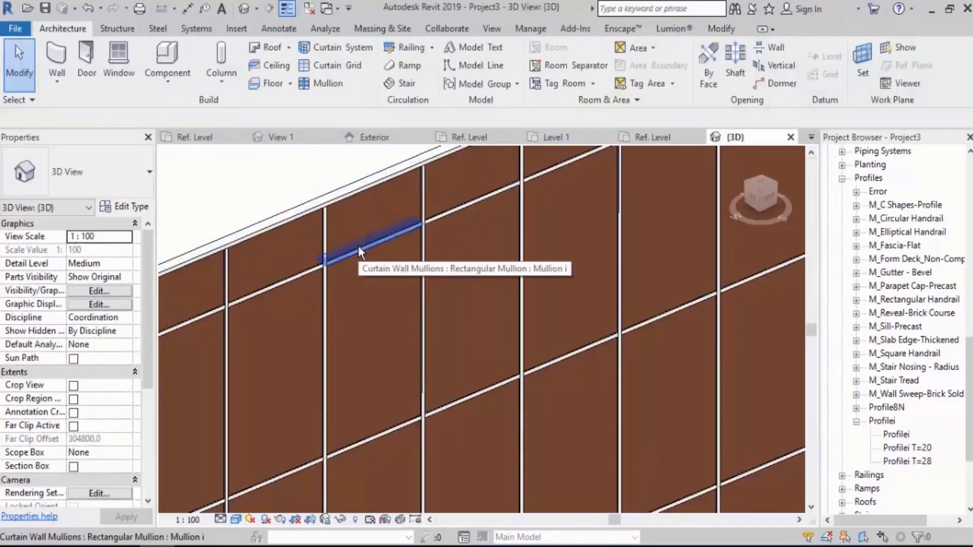
scroll(485, 278, "down", 5)
middle_click_drag(472, 294, 533, 310, "shift")
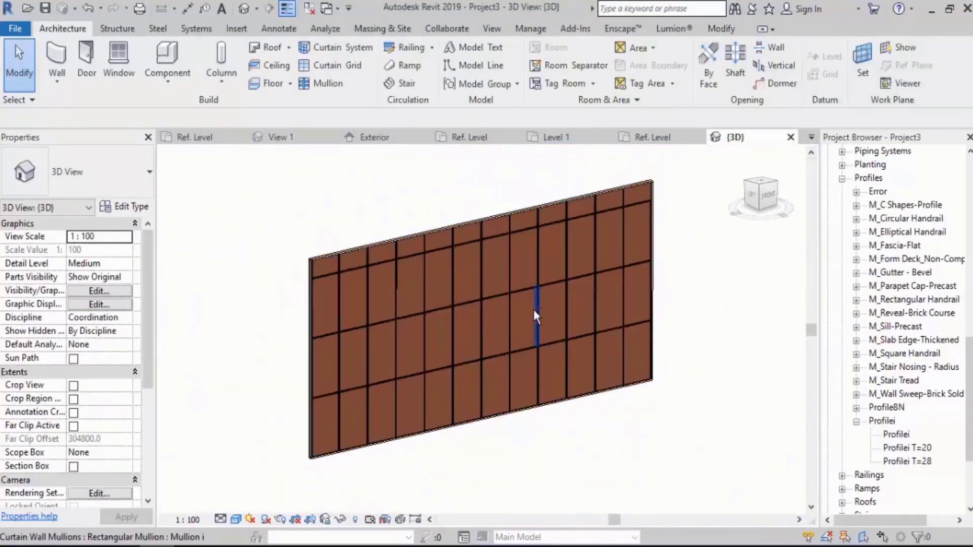